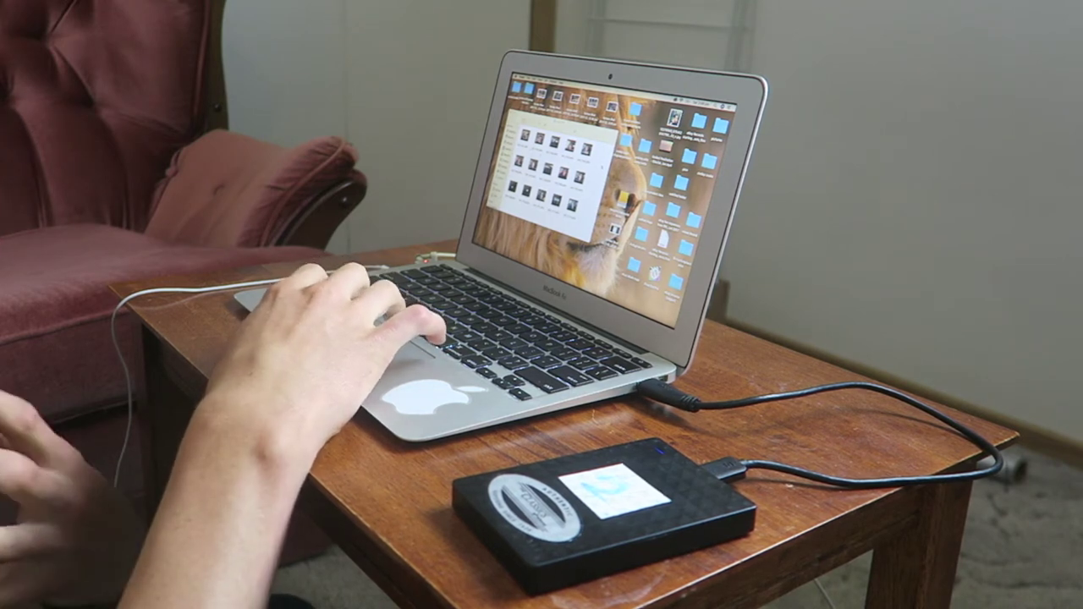
{"action": "mouse_move", "coordinate": [554, 122]}
{"action": "left_mouse_down"}
{"action": "mouse_move", "coordinate": [551, 151]}
{"action": "mouse_move", "coordinate": [545, 132]}
{"action": "left_mouse_up"}
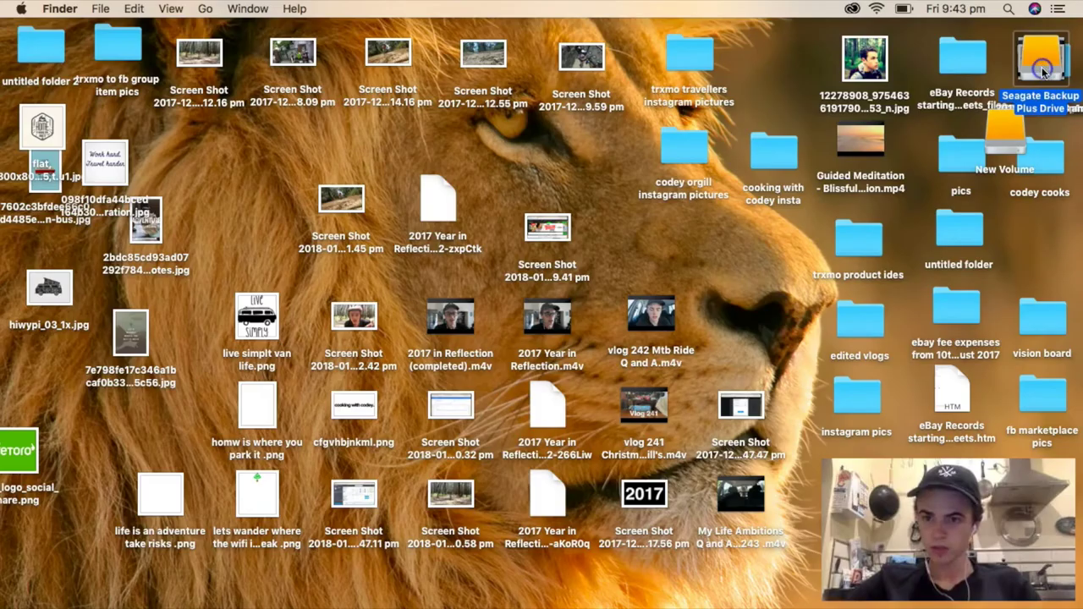
- Open the japan tour folder inside the YT Videos folder on the Seagate Backup Plus Drive and enlarge the window
{"action": "double_click", "coordinate": [1040, 66]}
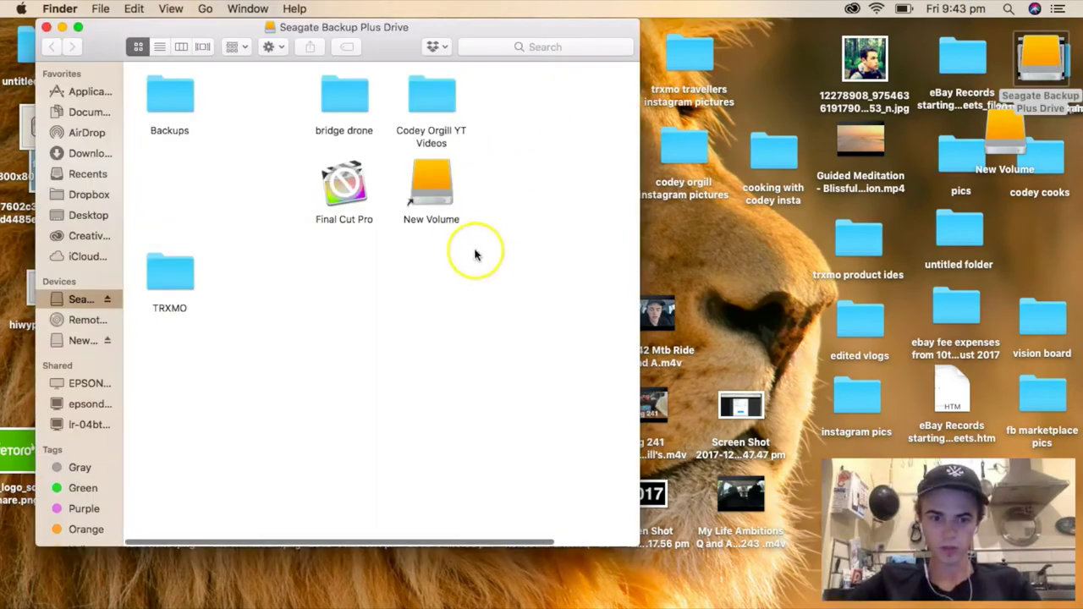
{"action": "double_click", "coordinate": [432, 93]}
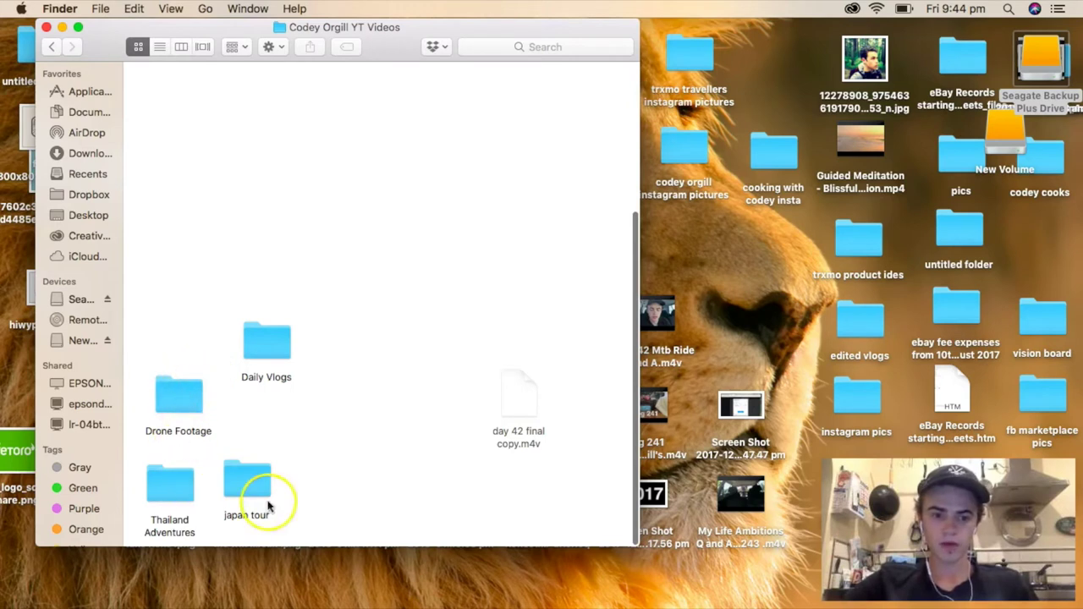
{"action": "double_click", "coordinate": [243, 506]}
{"action": "left_click_drag", "start_coordinate": [638, 247], "coordinate": [866, 325]}
{"action": "scroll", "coordinate": [720, 257], "scroll_direction": "up", "scroll_amount": 3}
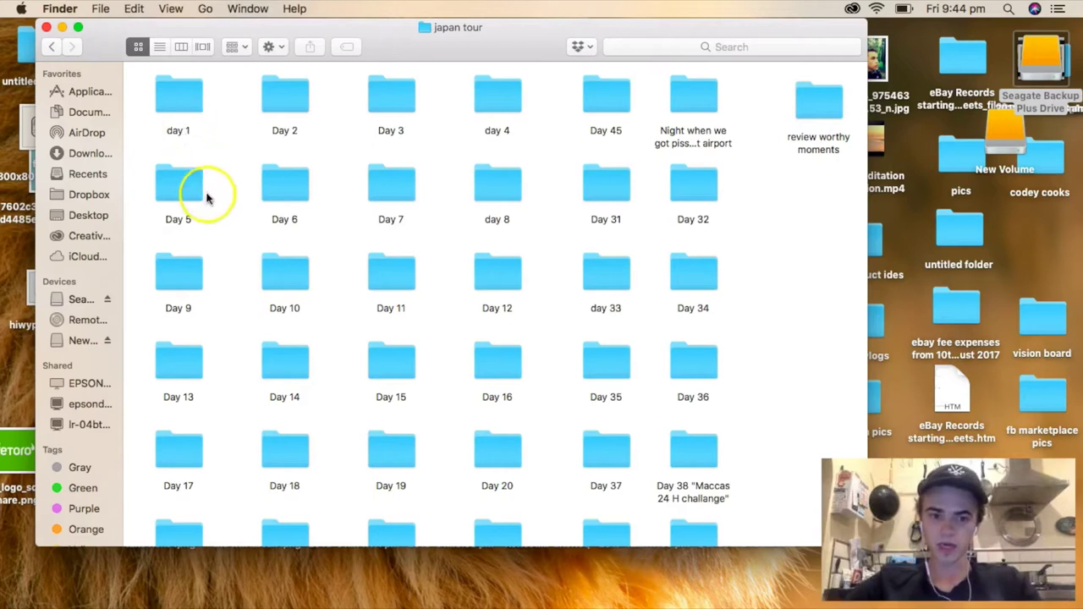
- Open the Silver Camera folder inside Day 15 of the japan tour and look through its clips
{"action": "scroll", "coordinate": [254, 220], "scroll_direction": "down", "scroll_amount": 8}
{"action": "scroll", "coordinate": [502, 314], "scroll_direction": "up", "scroll_amount": 4}
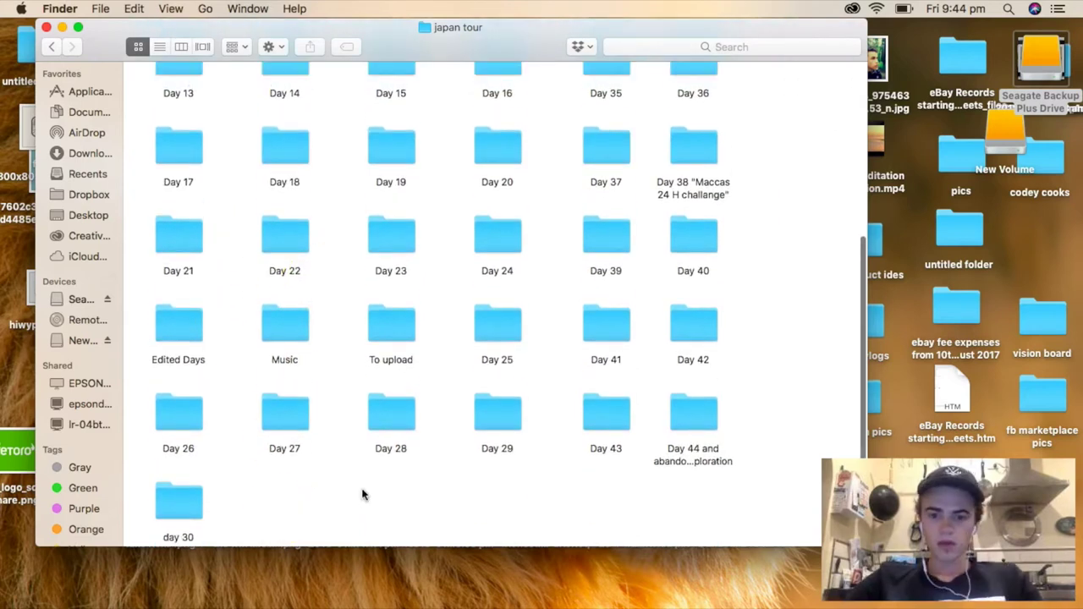
{"action": "scroll", "coordinate": [500, 228], "scroll_direction": "up", "scroll_amount": 2}
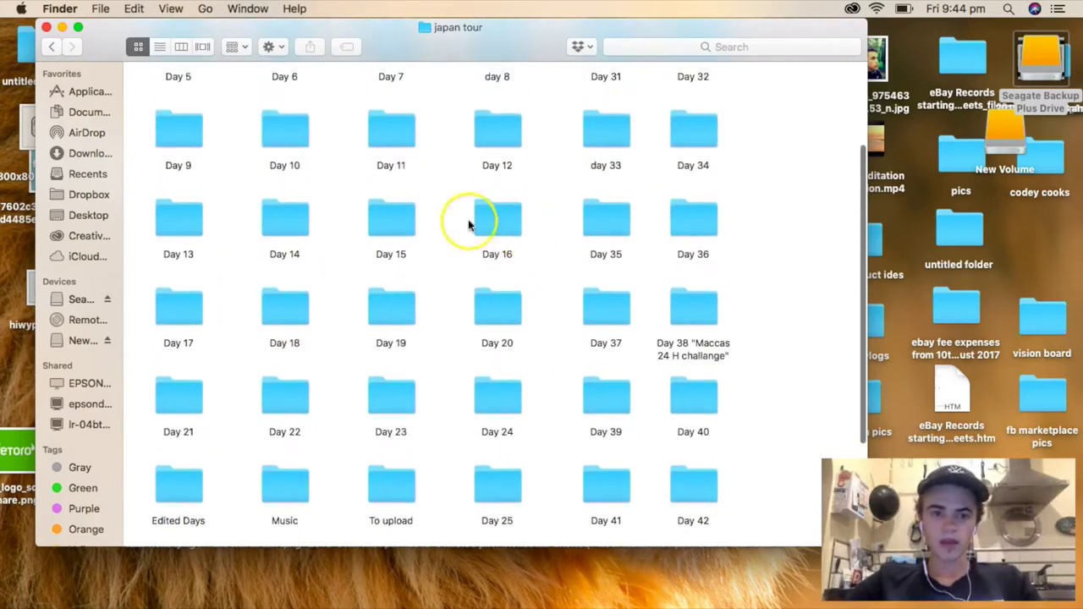
{"action": "double_click", "coordinate": [394, 225]}
{"action": "double_click", "coordinate": [188, 101]}
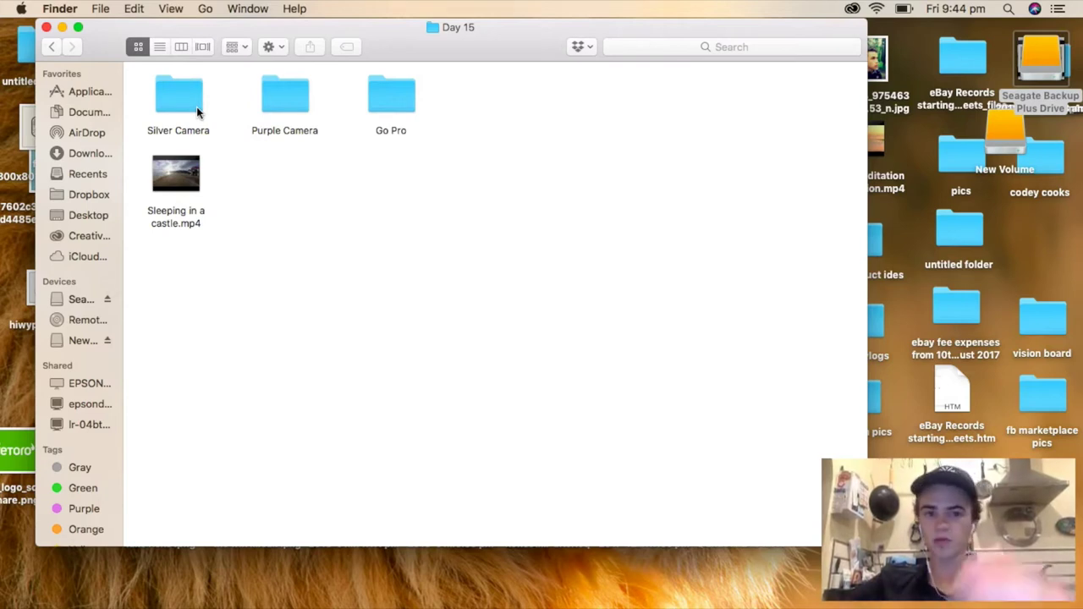
{"action": "double_click", "coordinate": [178, 87]}
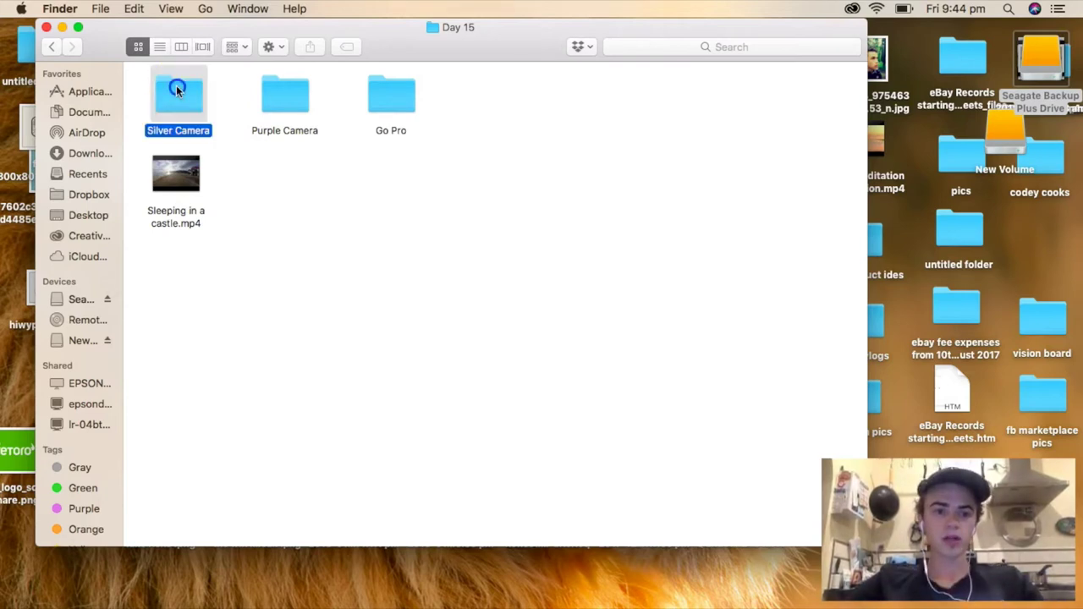
{"action": "scroll", "coordinate": [363, 315], "scroll_direction": "down", "scroll_amount": 5}
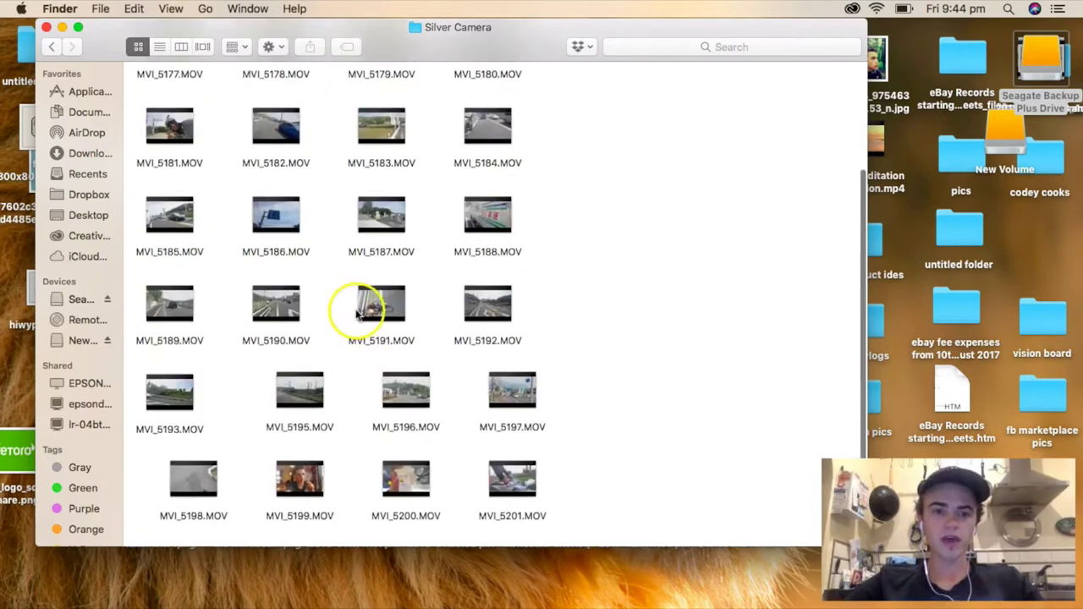
- Return to the japan tour folder and open the drone folder inside Day 18
{"action": "left_click", "coordinate": [51, 47]}
{"action": "left_click", "coordinate": [51, 46]}
{"action": "scroll", "coordinate": [544, 201], "scroll_direction": "up", "scroll_amount": 3}
{"action": "left_click", "coordinate": [494, 145]}
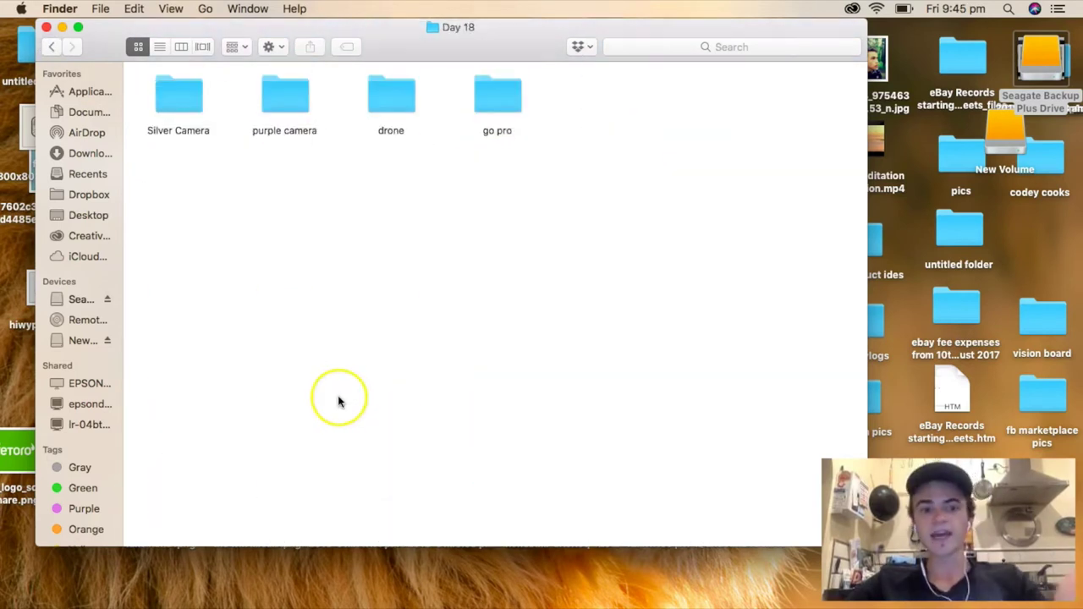
{"action": "double_click", "coordinate": [393, 98]}
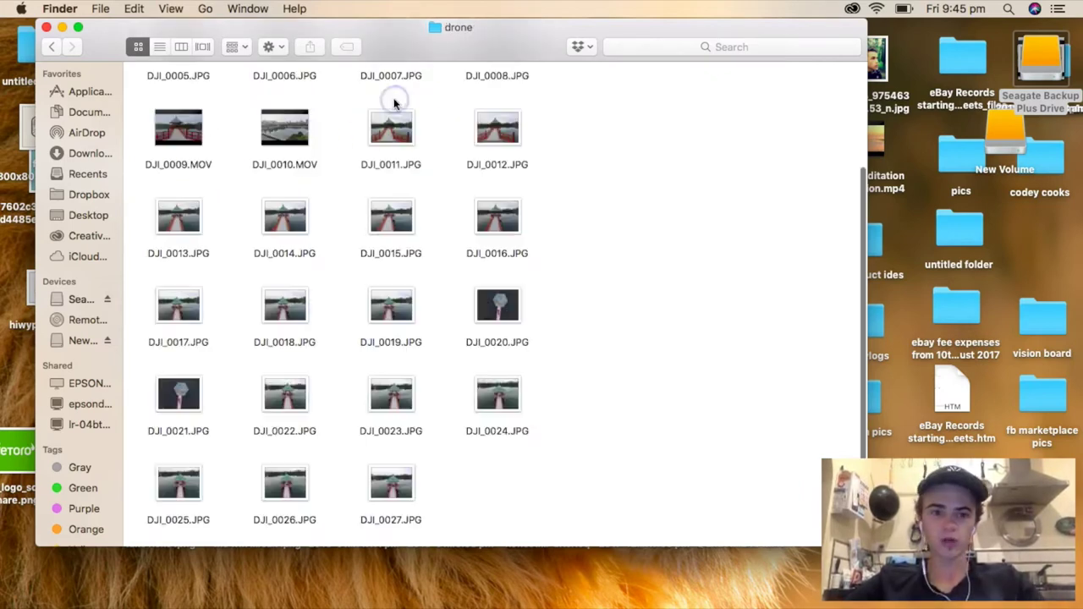
- Check the contents of Day 18's go pro folder and return to the Day 18 folder
{"action": "left_click", "coordinate": [51, 46]}
{"action": "left_click", "coordinate": [494, 101]}
{"action": "double_click", "coordinate": [495, 101]}
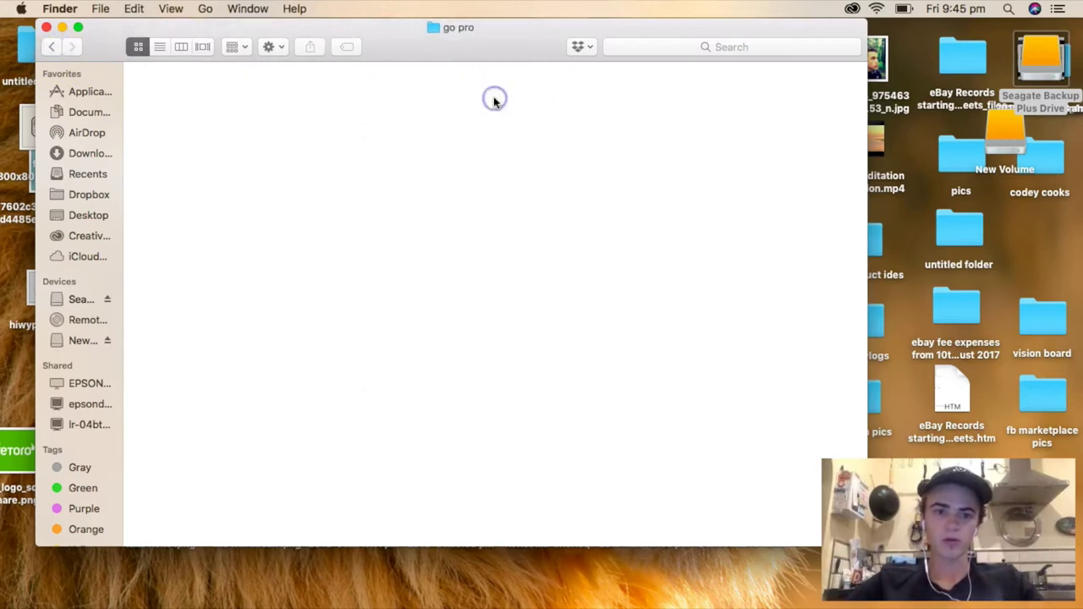
{"action": "left_click", "coordinate": [53, 47]}
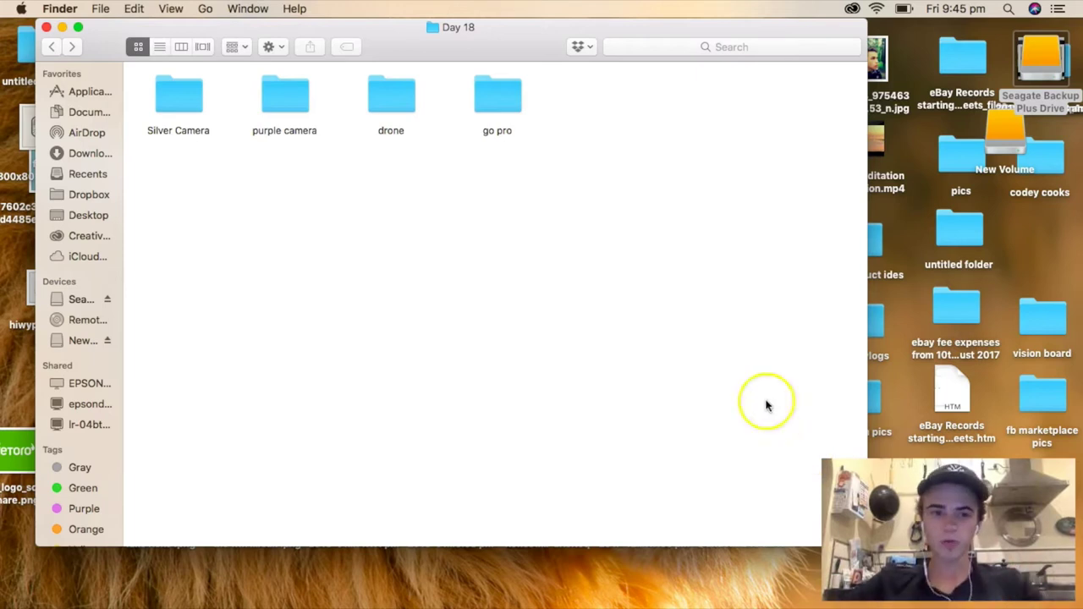
- Look through the clips in Day 18's purple camera folder and return to the japan tour folder
{"action": "double_click", "coordinate": [304, 95]}
{"action": "scroll", "coordinate": [393, 195], "scroll_direction": "down", "scroll_amount": 5}
{"action": "scroll", "coordinate": [397, 245], "scroll_direction": "up", "scroll_amount": 5}
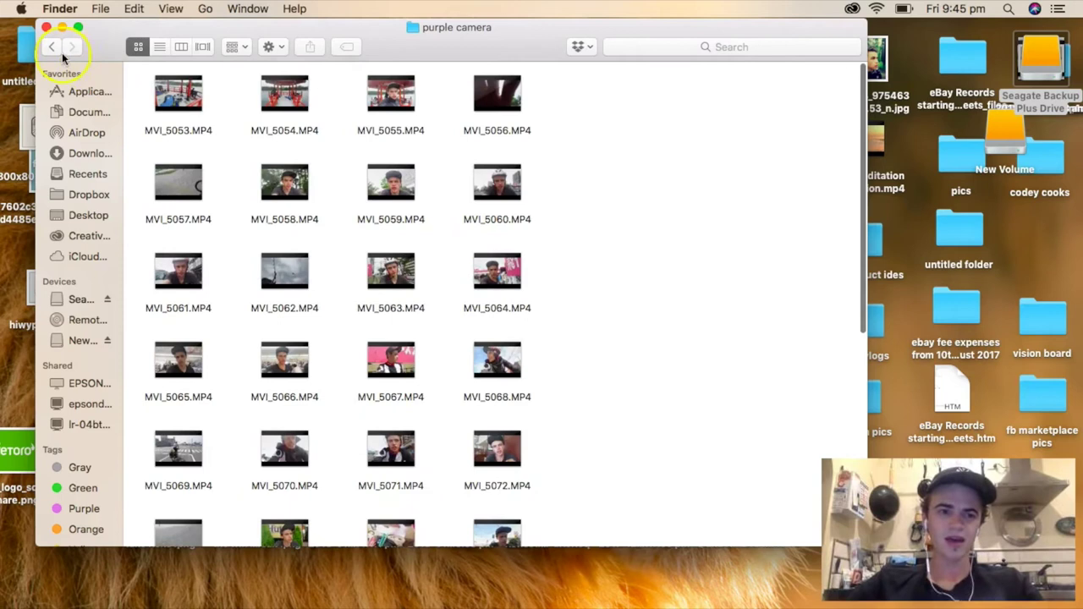
{"action": "left_click", "coordinate": [52, 47]}
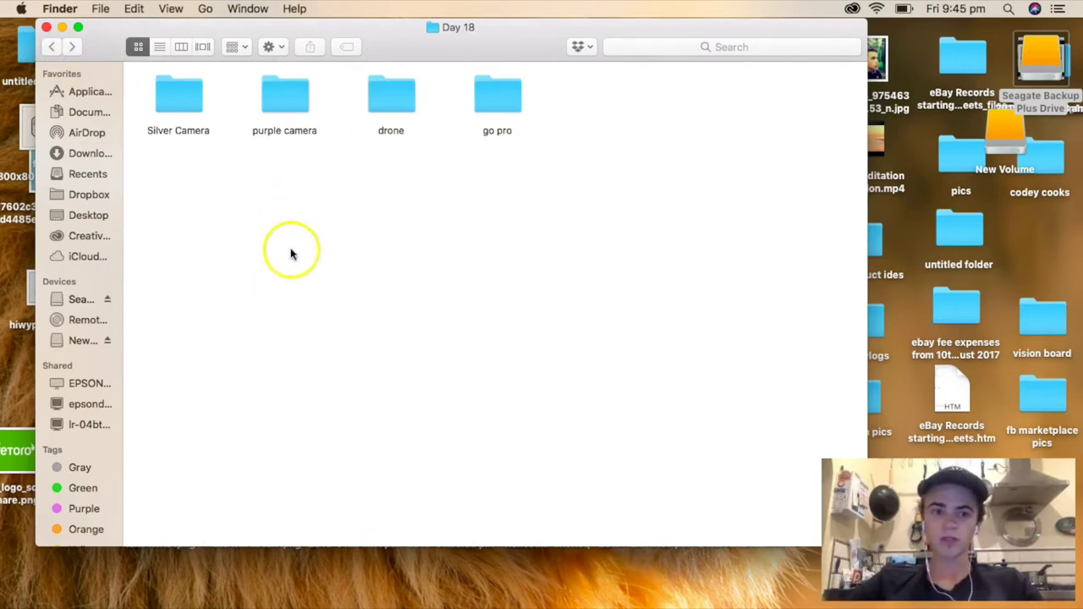
{"action": "left_click", "coordinate": [52, 47]}
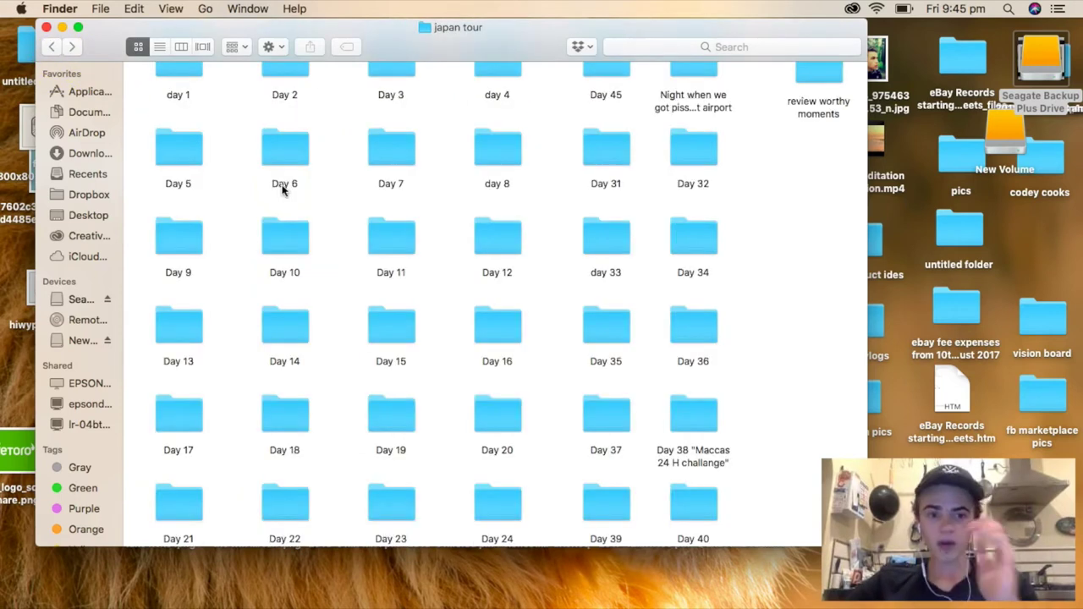
- Check today's date on the system clock and browse the day folders of the japan tour
{"action": "left_click", "coordinate": [957, 8]}
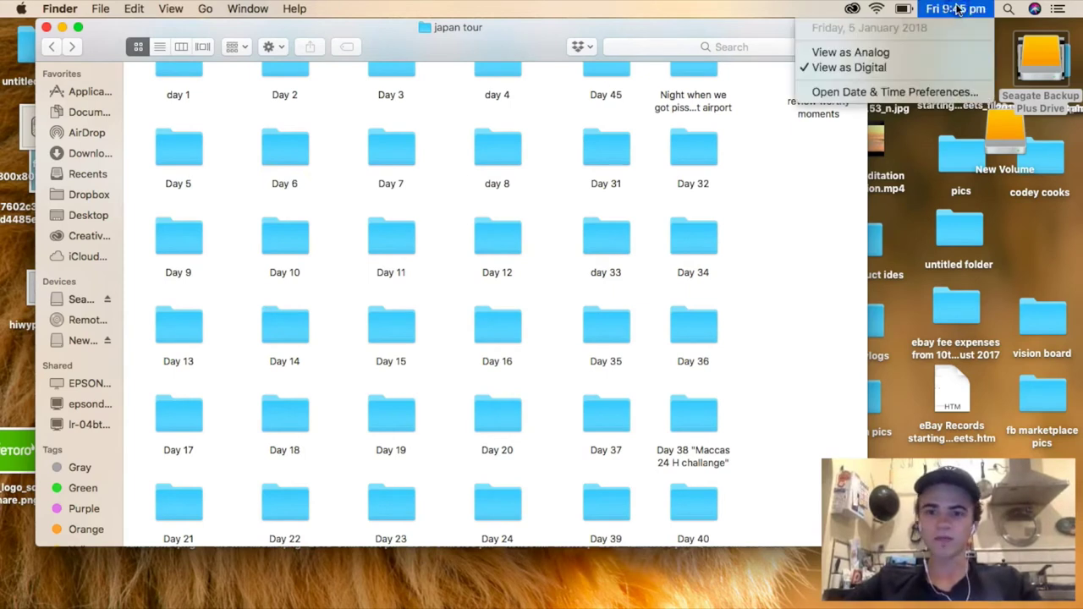
{"action": "left_click", "coordinate": [404, 347]}
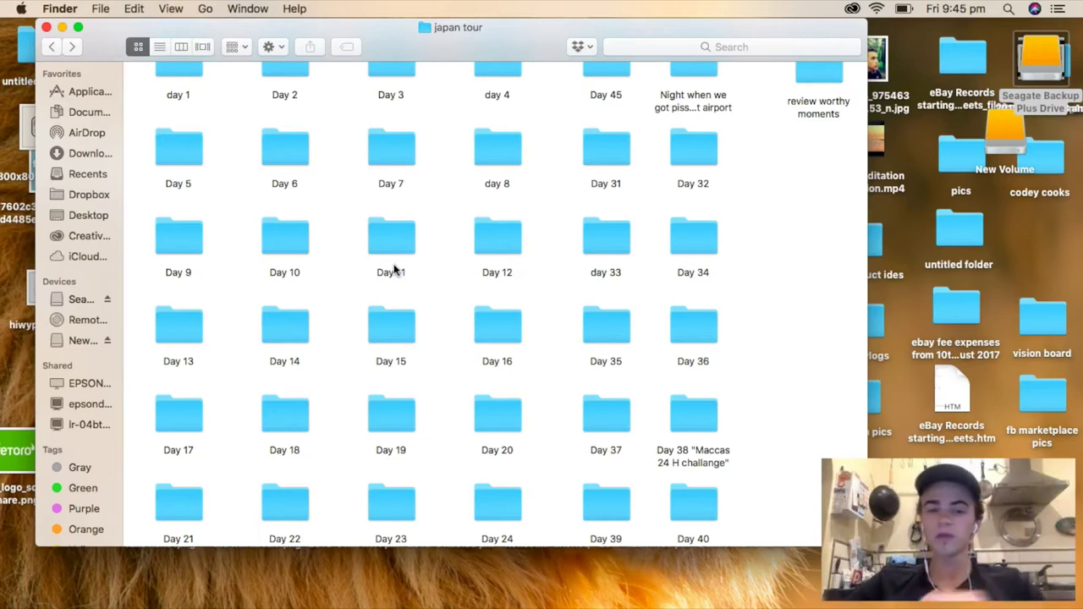
{"action": "scroll", "coordinate": [457, 258], "scroll_direction": "up", "scroll_amount": 1}
{"action": "scroll", "coordinate": [457, 258], "scroll_direction": "down", "scroll_amount": 8}
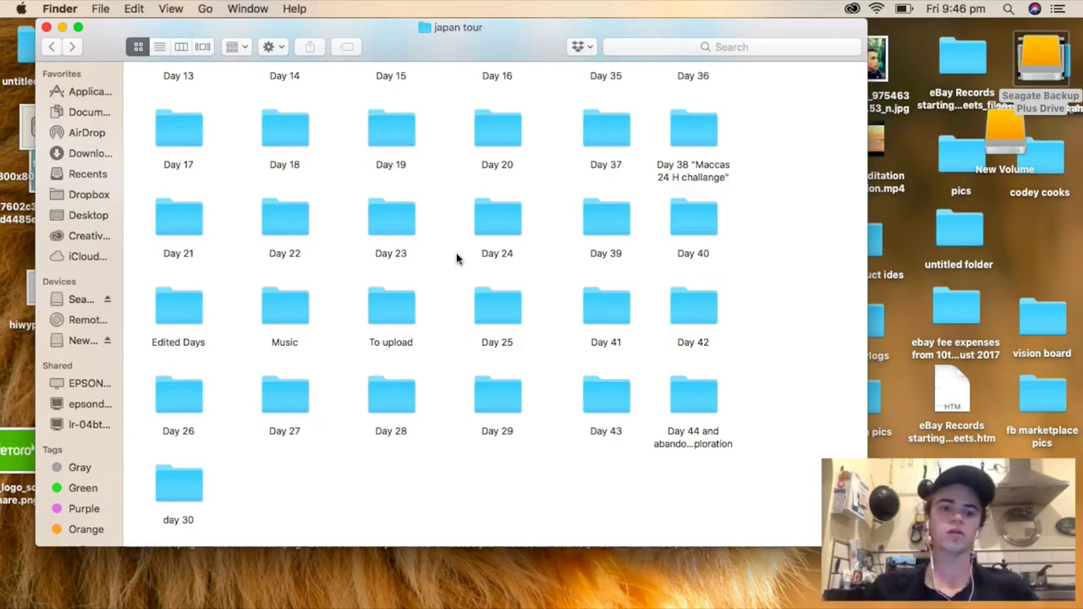
{"action": "left_click", "coordinate": [430, 292]}
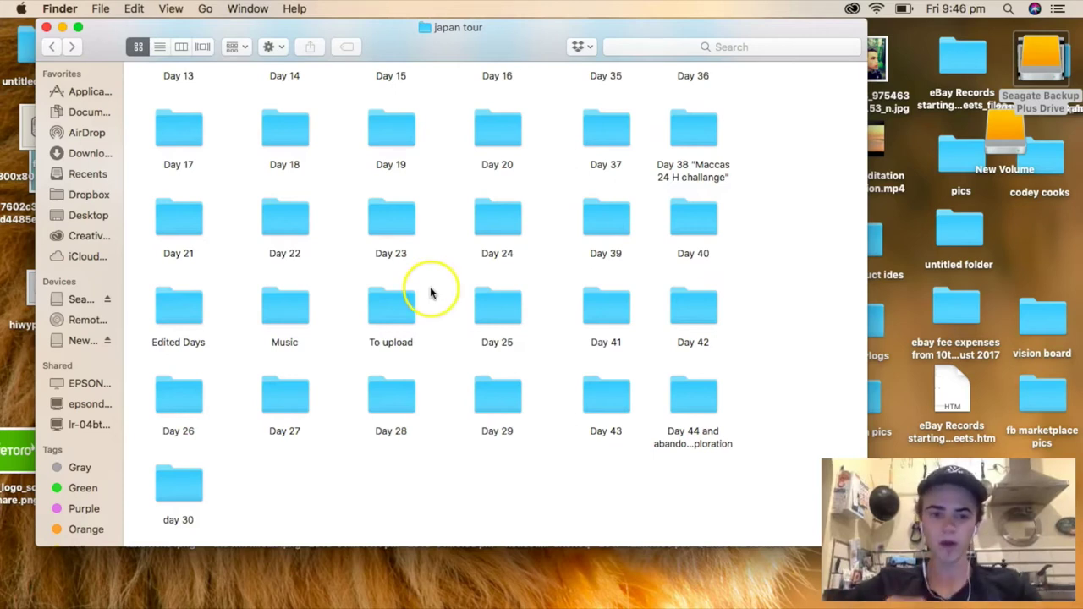
{"action": "scroll", "coordinate": [454, 338], "scroll_direction": "up", "scroll_amount": 5}
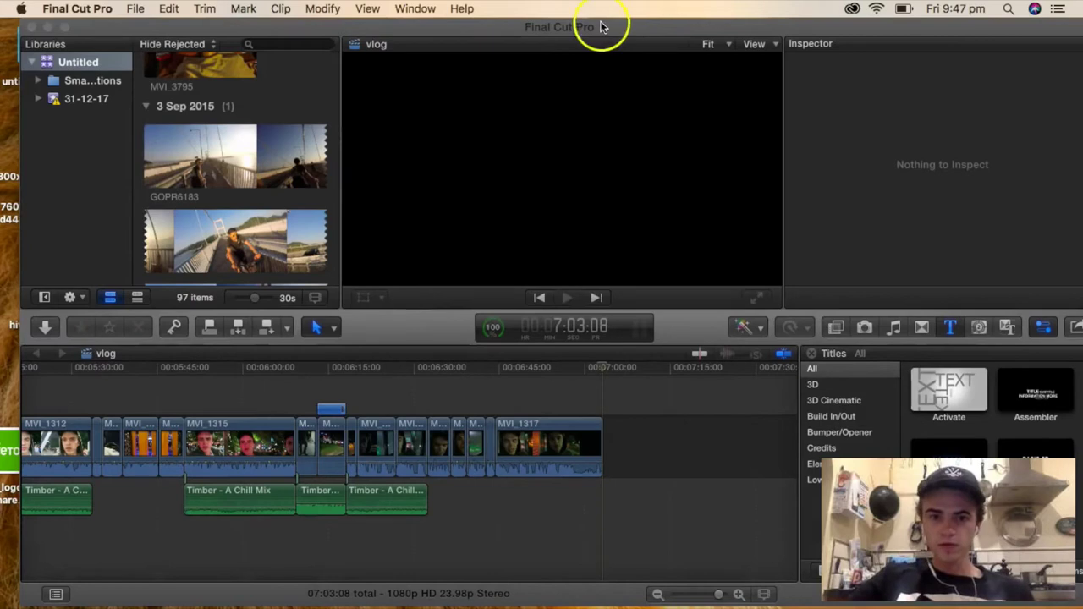
- Switch to Final Cut Pro, reposition its window and preview the vlog timeline at about 6:01
{"action": "left_click_drag", "start_coordinate": [605, 23], "coordinate": [588, 24]}
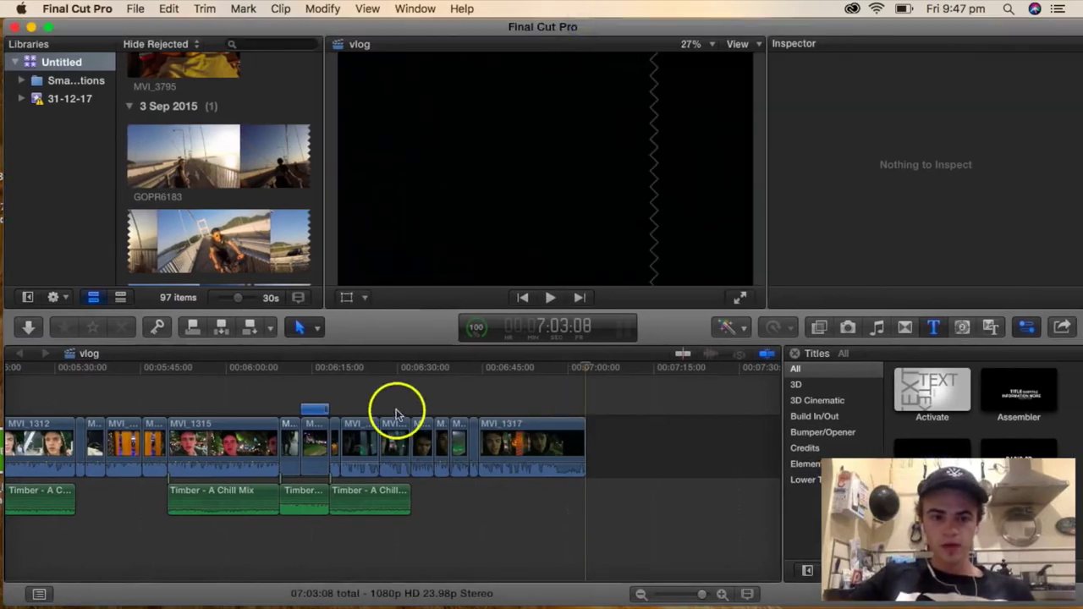
{"action": "left_click", "coordinate": [234, 411]}
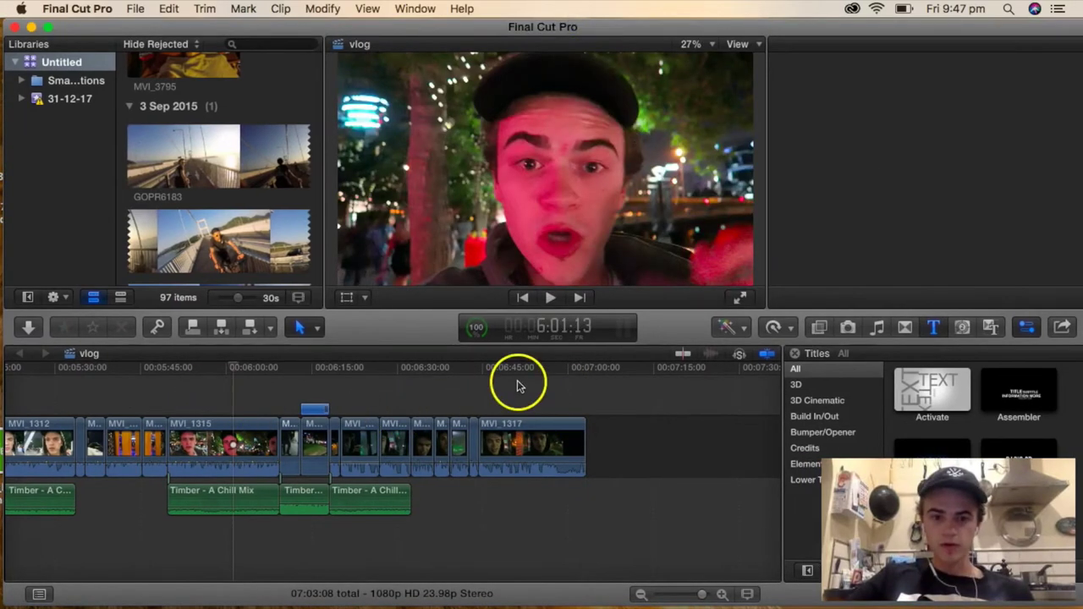
{"action": "key", "text": "cmd+4"}
{"action": "left_click_drag", "start_coordinate": [553, 395], "coordinate": [401, 495]}
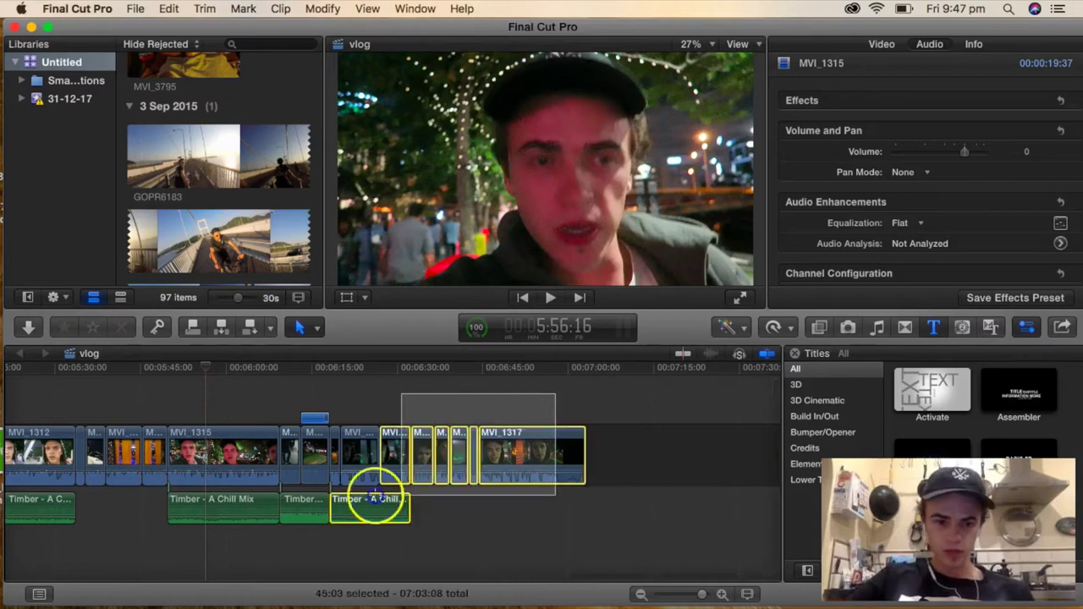
{"action": "key", "text": "cmd+a"}
{"action": "key", "text": "shift+z"}
{"action": "left_click", "coordinate": [438, 459]}
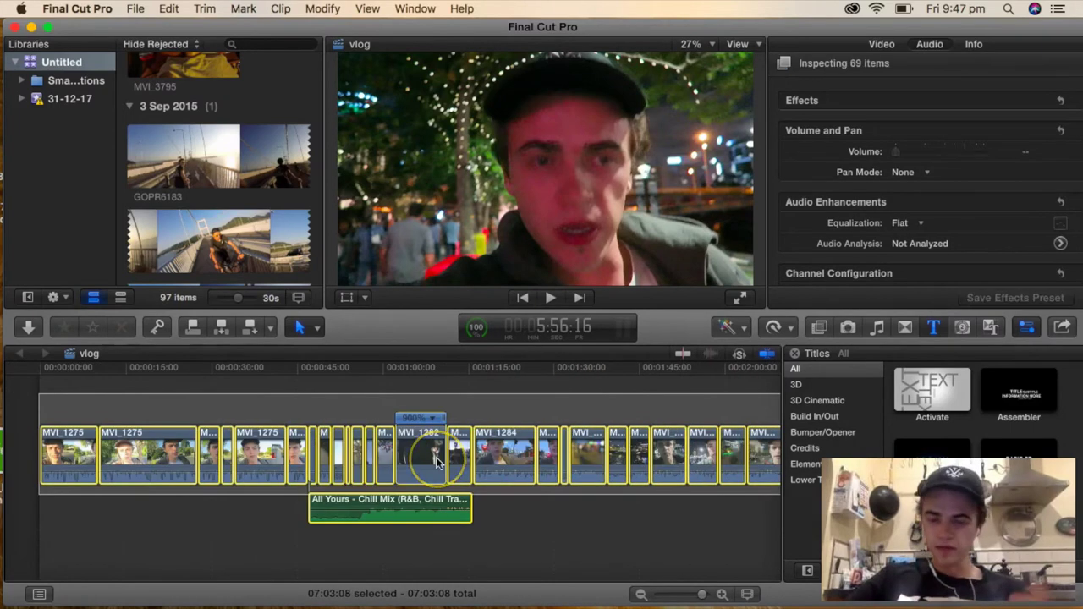
{"action": "scroll", "coordinate": [438, 459], "scroll_direction": "right", "scroll_amount": 3}
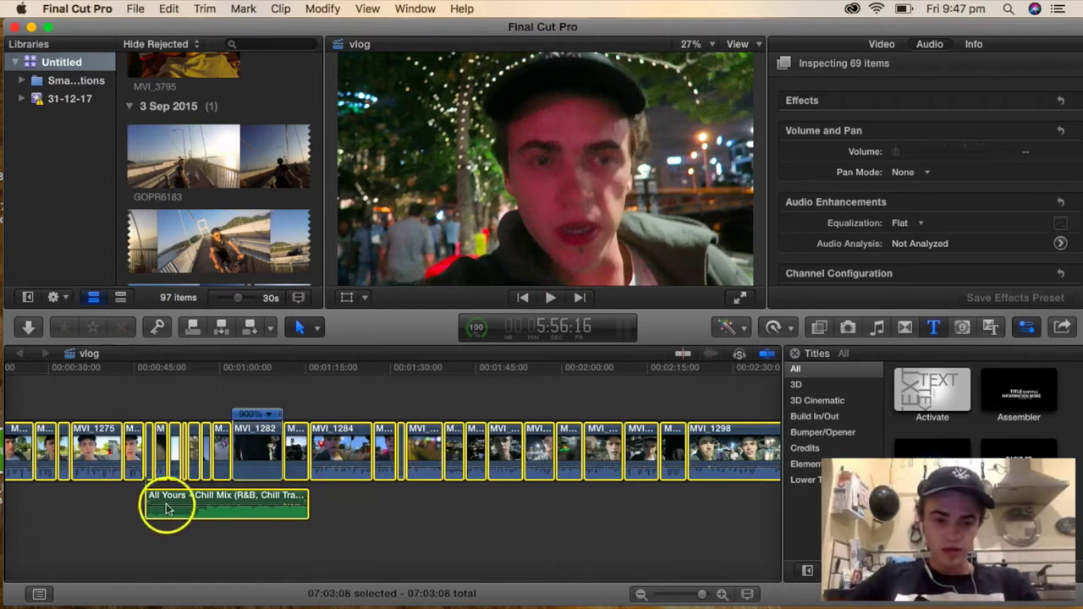
- Preview the vlog timeline at several points up to about 1:35 and look over its ending
{"action": "left_click", "coordinate": [203, 406]}
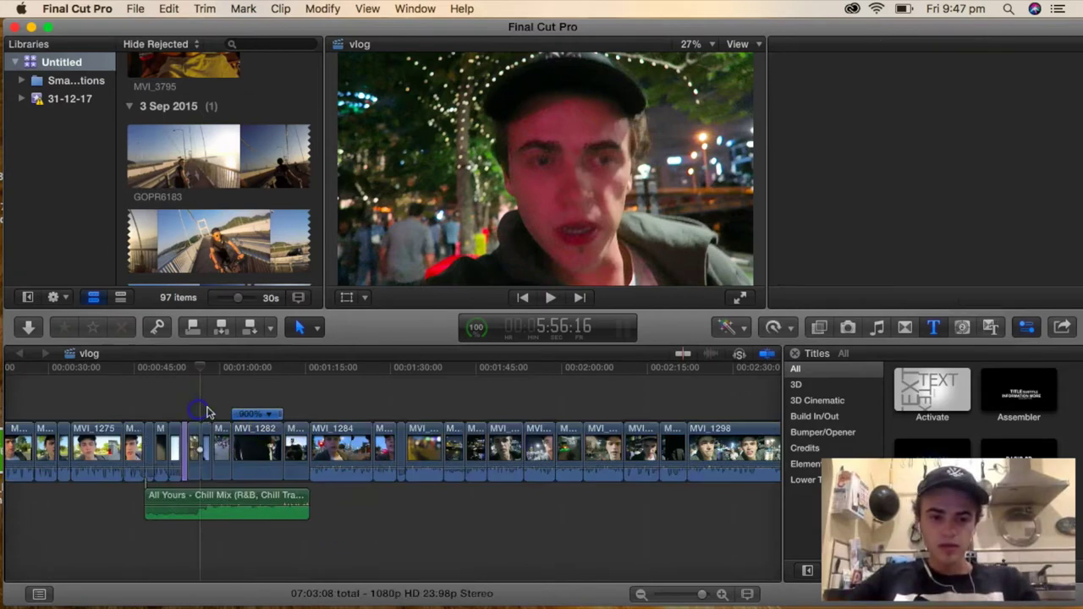
{"action": "left_click", "coordinate": [237, 400]}
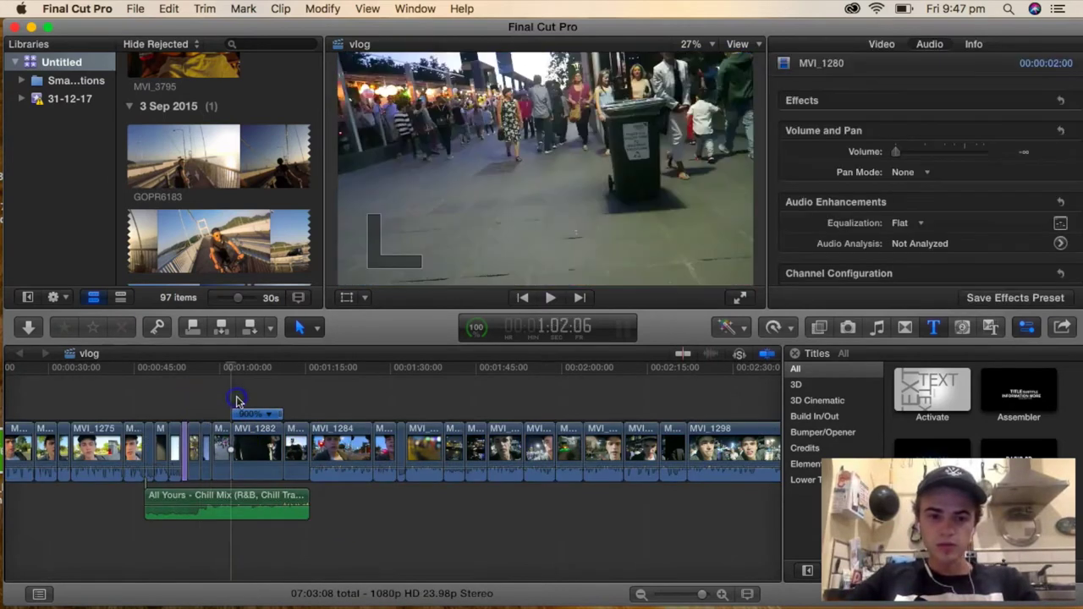
{"action": "left_click", "coordinate": [281, 396]}
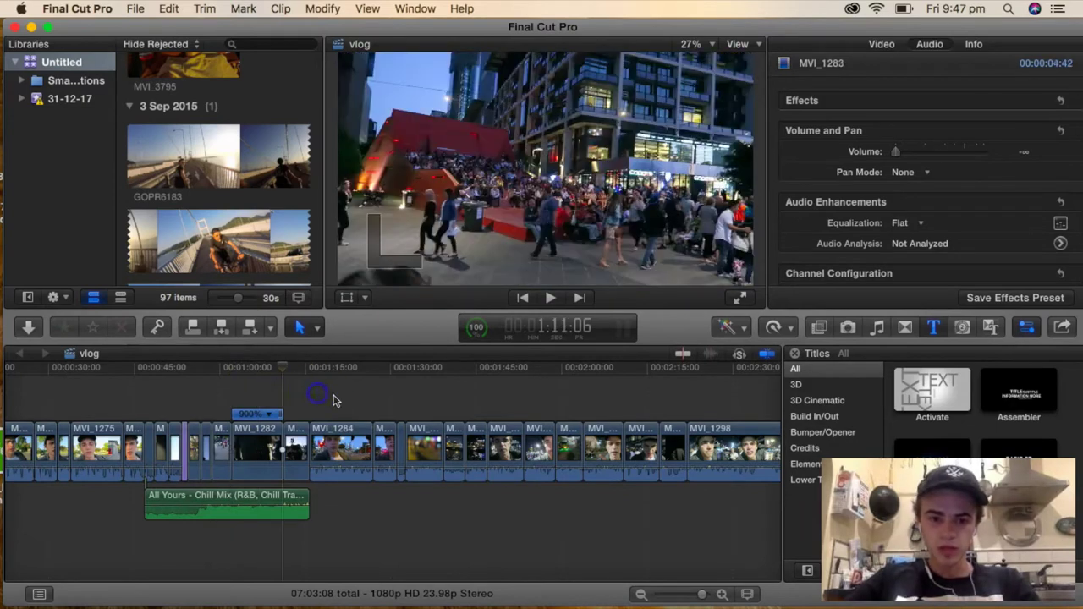
{"action": "left_click", "coordinate": [355, 398]}
{"action": "left_click", "coordinate": [420, 404]}
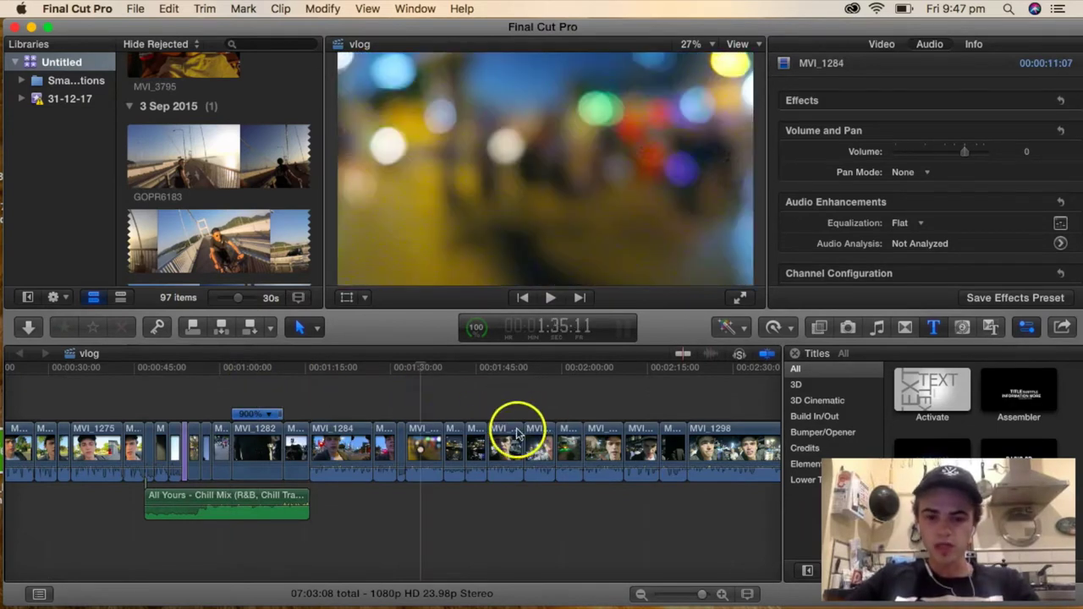
{"action": "scroll", "coordinate": [338, 411], "scroll_direction": "right", "scroll_amount": 15}
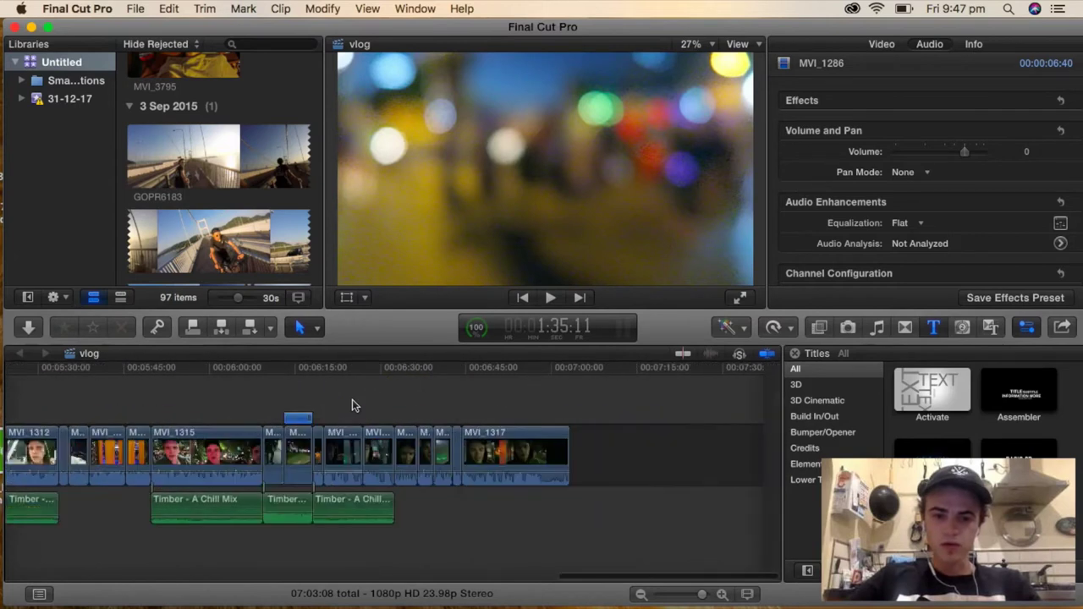
- Select all clips in the vlog timeline and delete them
{"action": "scroll", "coordinate": [526, 428], "scroll_direction": "left", "scroll_amount": 15}
{"action": "key", "text": "super+a"}
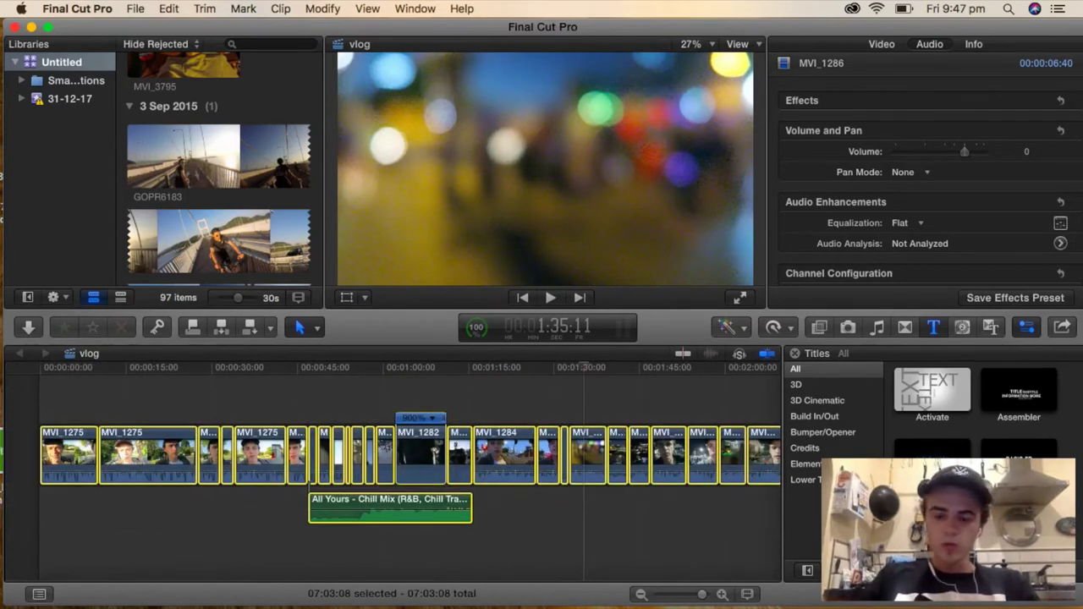
{"action": "key", "text": "Delete"}
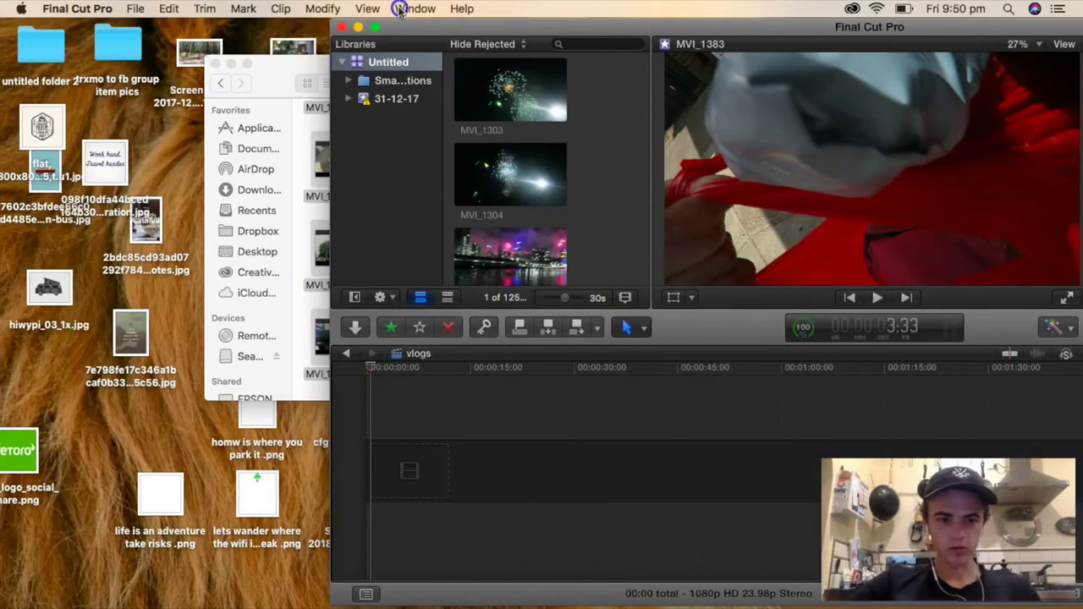
- Move the Final Cut Pro window aside and add the selected clips from the vlog 248 folder to the empty vlogs timeline
{"action": "left_click_drag", "start_coordinate": [580, 24], "coordinate": [616, 13]}
{"action": "scroll", "coordinate": [451, 184], "scroll_direction": "up", "scroll_amount": 4}
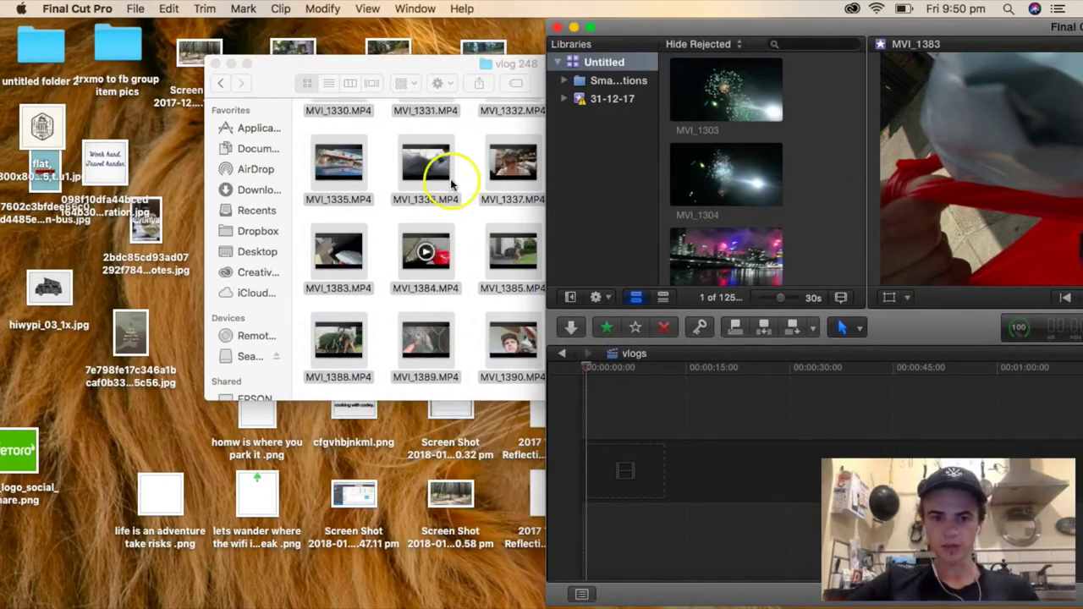
{"action": "left_click_drag", "start_coordinate": [445, 143], "coordinate": [653, 469]}
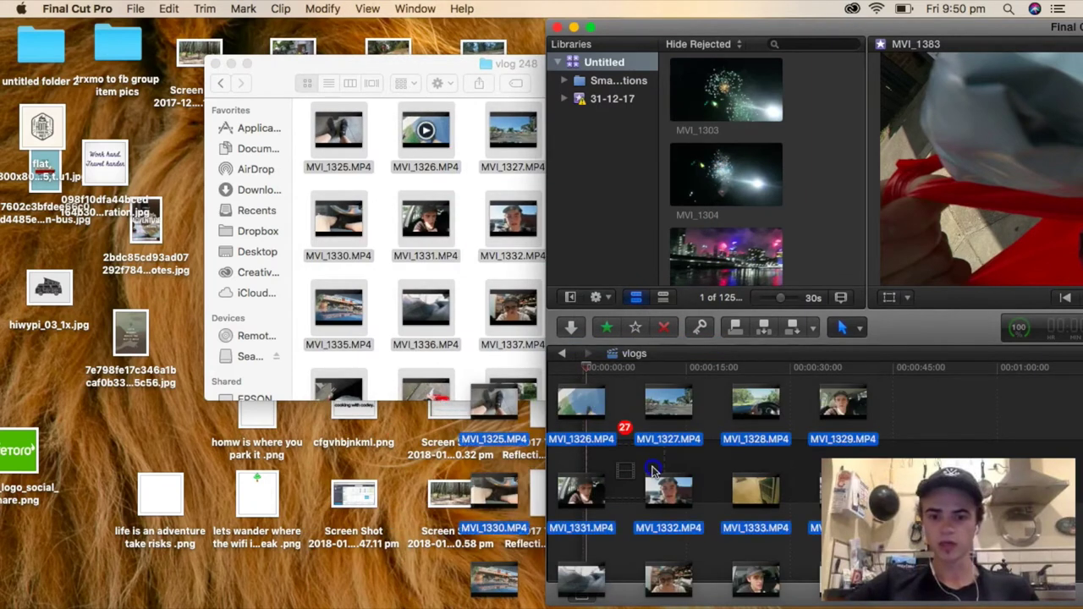
- Drop the selected clips into the vlogs timeline, enlarge the Final Cut Pro window to full screen width and preview MVI_1326 at about 15 seconds
{"action": "left_click_drag", "start_coordinate": [653, 469], "coordinate": [652, 470]}
{"action": "double_click", "coordinate": [690, 29]}
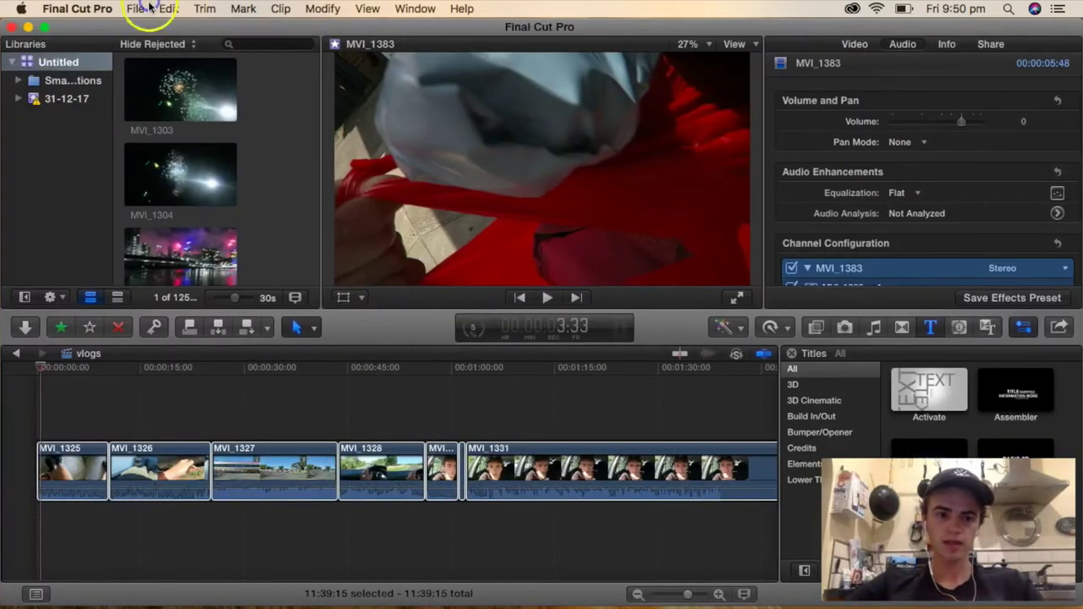
{"action": "left_click", "coordinate": [89, 430]}
{"action": "left_click", "coordinate": [141, 407]}
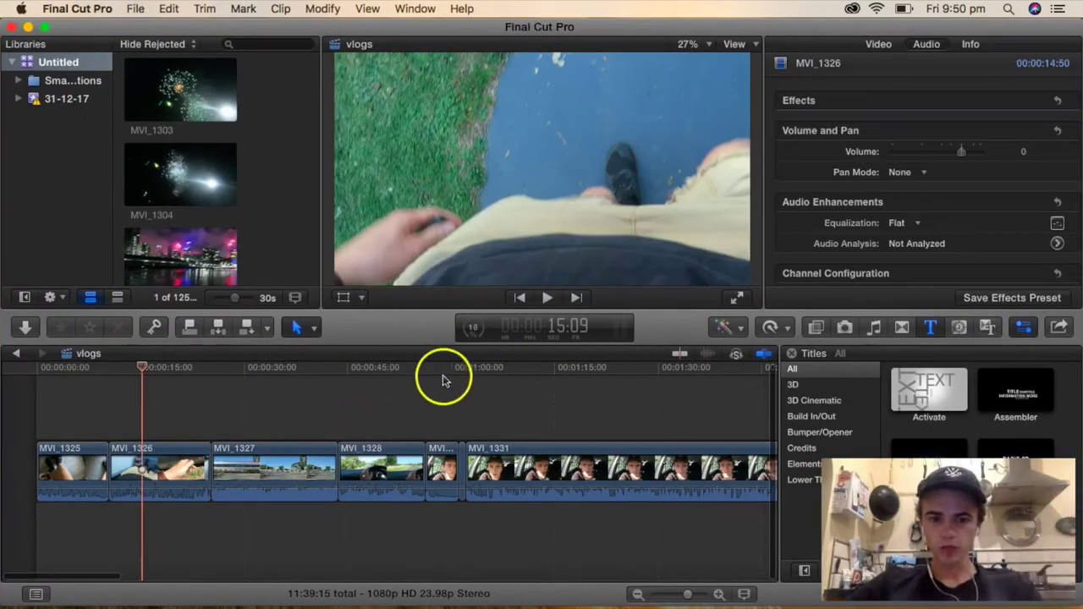
- Open the background tasks list, pause the media import and close the list
{"action": "left_click", "coordinate": [473, 329]}
{"action": "left_click", "coordinate": [411, 232]}
{"action": "left_click", "coordinate": [290, 229]}
{"action": "left_click", "coordinate": [415, 235]}
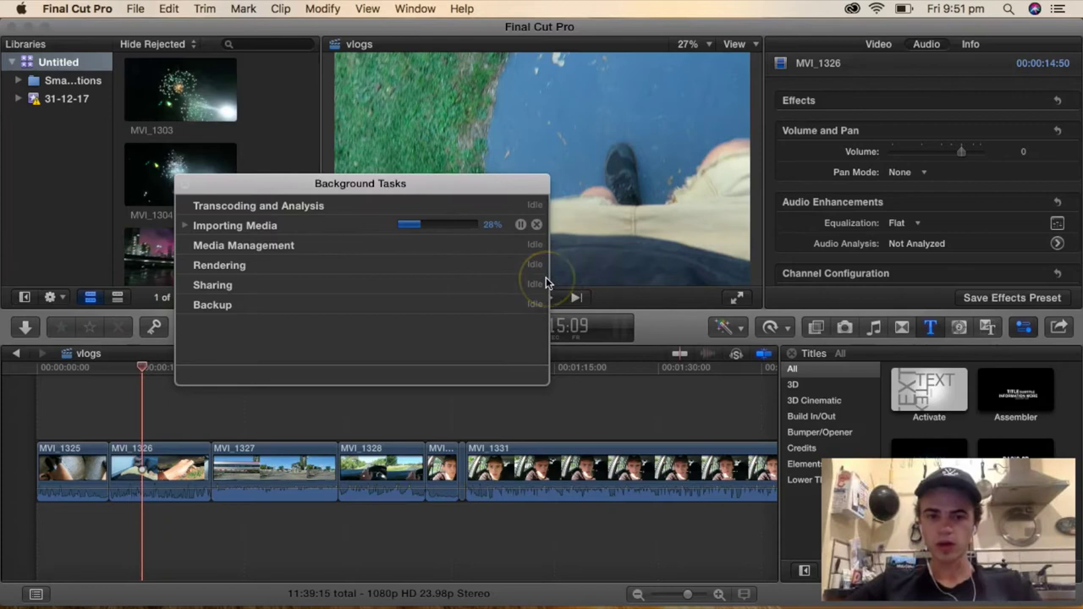
{"action": "left_click", "coordinate": [183, 431]}
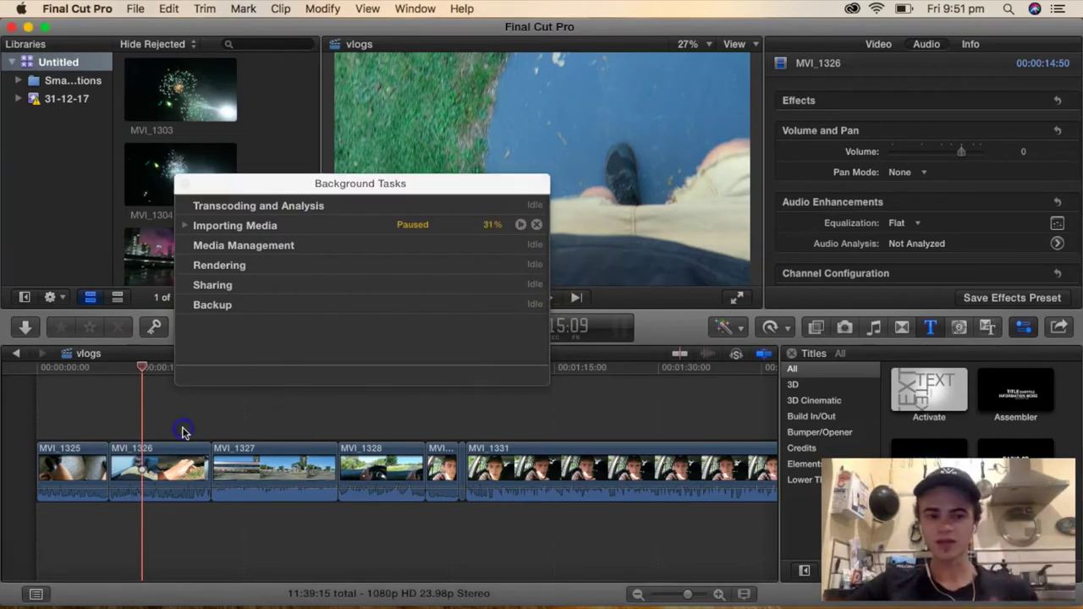
{"action": "left_click", "coordinate": [185, 182]}
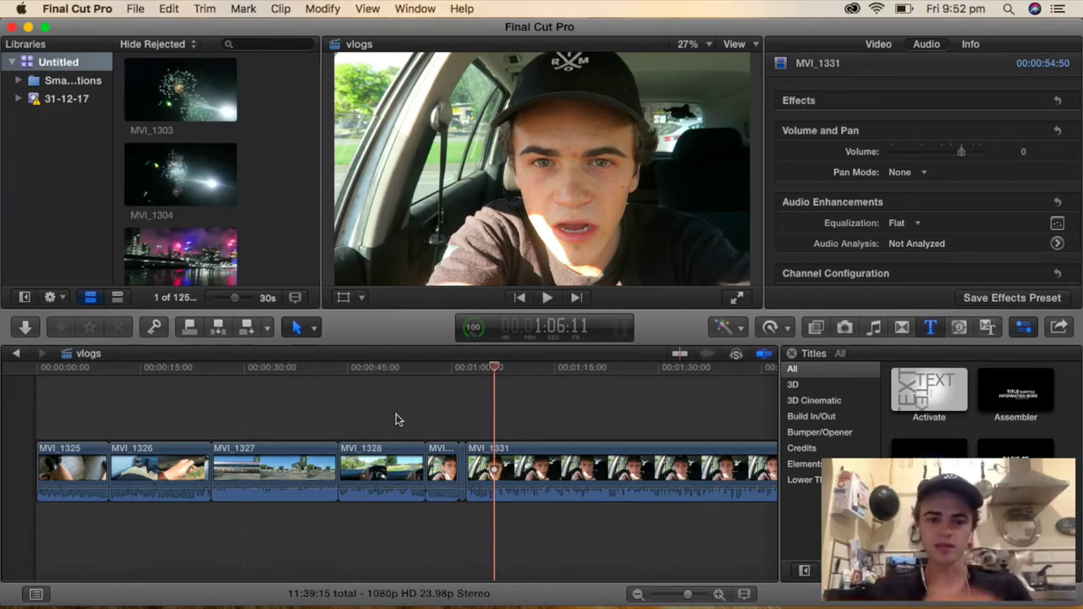
- Preview several points in MVI_1325 and MVI_1326, and play the timeline from the beginning
{"action": "left_click", "coordinate": [91, 416]}
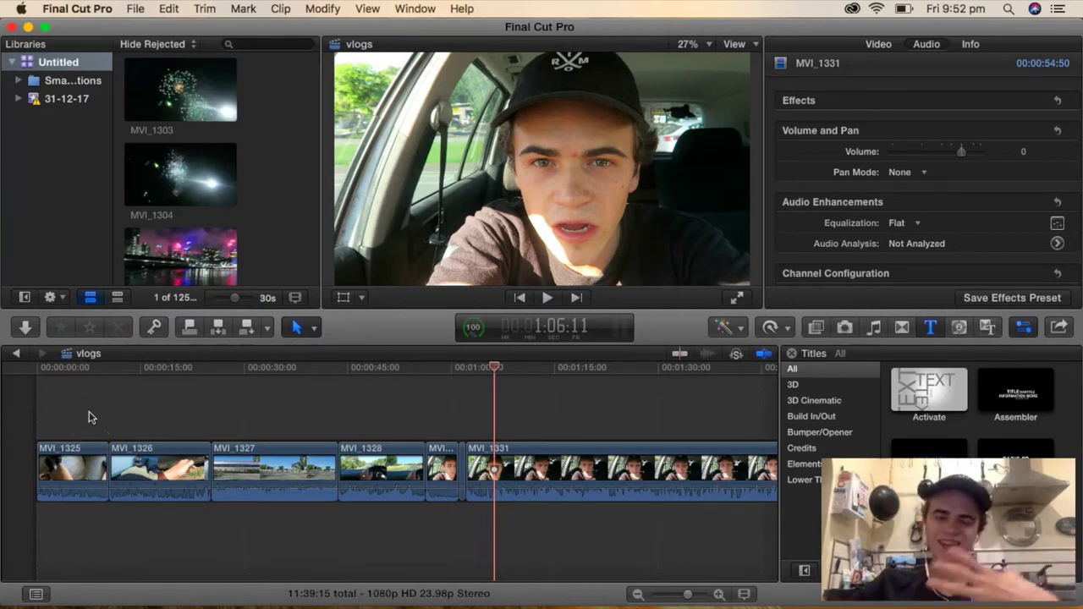
{"action": "left_click", "coordinate": [75, 410]}
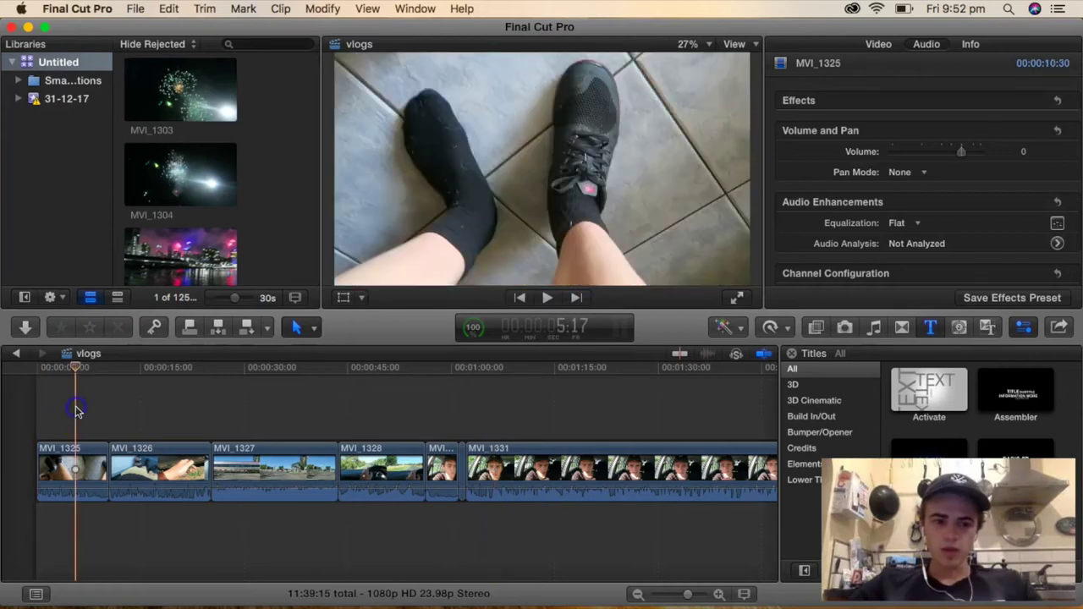
{"action": "left_click", "coordinate": [122, 404]}
{"action": "left_click", "coordinate": [161, 409]}
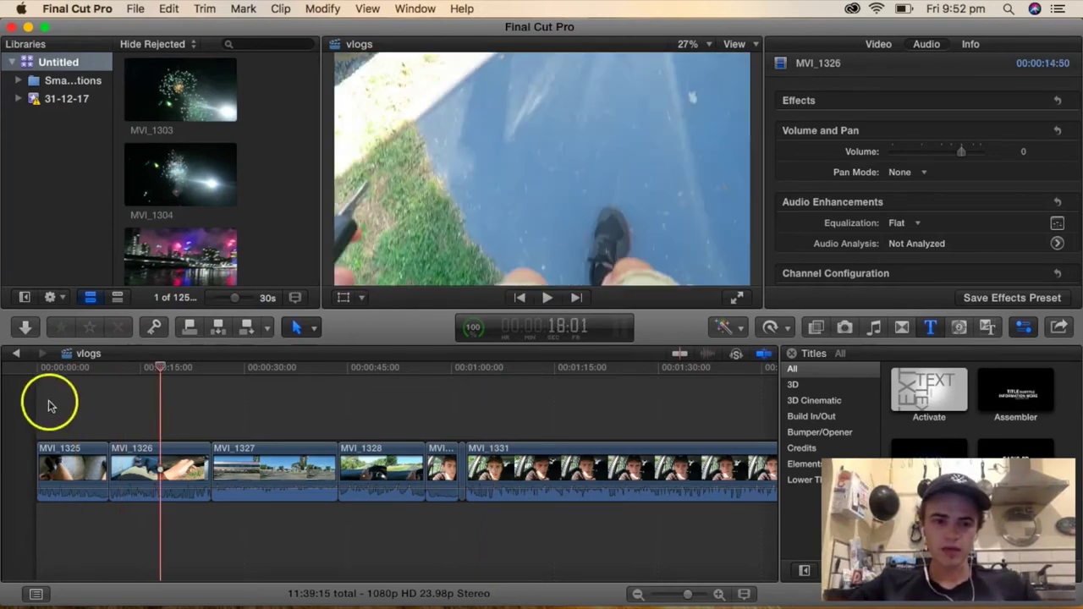
{"action": "left_click", "coordinate": [39, 408]}
{"action": "left_click", "coordinate": [546, 297]}
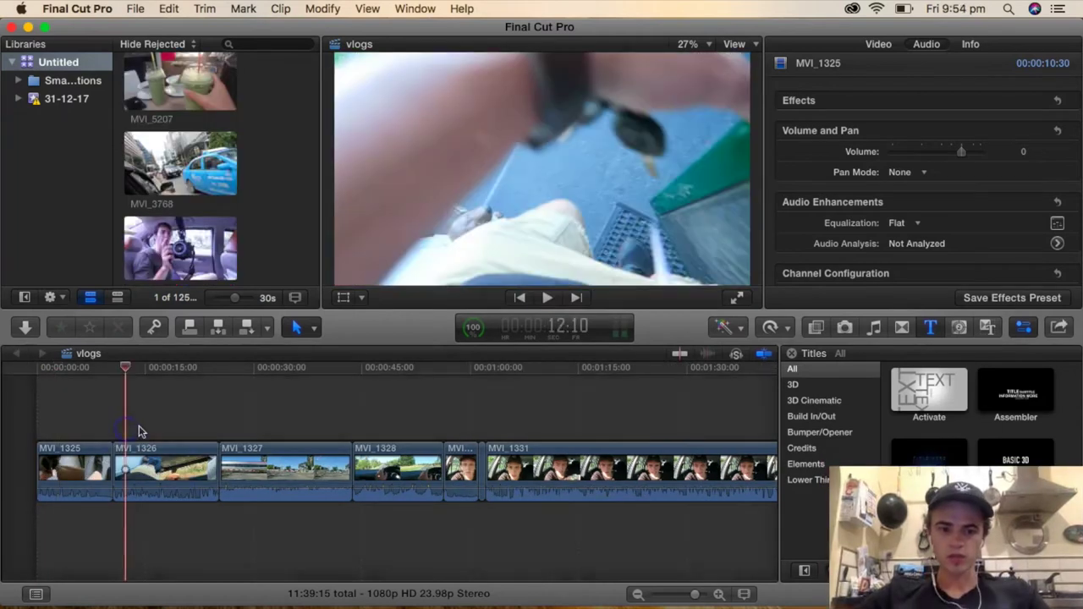
- Preview several moments across MVI_1326 up to the start of MVI_1327, and return to MVI_1325
{"action": "left_click", "coordinate": [141, 429]}
{"action": "left_click", "coordinate": [165, 425]}
{"action": "left_click", "coordinate": [180, 415]}
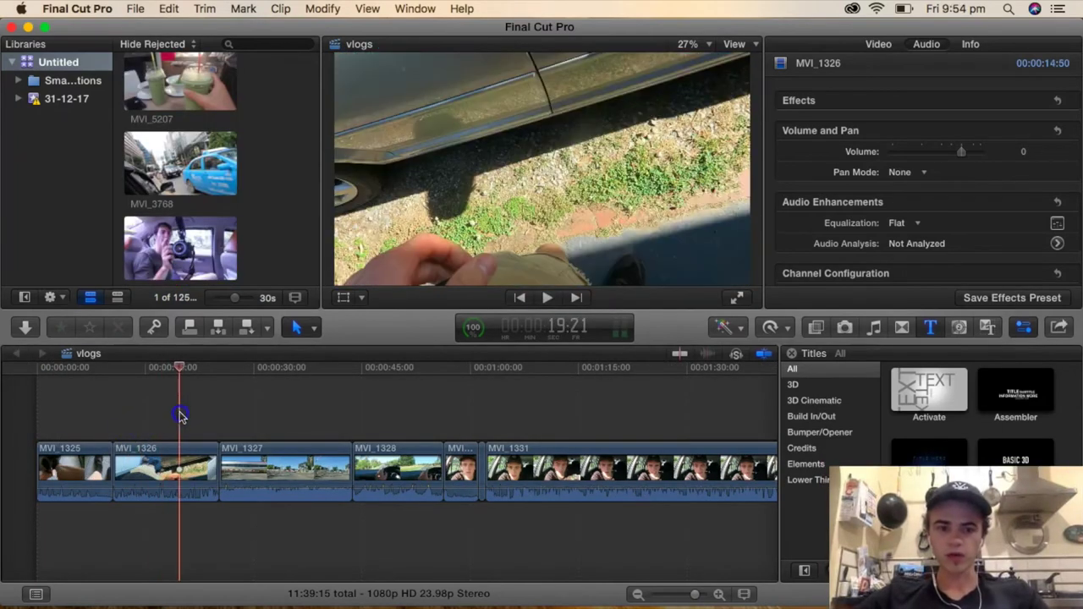
{"action": "left_click", "coordinate": [198, 416]}
{"action": "left_click", "coordinate": [217, 416]}
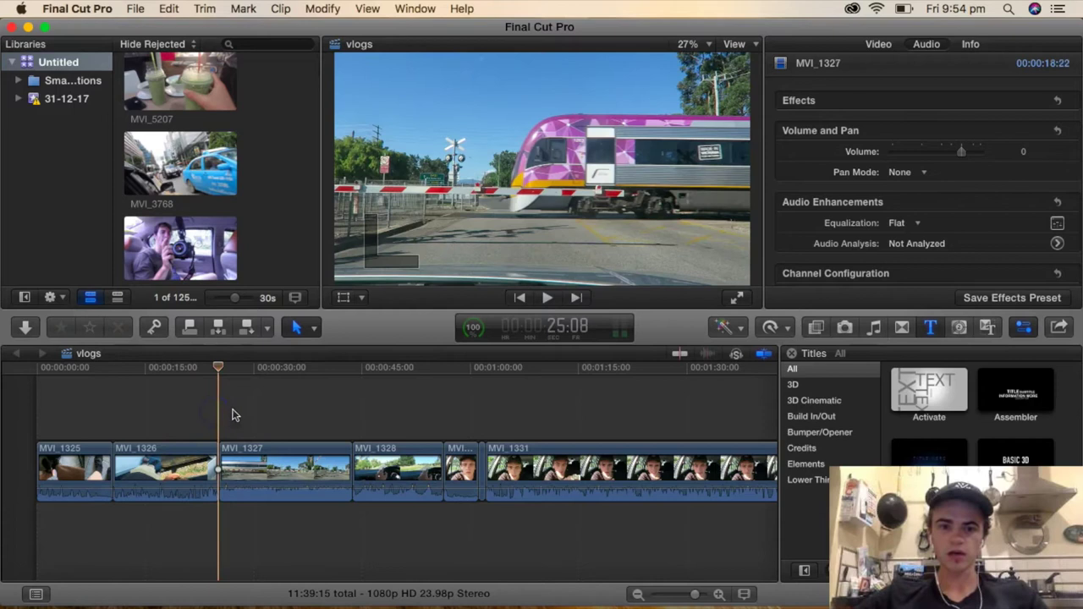
{"action": "left_click", "coordinate": [73, 415]}
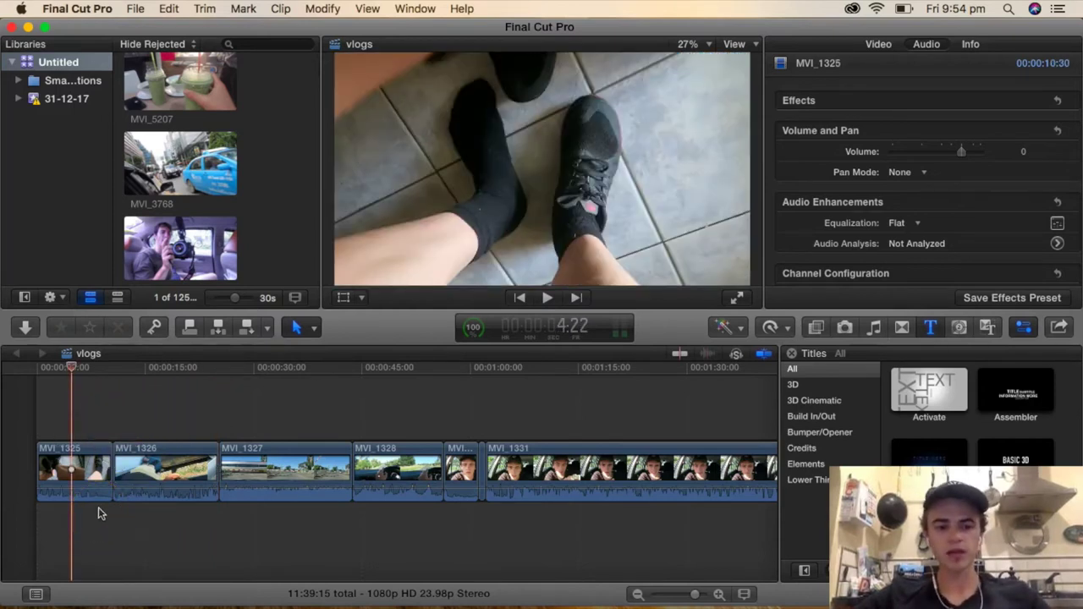
- Add a Basic Title above MVI_1325, starting at about 3 seconds on the timeline
{"action": "left_click", "coordinate": [59, 416]}
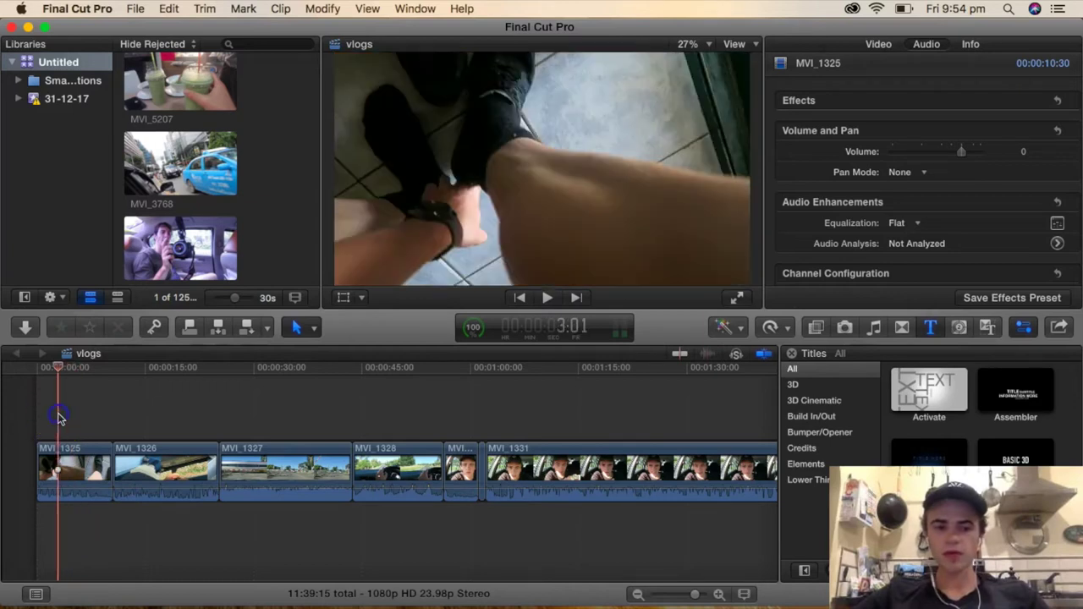
{"action": "scroll", "coordinate": [1044, 438], "scroll_direction": "down", "scroll_amount": 4}
{"action": "left_click", "coordinate": [1037, 409]}
{"action": "left_click_drag", "start_coordinate": [1037, 410], "coordinate": [61, 406]}
{"action": "left_click_drag", "start_coordinate": [128, 418], "coordinate": [99, 421]}
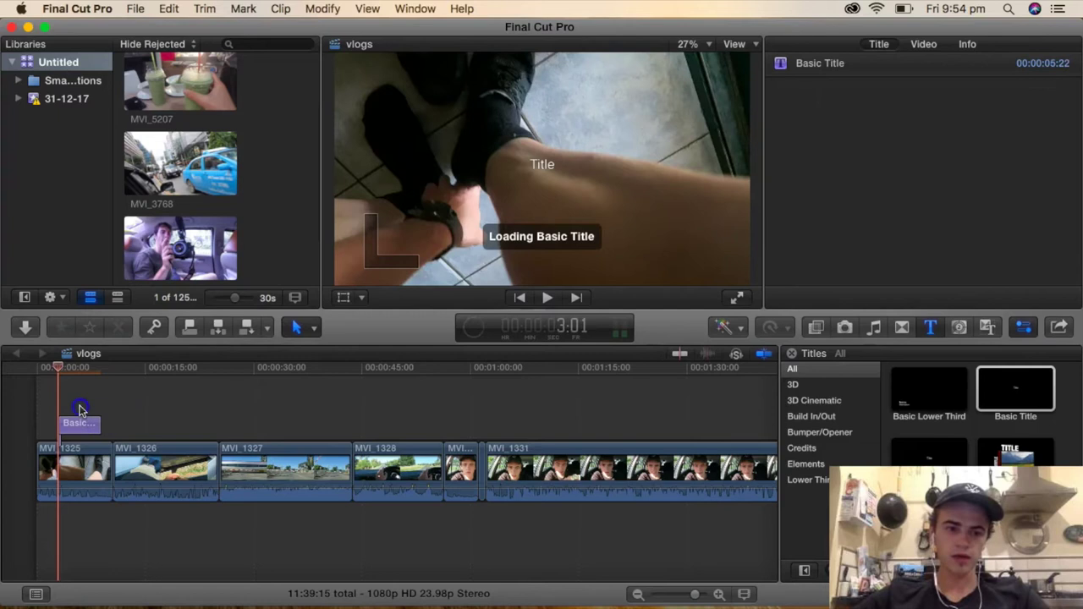
- Replace the placeholder text of the Basic Title with the vlogger's full name followed by "Vlog"
{"action": "left_click", "coordinate": [80, 411]}
{"action": "left_click", "coordinate": [899, 44]}
{"action": "left_click", "coordinate": [819, 128]}
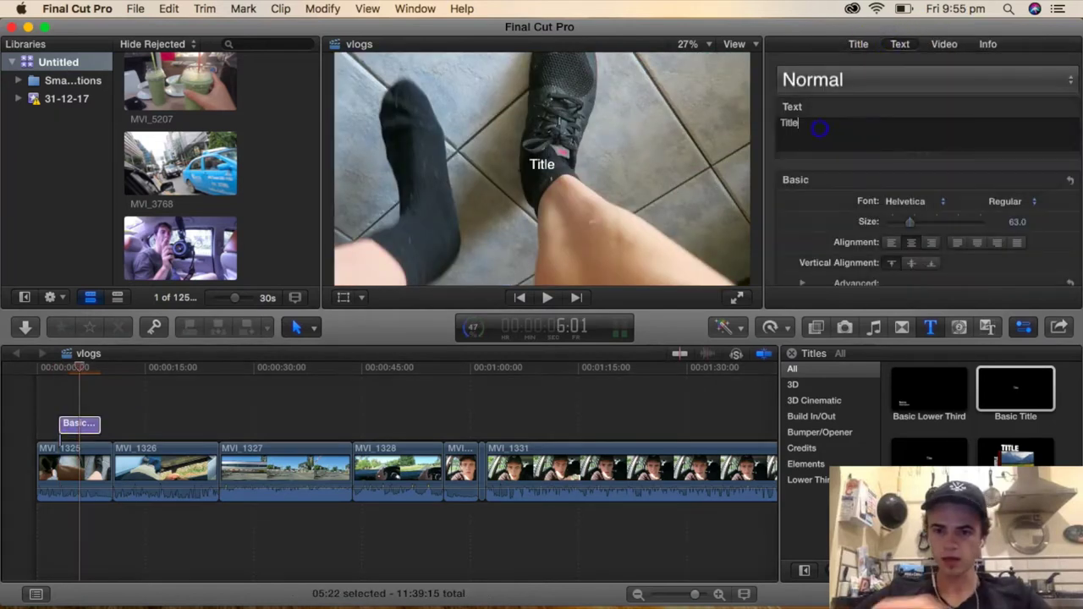
{"action": "left_click_drag", "start_coordinate": [819, 128], "coordinate": [715, 110]}
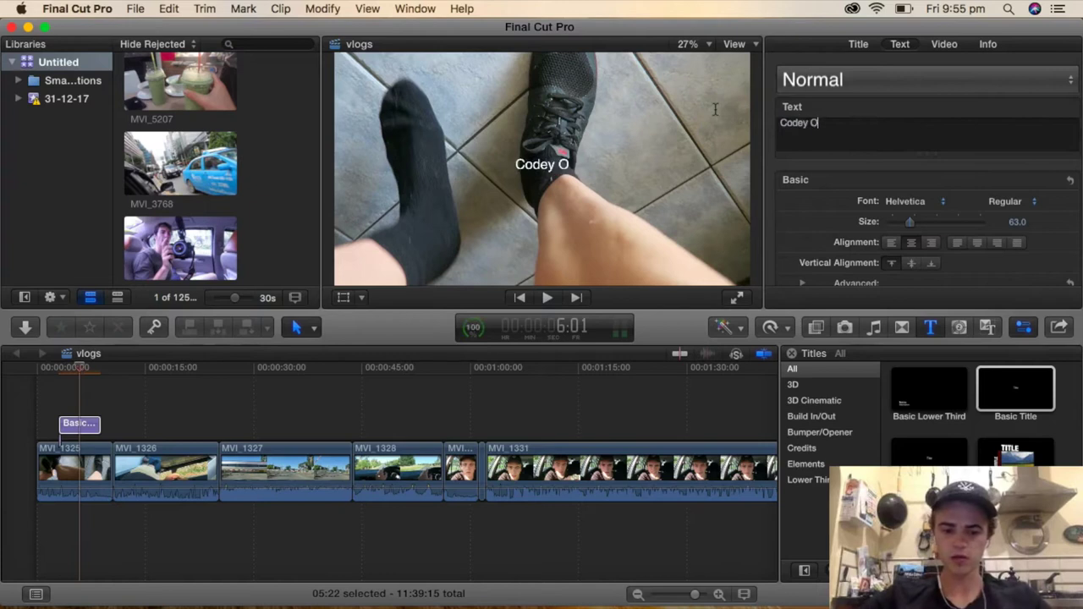
{"action": "type", "text": "Codey Orgill Vlog"}
- Set the title text to Bold at size 223 and move it slightly lower in the frame
{"action": "left_click_drag", "start_coordinate": [910, 221], "coordinate": [962, 224]}
{"action": "left_click", "coordinate": [1004, 203]}
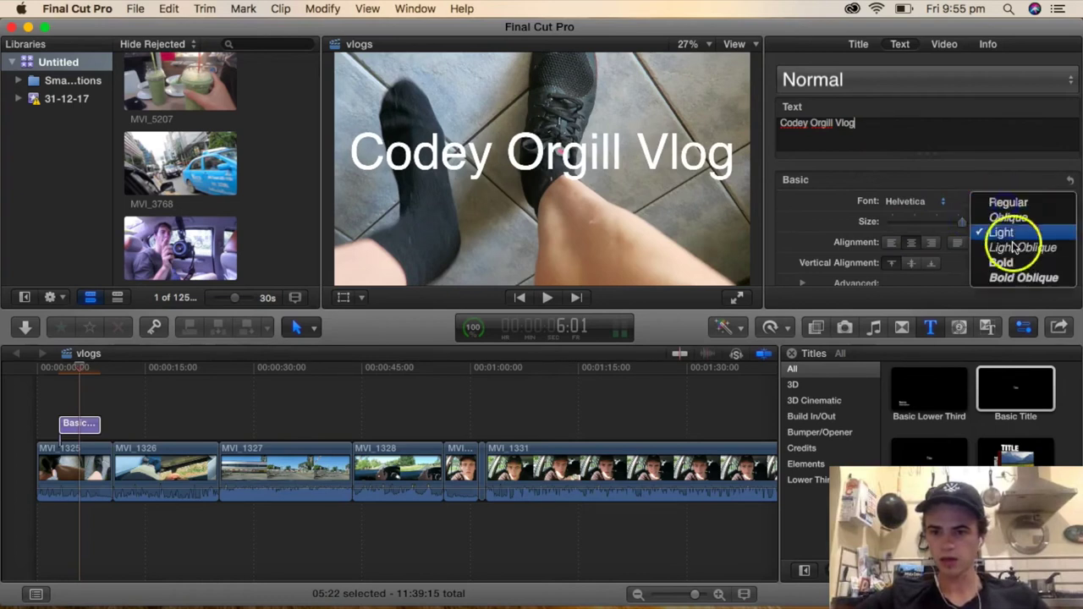
{"action": "left_click", "coordinate": [1007, 263]}
{"action": "left_click_drag", "start_coordinate": [961, 224], "coordinate": [959, 223]}
{"action": "left_click", "coordinate": [554, 173]}
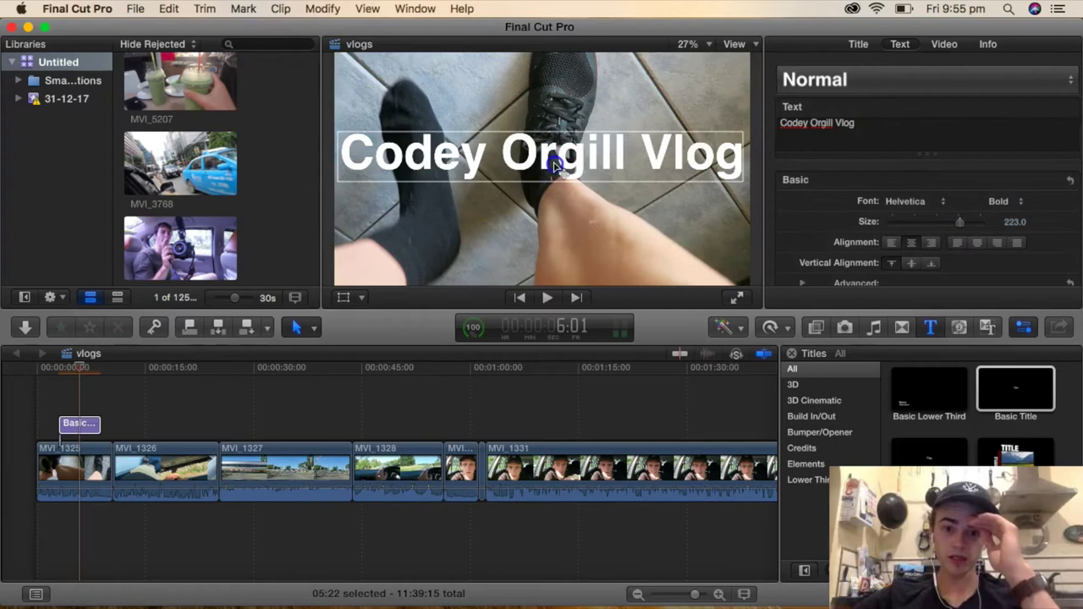
- Play the opening and trim the start of MVI_1325 so the clip lasts 8:57
{"action": "left_click", "coordinate": [25, 404]}
{"action": "left_click", "coordinate": [548, 298]}
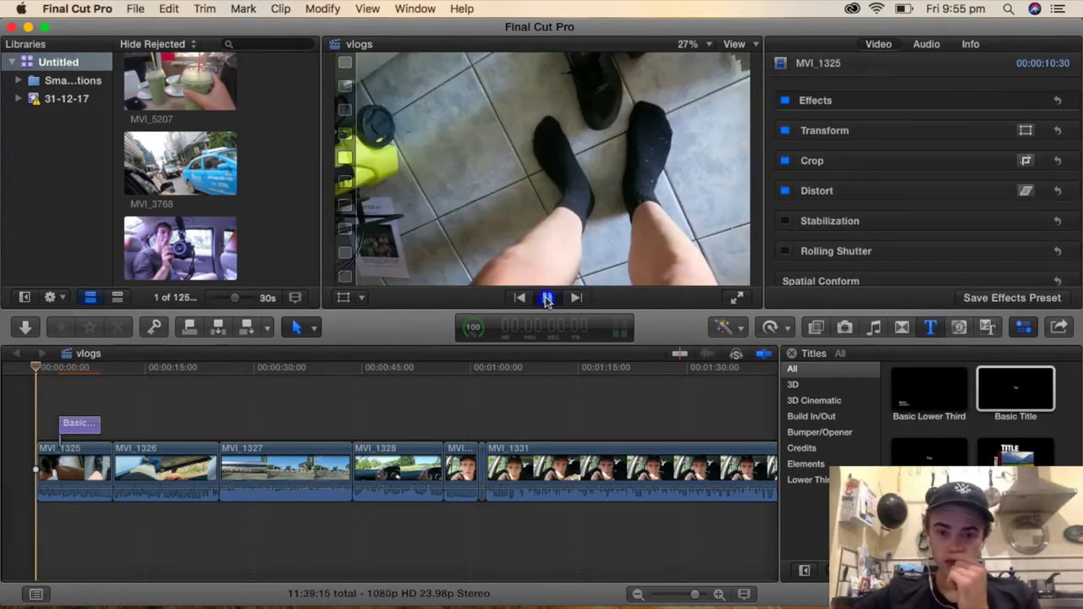
{"action": "left_click", "coordinate": [162, 496]}
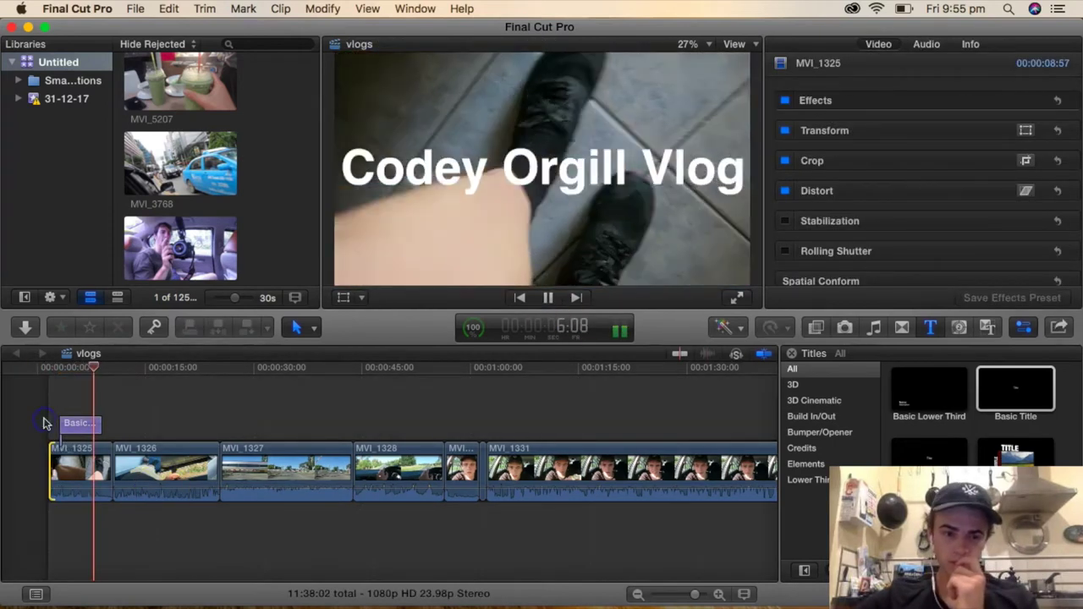
{"action": "left_click", "coordinate": [543, 302]}
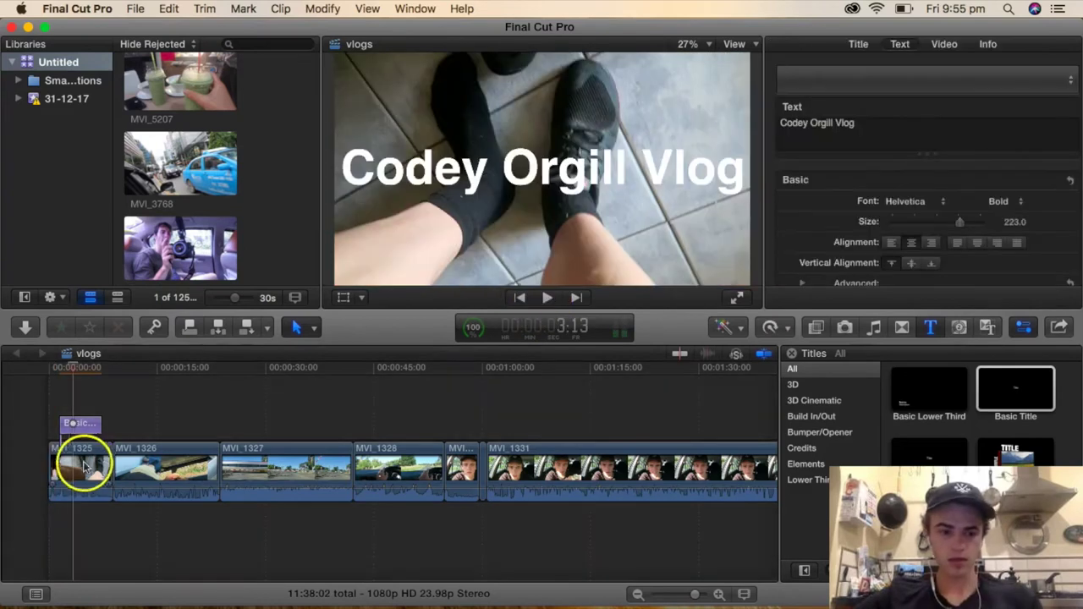
- Split MVI_1325 at two points with the Blade tool and delete the section between the cuts
{"action": "key", "text": "b"}
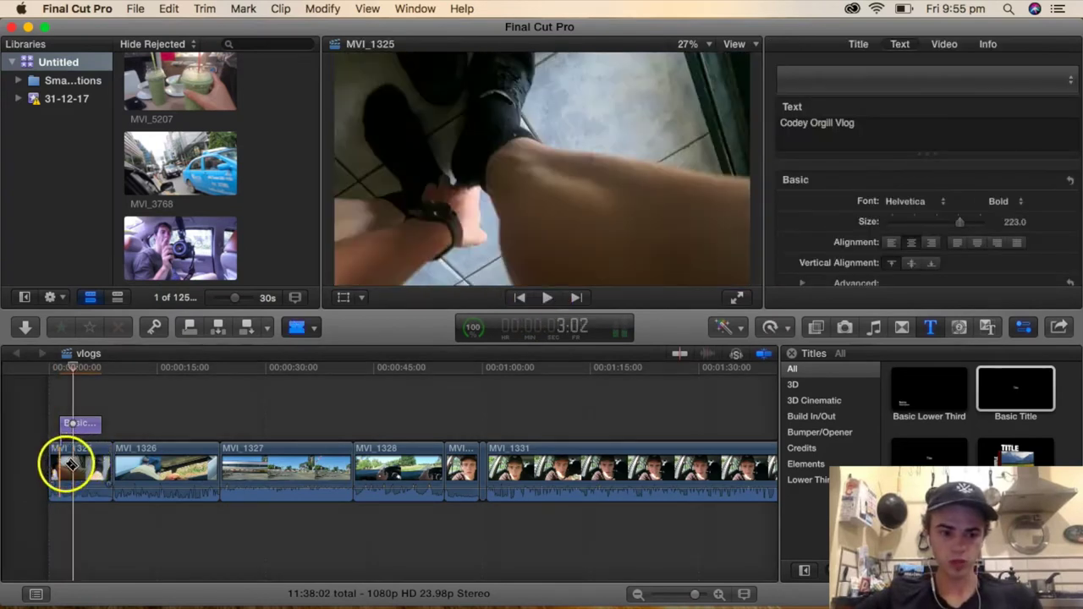
{"action": "left_click", "coordinate": [62, 465]}
{"action": "key", "text": "super+z"}
{"action": "left_click", "coordinate": [73, 465]}
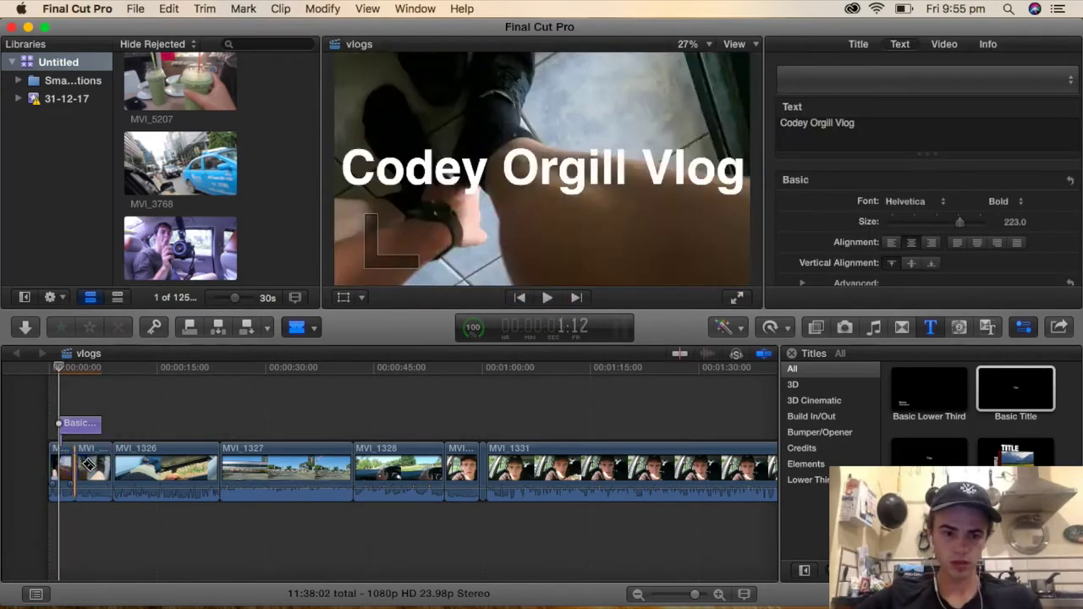
{"action": "left_click", "coordinate": [91, 465]}
{"action": "key", "text": "a"}
{"action": "left_click", "coordinate": [87, 465]}
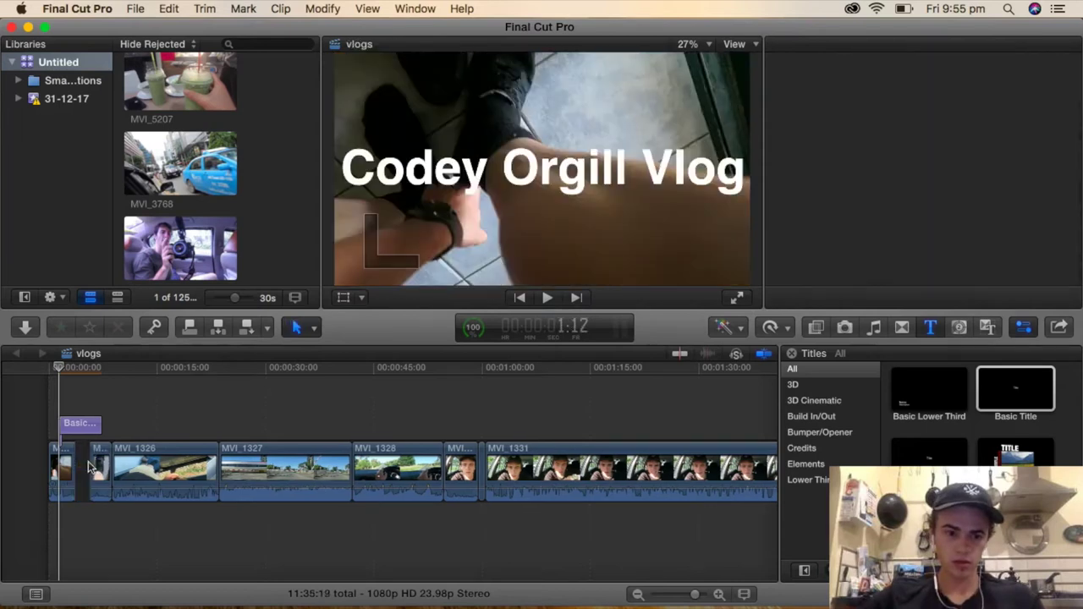
{"action": "key", "text": "BackSpace"}
- Trim the start of the remaining end piece of MVI_1325 and shorten the Basic Title to finish with it
{"action": "left_click_drag", "start_coordinate": [93, 469], "coordinate": [83, 468]}
{"action": "left_click_drag", "start_coordinate": [101, 426], "coordinate": [81, 426]}
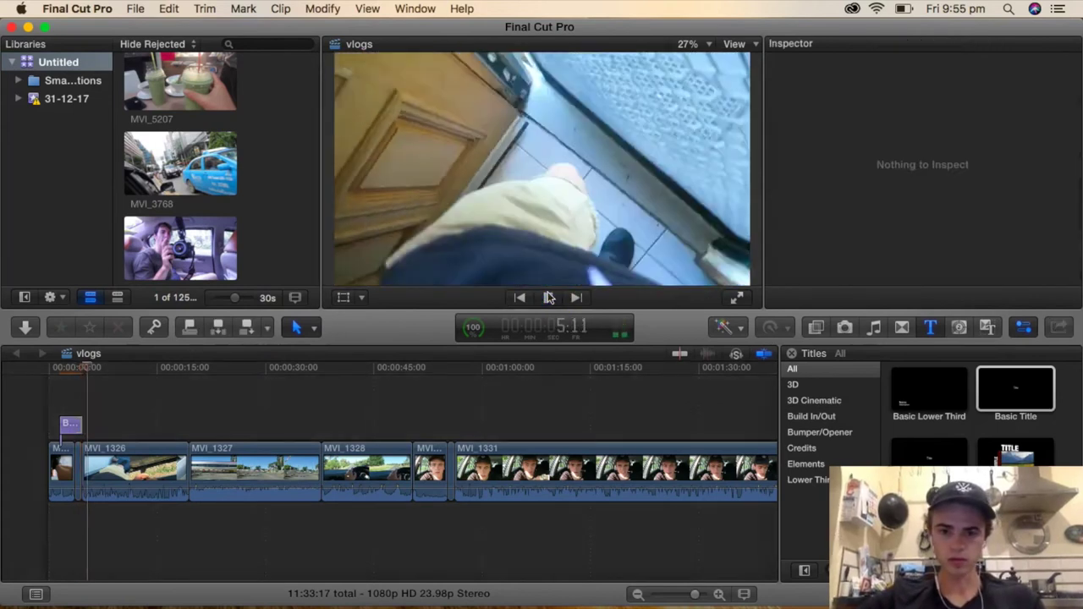
- Trim the start of MVI_1326, split it at two points with the Blade tool and delete the middle section
{"action": "left_click_drag", "start_coordinate": [84, 465], "coordinate": [89, 466]}
{"action": "key", "text": "b"}
{"action": "left_click", "coordinate": [100, 468]}
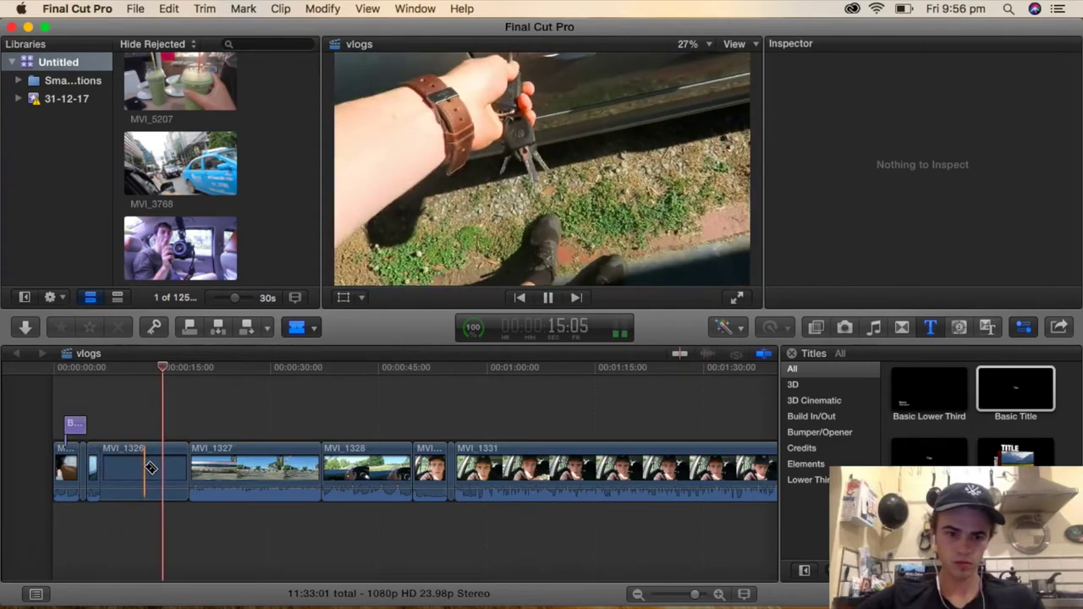
{"action": "left_click", "coordinate": [145, 466]}
{"action": "key", "text": "a"}
{"action": "left_click", "coordinate": [124, 463]}
{"action": "key", "text": "BackSpace"}
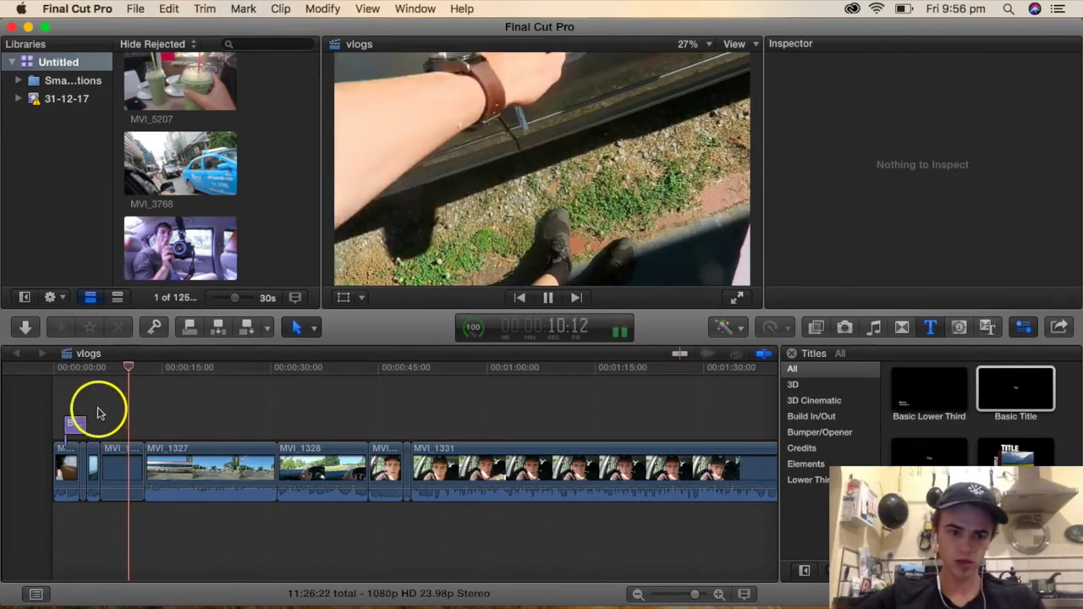
- Play back the cut and trim the start and end of the second MVI_1326 piece to a length of 3:17
{"action": "left_click", "coordinate": [85, 400]}
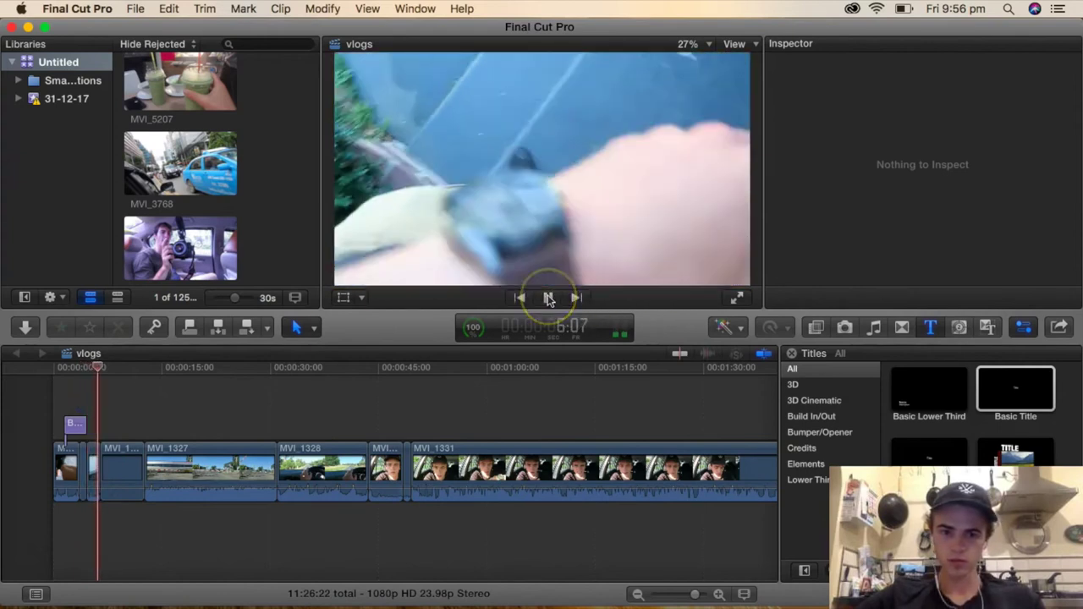
{"action": "left_click", "coordinate": [548, 298]}
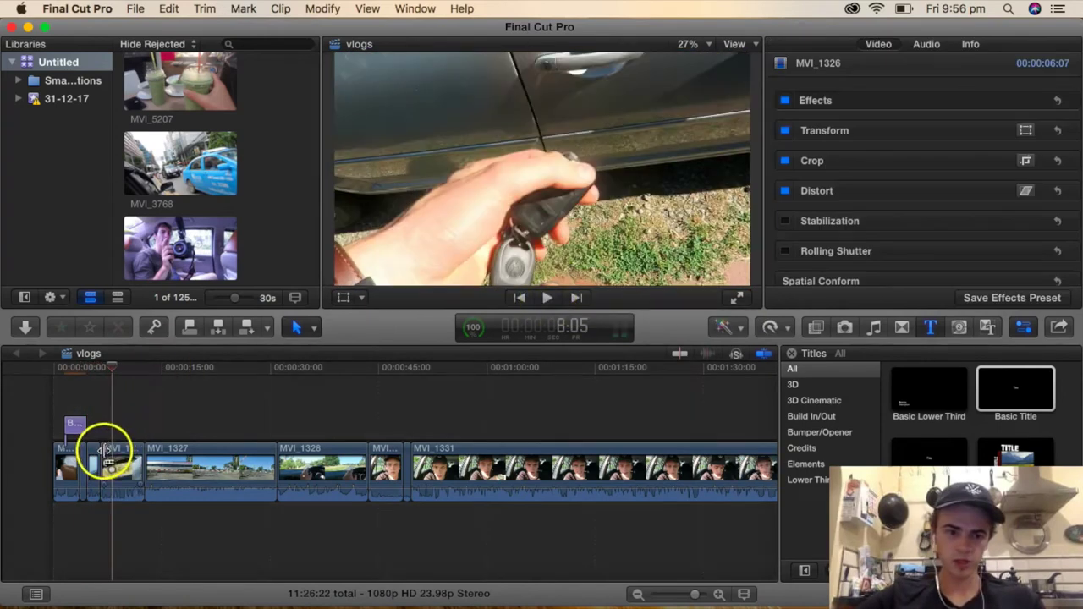
{"action": "left_click_drag", "start_coordinate": [102, 450], "coordinate": [111, 450]}
{"action": "left_click", "coordinate": [548, 298]}
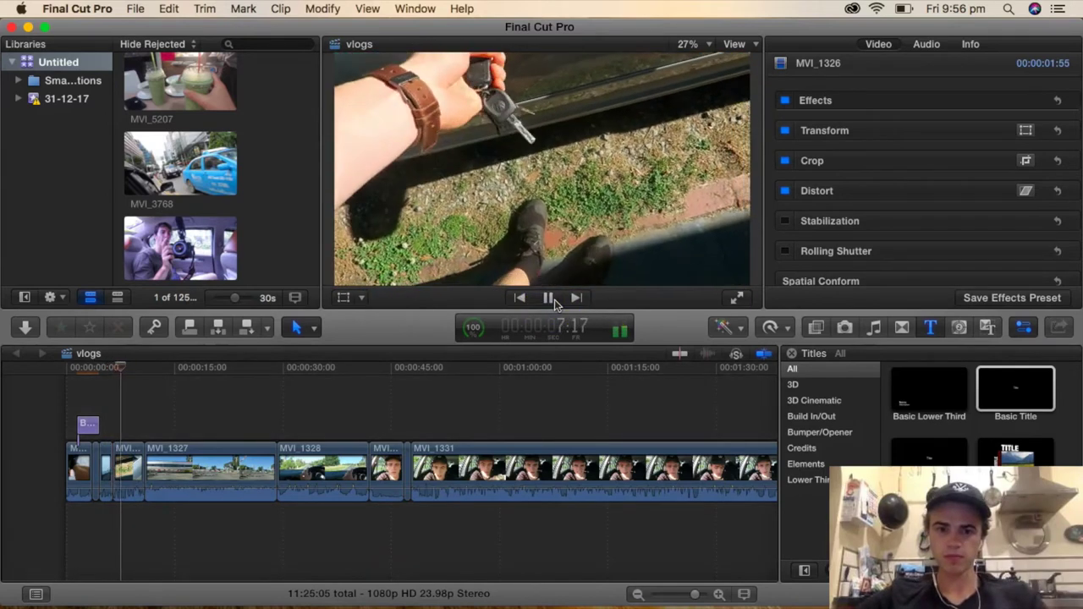
{"action": "left_click", "coordinate": [550, 299]}
{"action": "left_click_drag", "start_coordinate": [244, 455], "coordinate": [133, 461]}
- Copy the Basic Title and paste the duplicate above the second MVI_1326 piece at about 6:12
{"action": "left_click", "coordinate": [82, 412]}
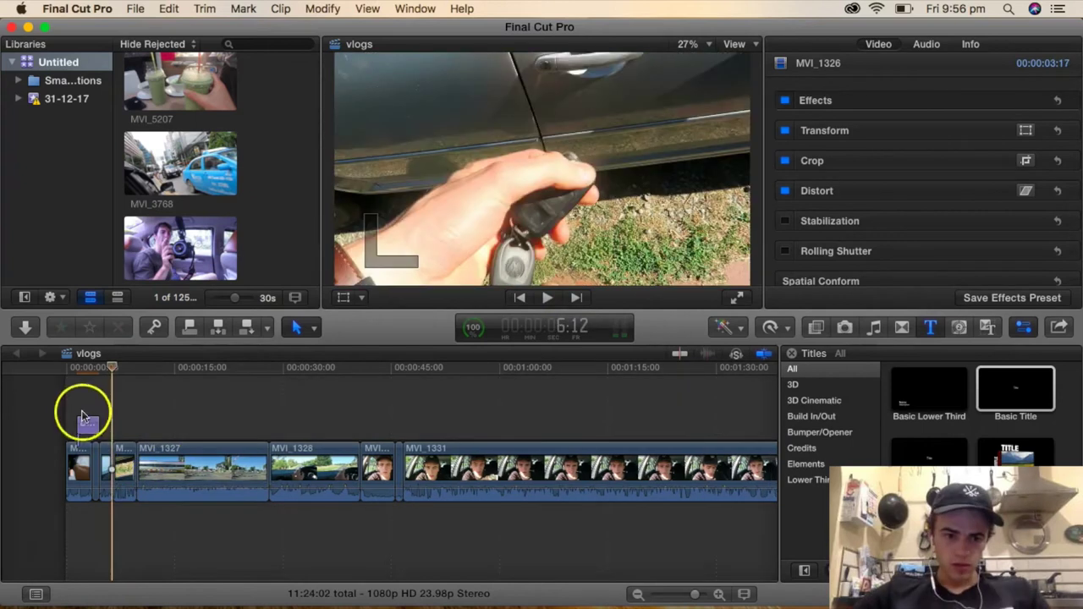
{"action": "left_click_drag", "start_coordinate": [109, 413], "coordinate": [120, 418]}
{"action": "key", "text": "super+v"}
{"action": "left_click", "coordinate": [114, 403]}
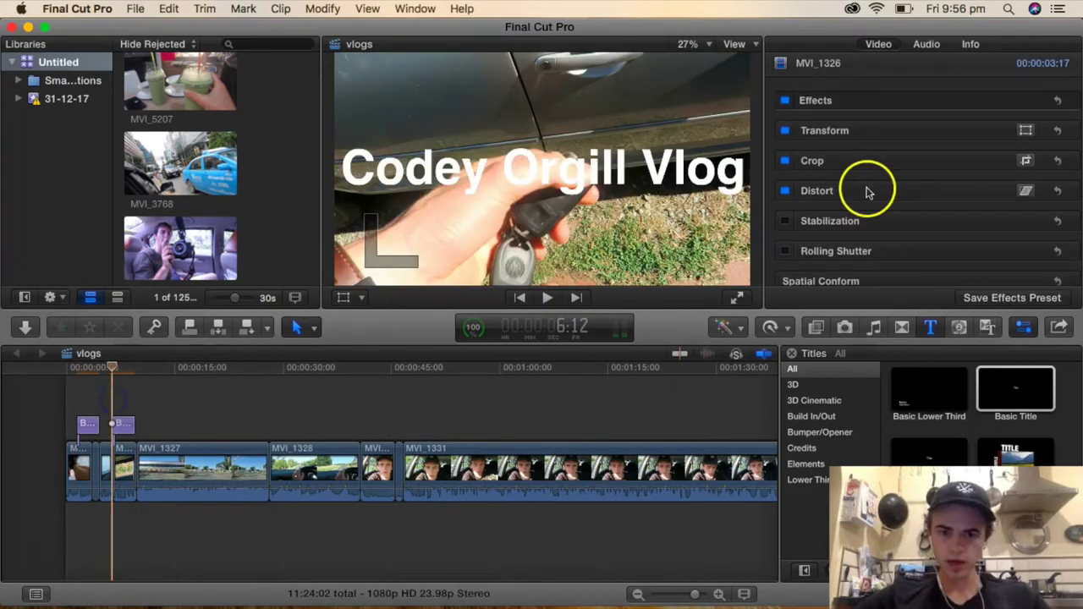
- Replace the text of the pasted Basic Title at about 6:12 with "VLOG 245" and increase its size to 288
{"action": "left_click", "coordinate": [874, 131]}
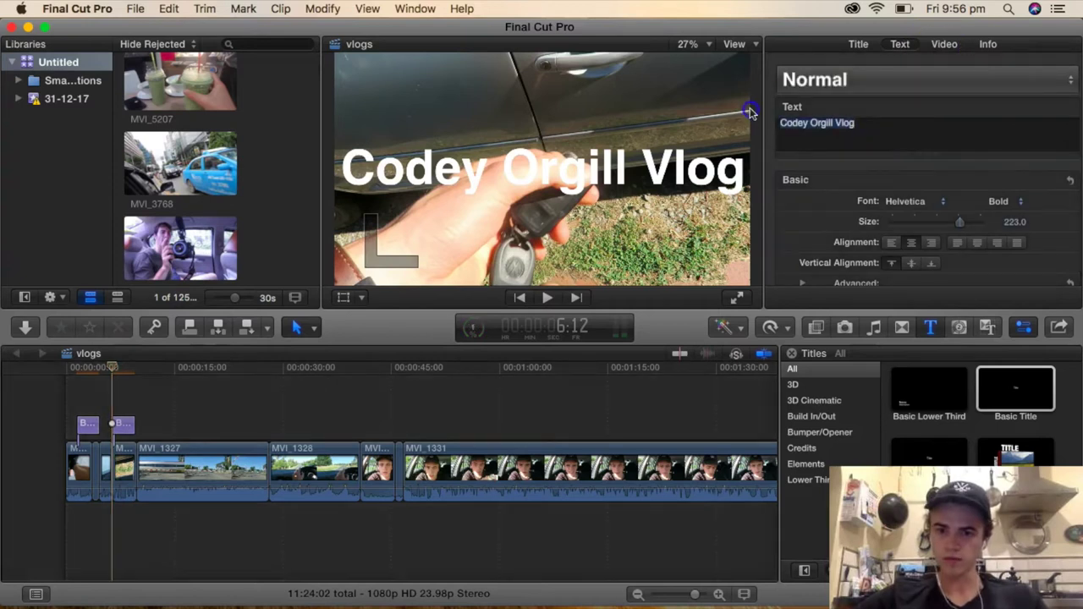
{"action": "type", "text": "VLOG"}
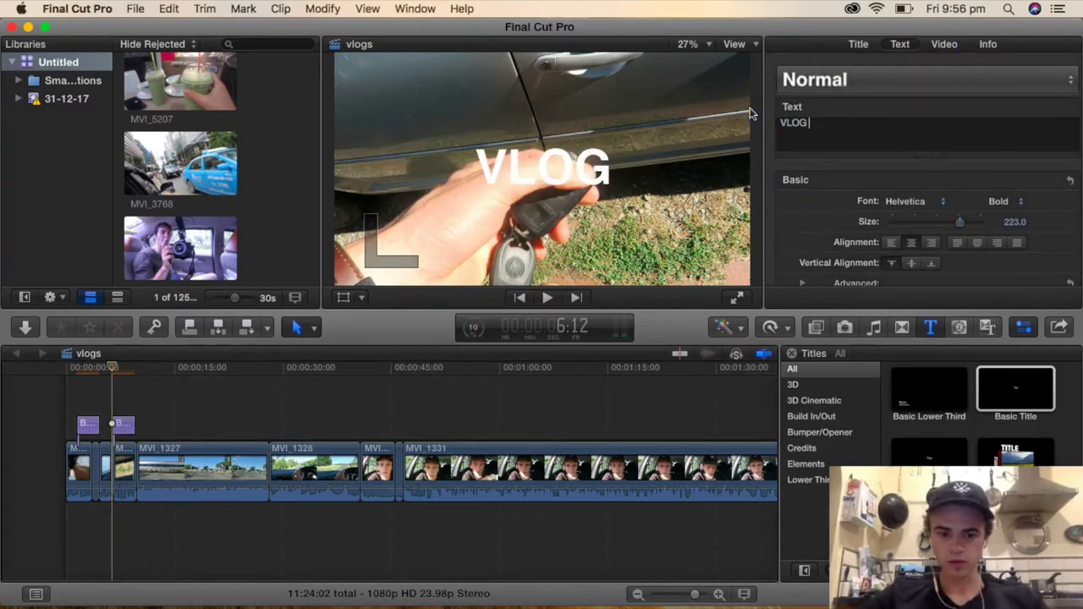
{"action": "type", "text": " 24"}
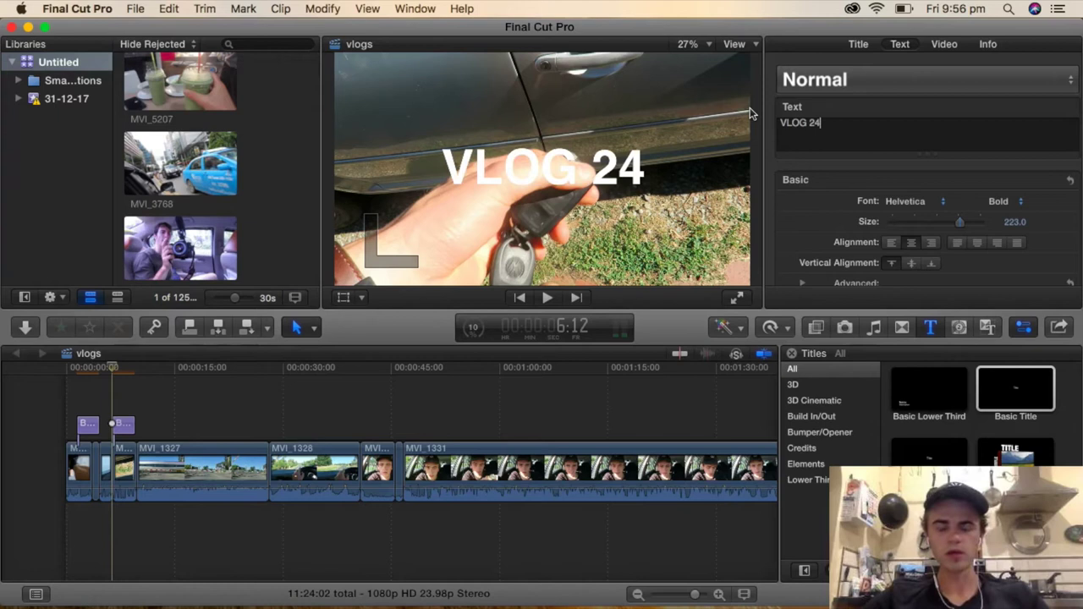
{"action": "type", "text": "6"}
{"action": "key", "text": "BackSpace"}
{"action": "type", "text": "5"}
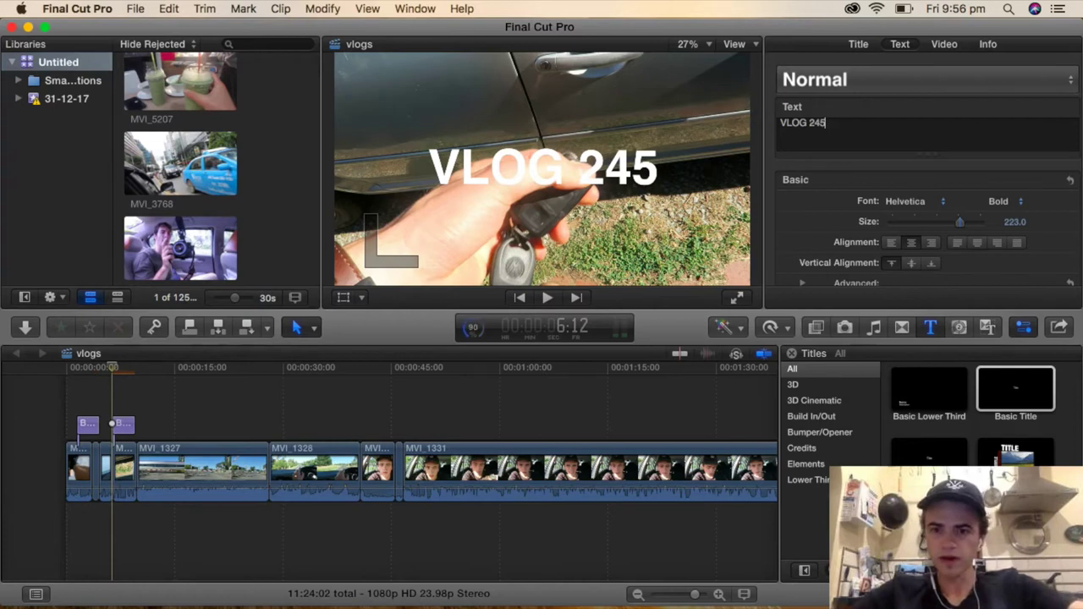
{"action": "left_click_drag", "start_coordinate": [959, 225], "coordinate": [1001, 227]}
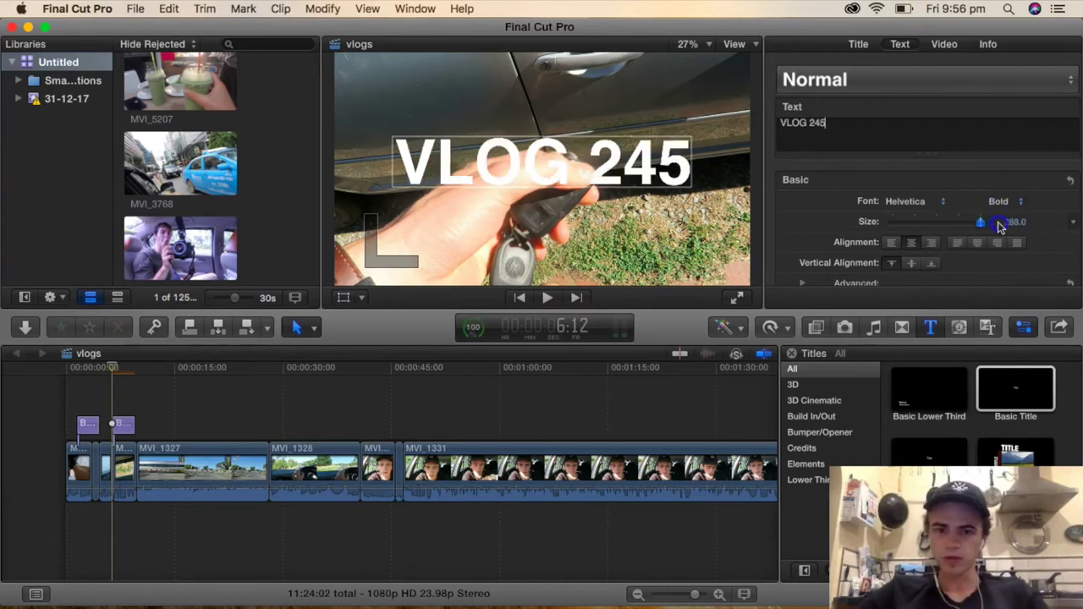
{"action": "left_click", "coordinate": [549, 135]}
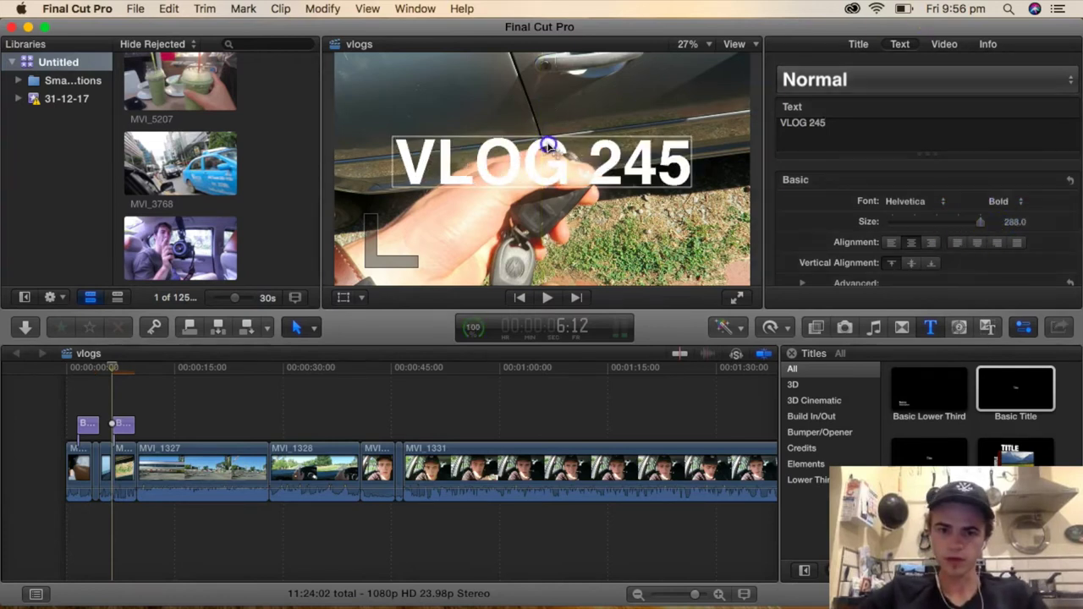
- Select the first four clips, from MVI_1325 up to the last MVI_1326 piece, and set their volume to -11 dB
{"action": "left_click", "coordinate": [67, 400]}
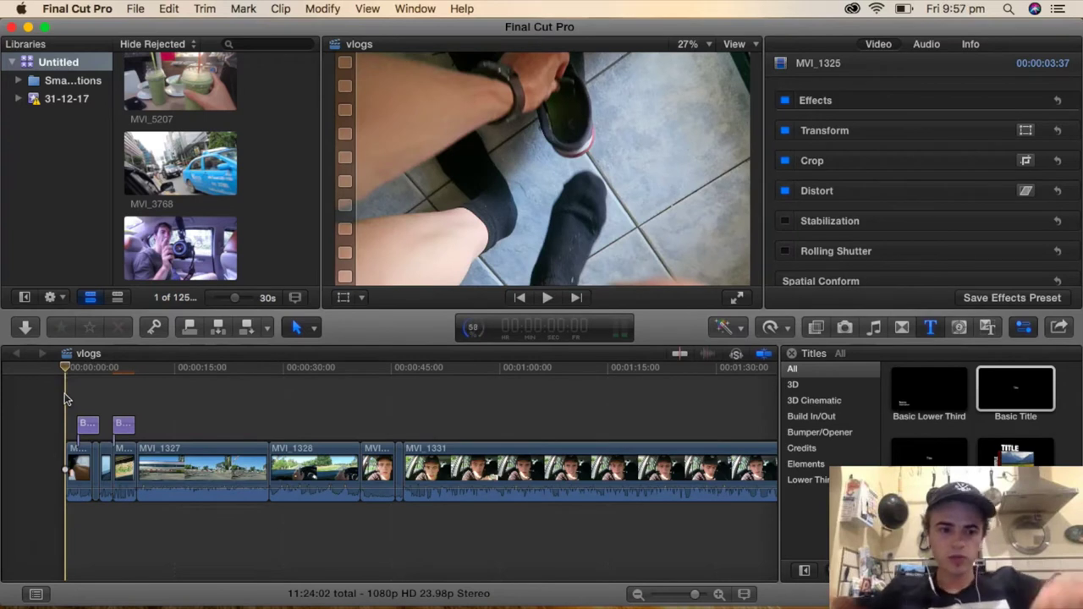
{"action": "left_click_drag", "start_coordinate": [78, 518], "coordinate": [121, 484]}
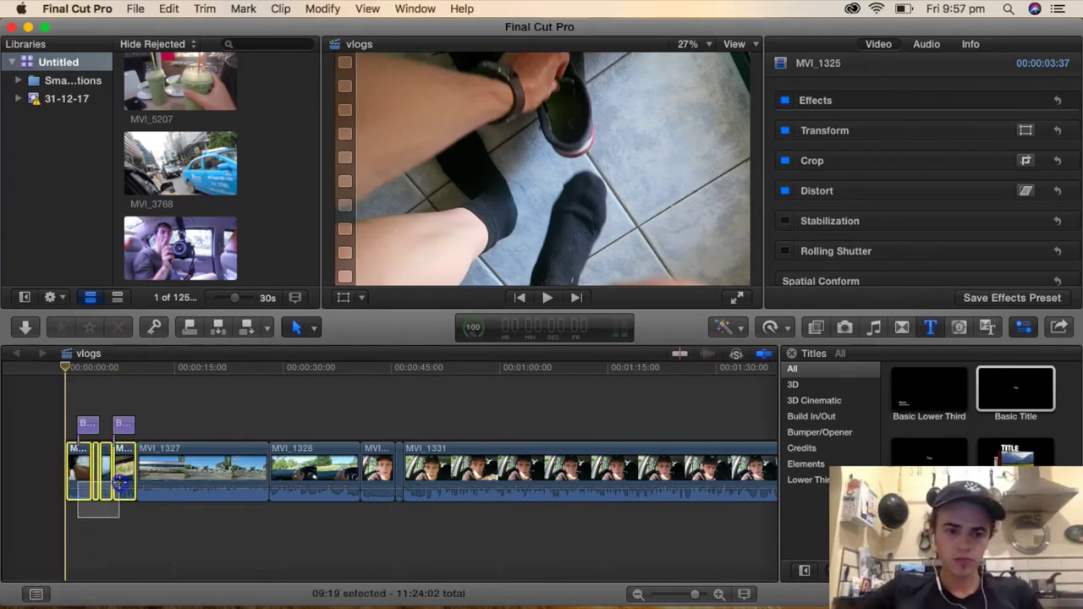
{"action": "left_click", "coordinate": [926, 44]}
{"action": "left_click_drag", "start_coordinate": [928, 153], "coordinate": [944, 153]}
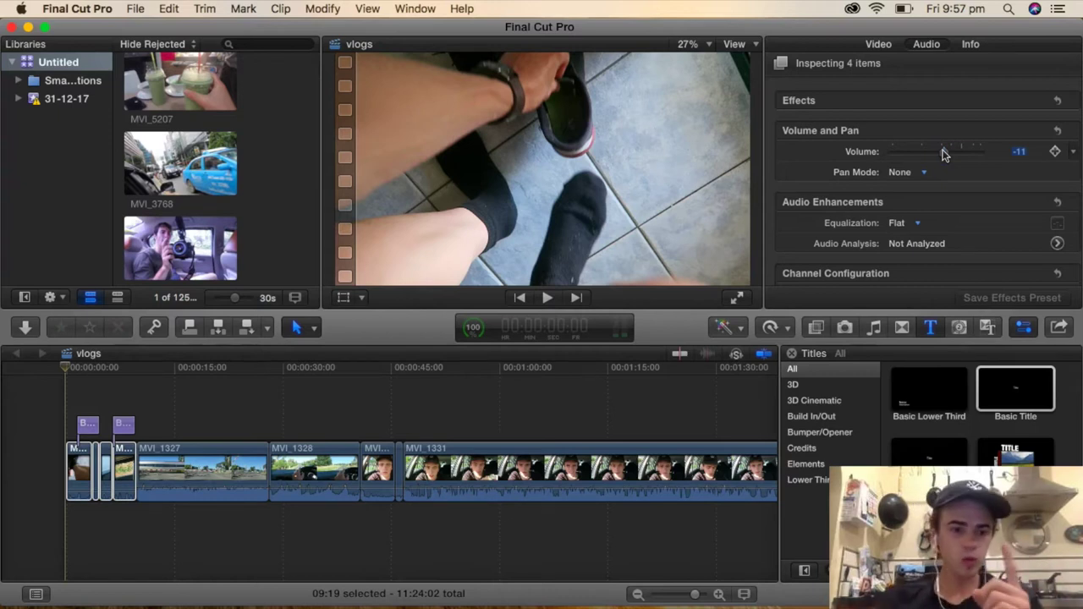
- Check the audio volume of MVI_1327 and play back the opening section from the start of the timeline
{"action": "left_click", "coordinate": [53, 403]}
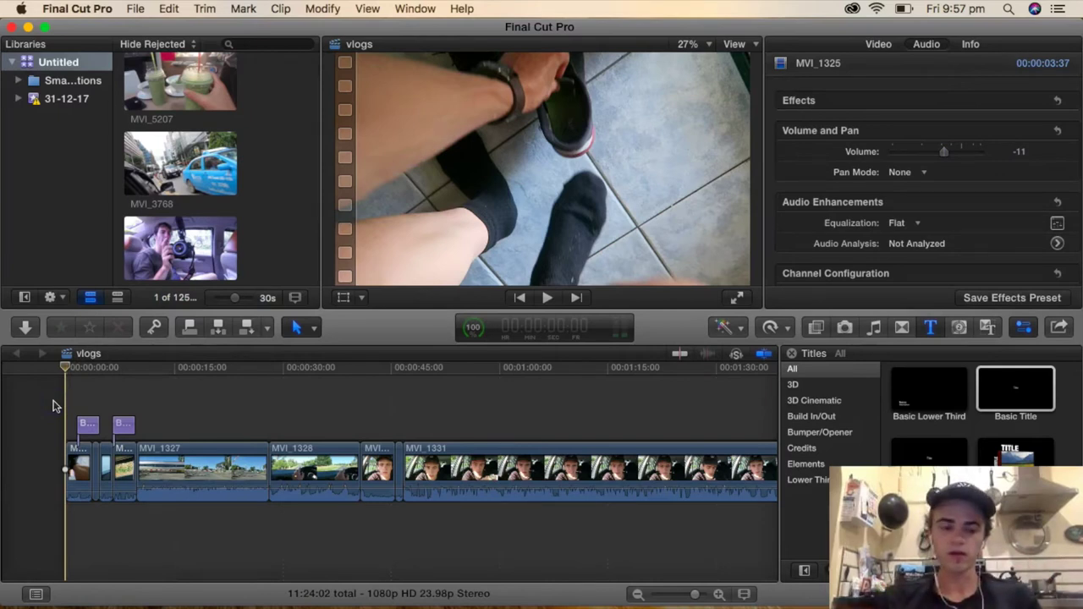
{"action": "left_click", "coordinate": [136, 427]}
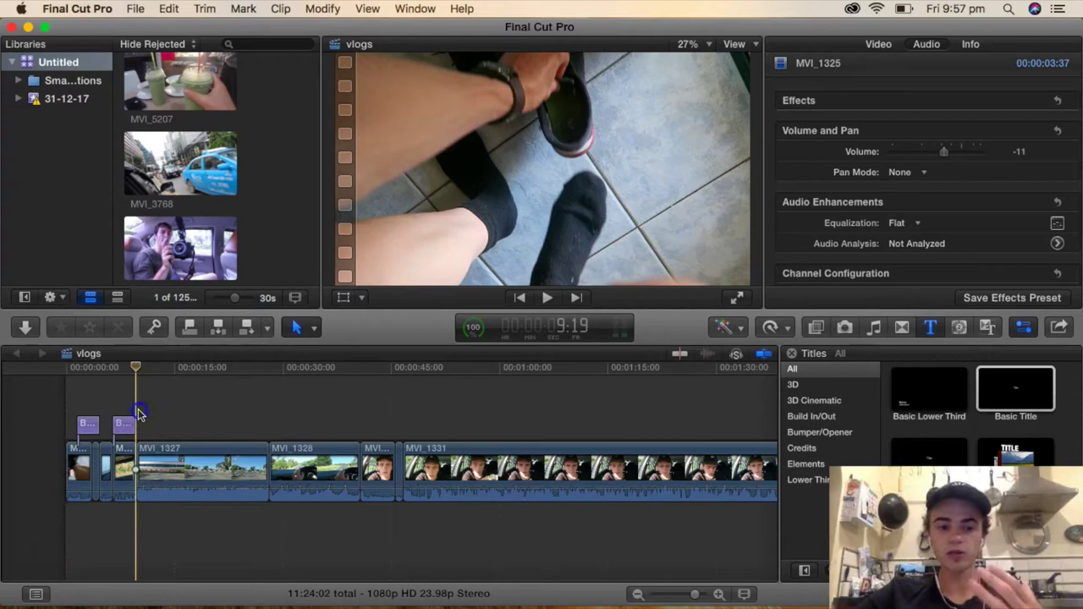
{"action": "left_click", "coordinate": [133, 508]}
{"action": "left_click", "coordinate": [179, 468]}
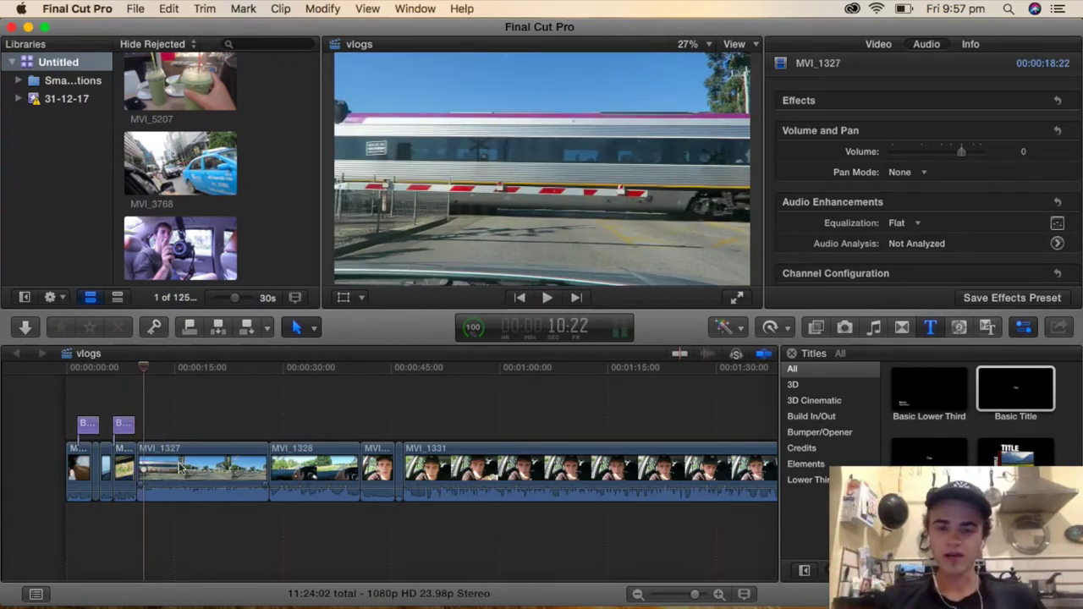
{"action": "left_click", "coordinate": [190, 551]}
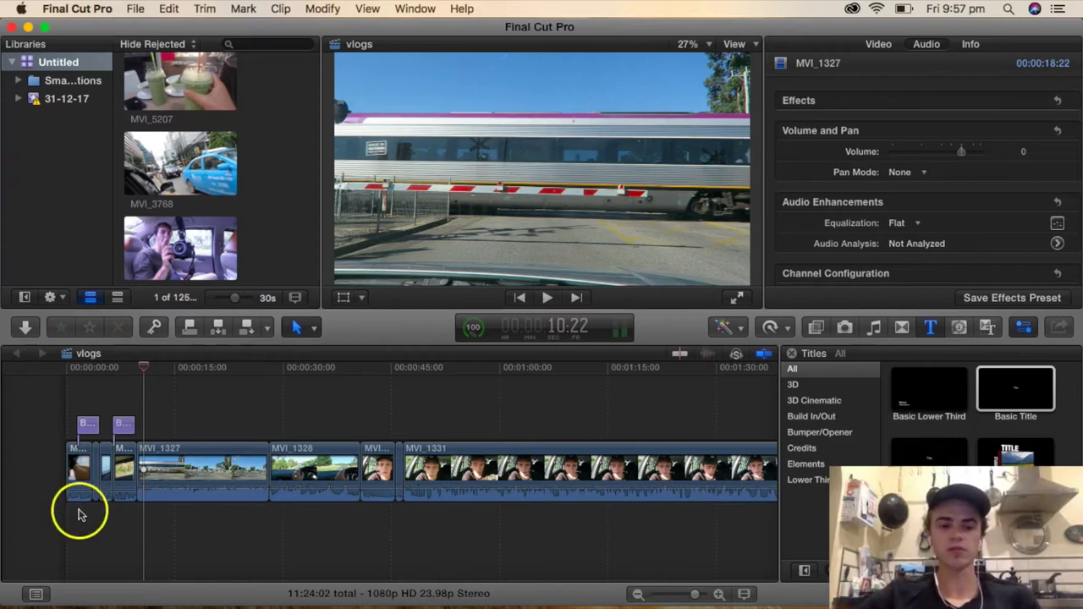
{"action": "left_click_drag", "start_coordinate": [77, 512], "coordinate": [77, 511]}
{"action": "left_click", "coordinate": [60, 404]}
{"action": "left_click", "coordinate": [547, 297]}
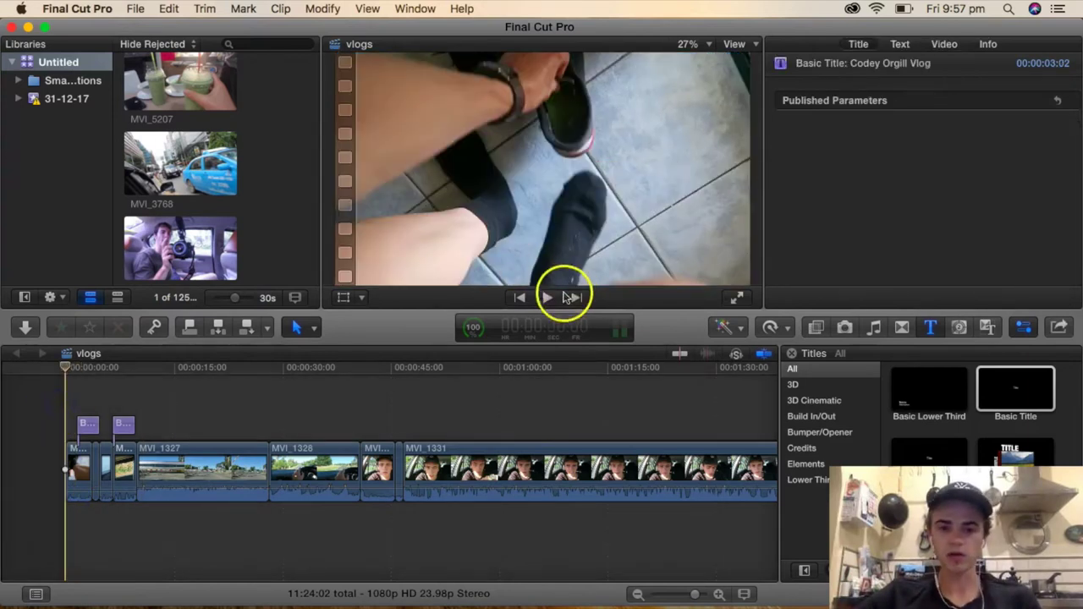
{"action": "left_click", "coordinate": [549, 298]}
{"action": "left_click_drag", "start_coordinate": [158, 525], "coordinate": [108, 529]}
{"action": "left_click", "coordinate": [58, 423]}
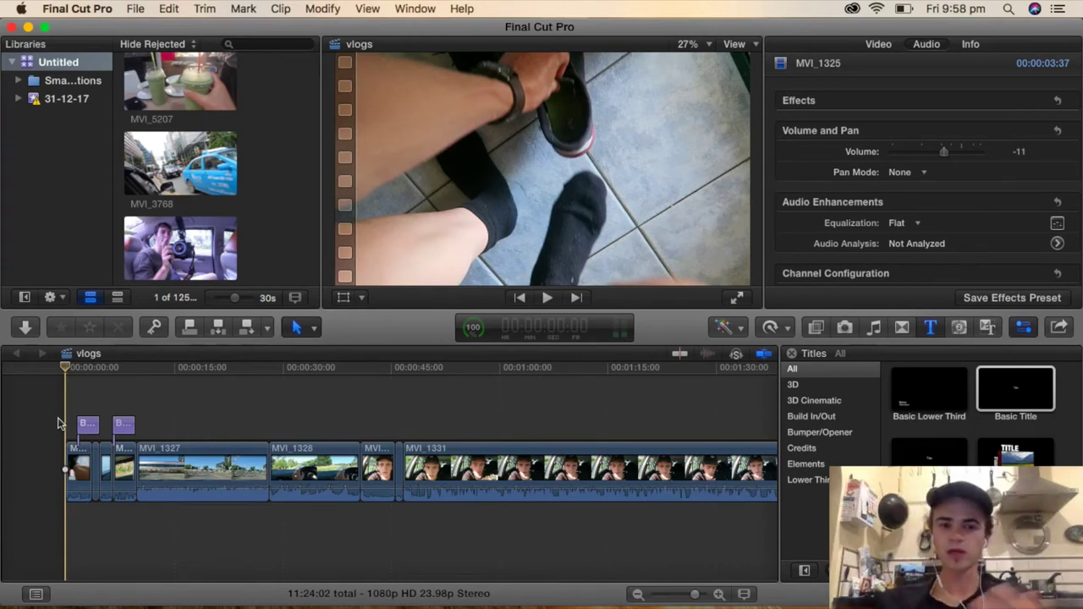
- Switch to Chrome, open YouTube in the empty browser tab and search it for "chill tunes"
{"action": "mouse_move", "coordinate": [89, 600]}
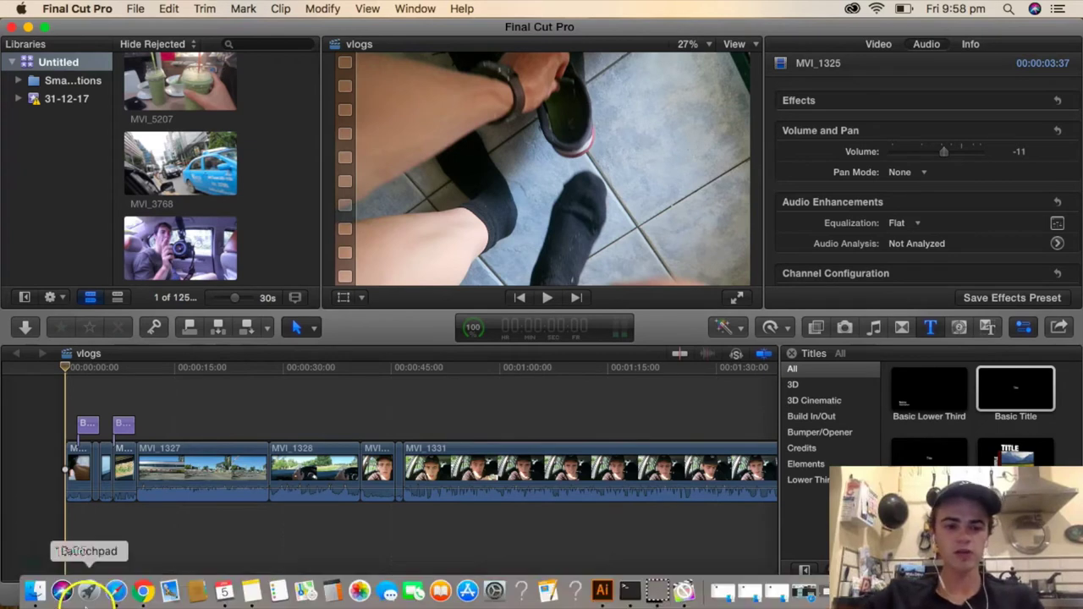
{"action": "left_click", "coordinate": [138, 592]}
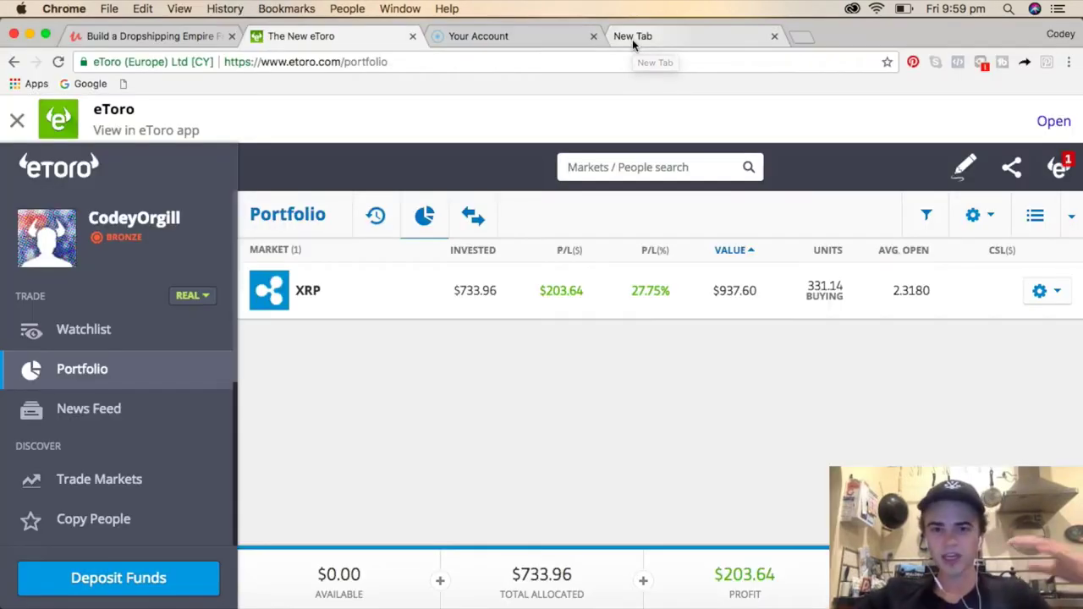
{"action": "left_click", "coordinate": [633, 38]}
{"action": "left_click", "coordinate": [411, 331]}
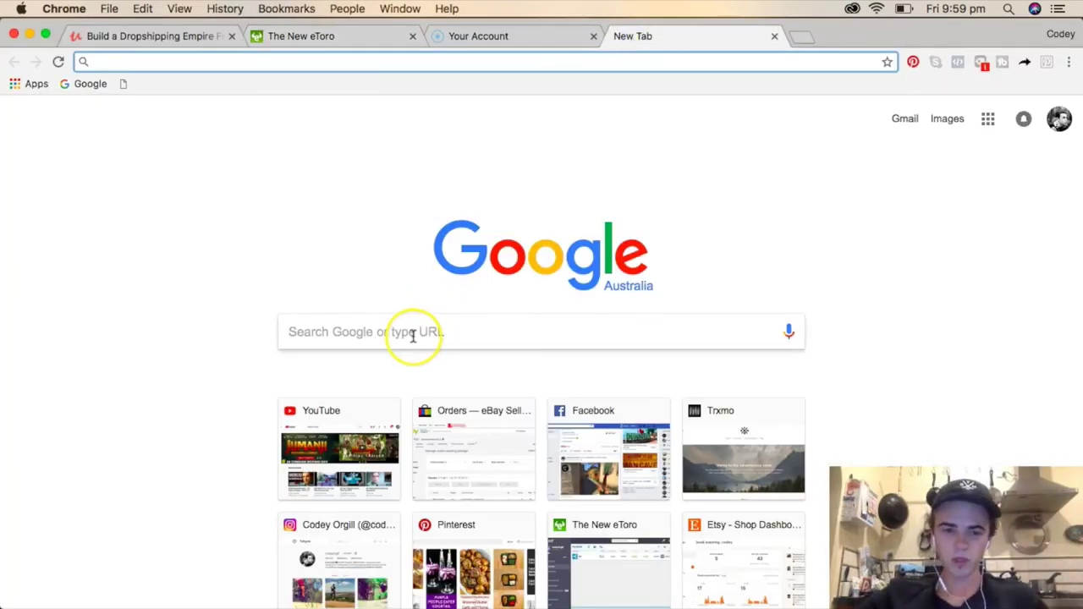
{"action": "left_click", "coordinate": [350, 457]}
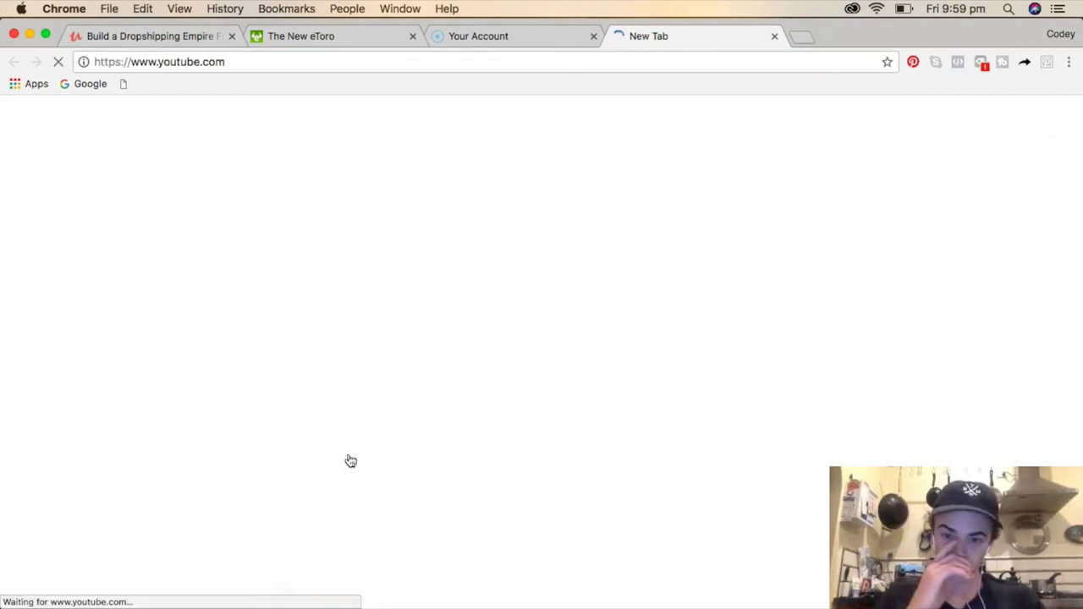
{"action": "left_click", "coordinate": [251, 164]}
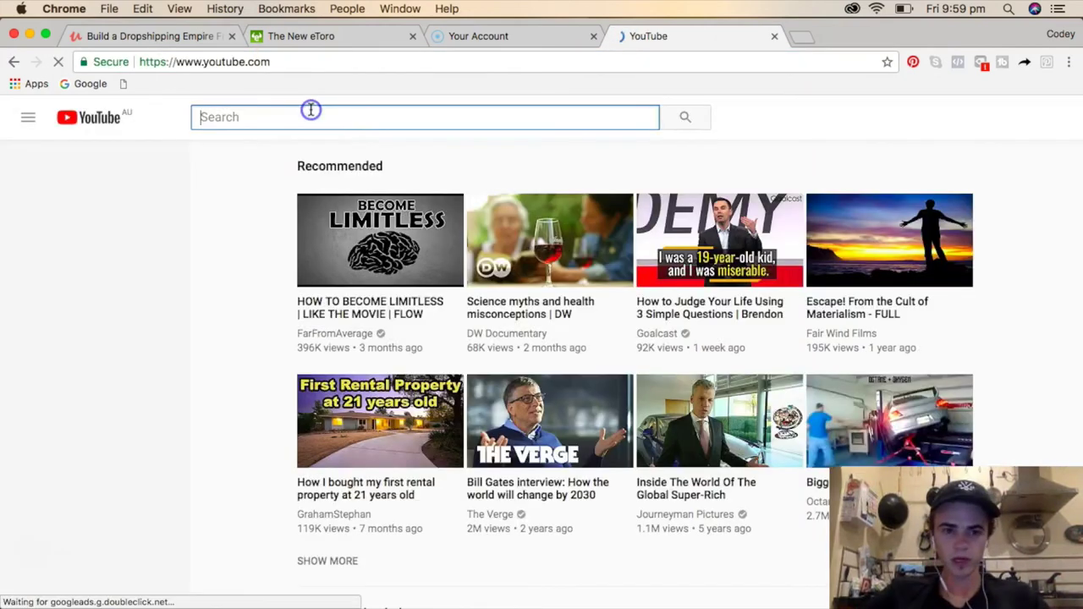
{"action": "left_click", "coordinate": [310, 110]}
{"action": "type", "text": "chill tunes"}
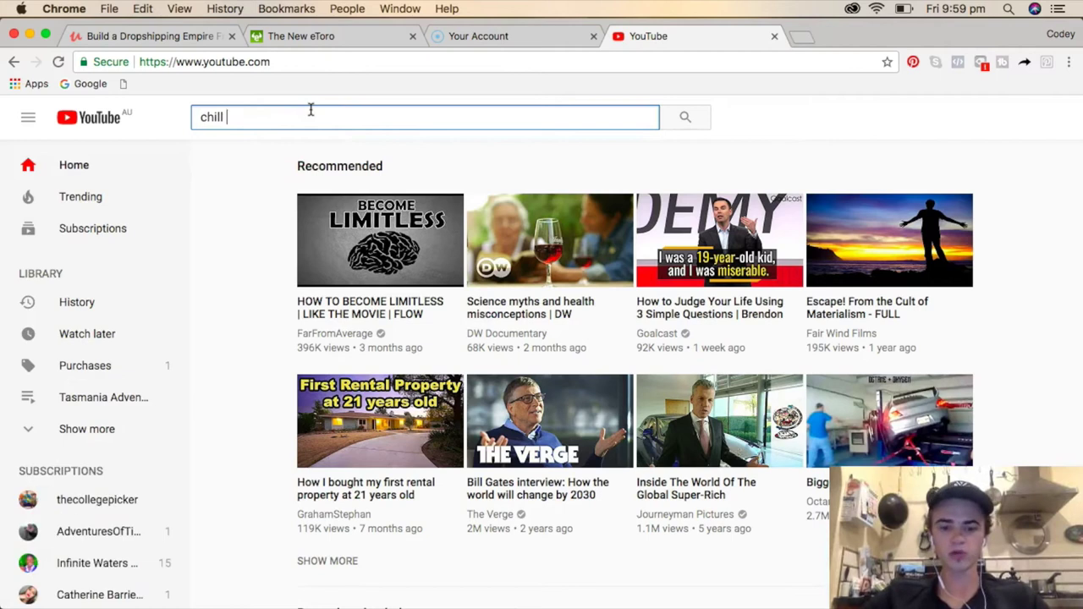
{"action": "key", "text": "Return"}
{"action": "left_click", "coordinate": [251, 286]}
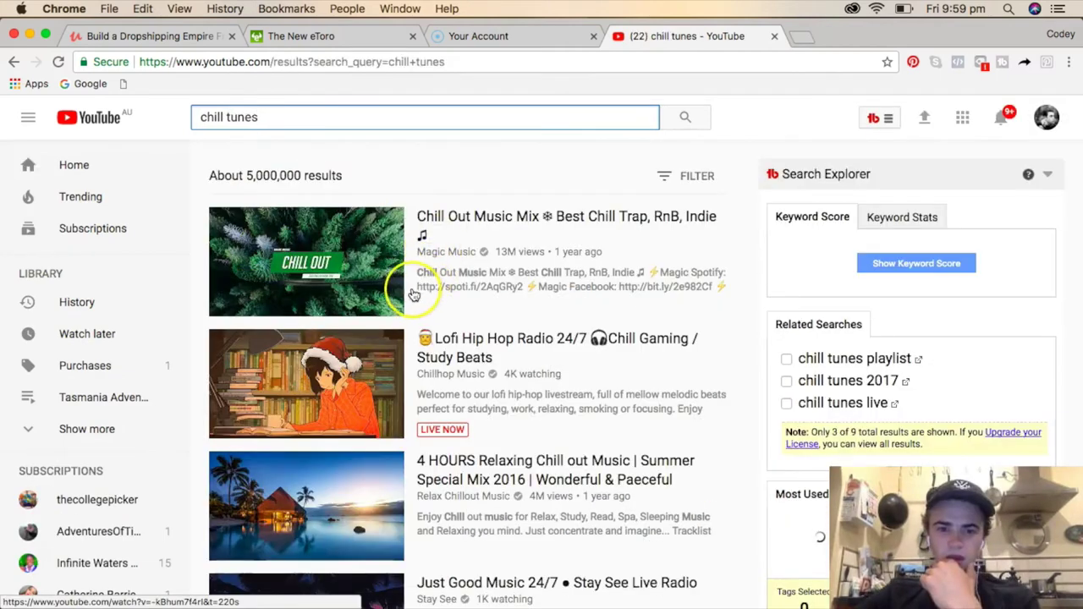
- Open the search result "Chill Study Beats 2 • Instrumental & Jazz Hip Hop Music [2016]" and pause the video
{"action": "mouse_move", "coordinate": [377, 254]}
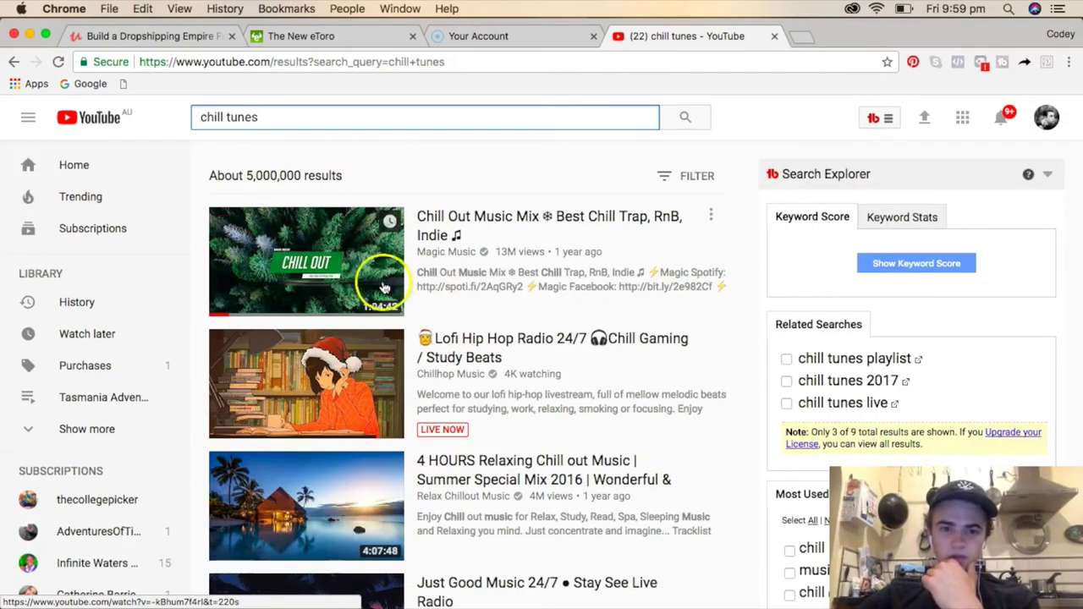
{"action": "scroll", "coordinate": [376, 287], "scroll_direction": "down", "scroll_amount": 5}
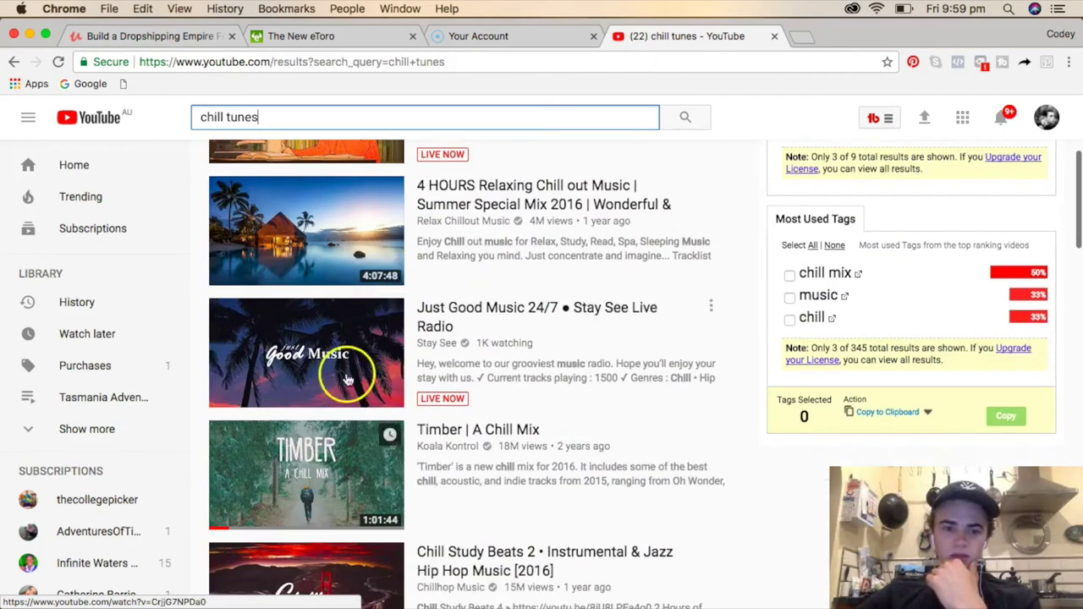
{"action": "mouse_move", "coordinate": [363, 516]}
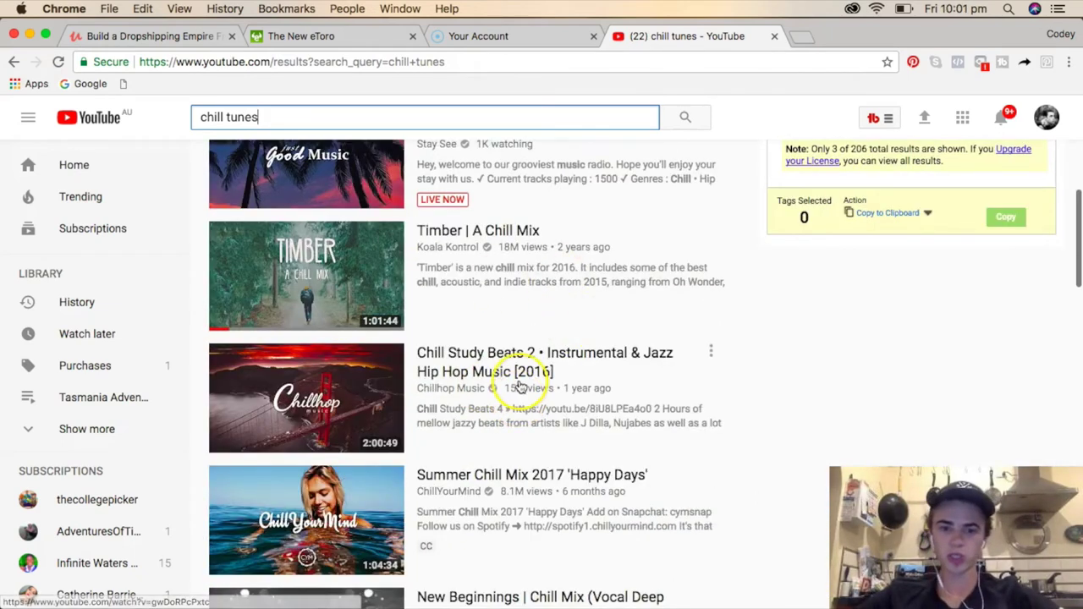
{"action": "left_click", "coordinate": [525, 375]}
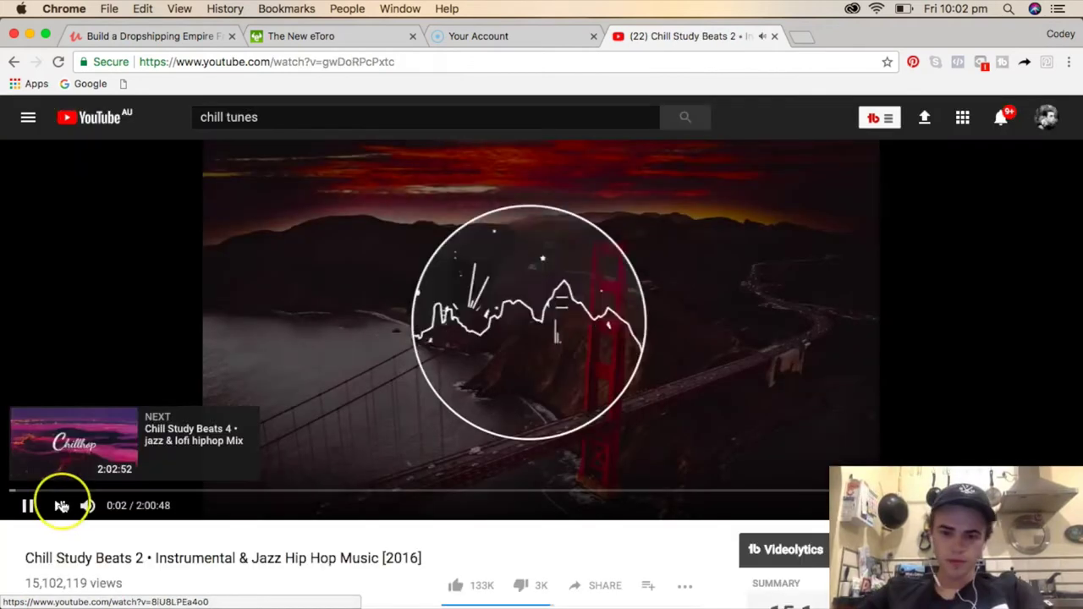
{"action": "left_click", "coordinate": [30, 505]}
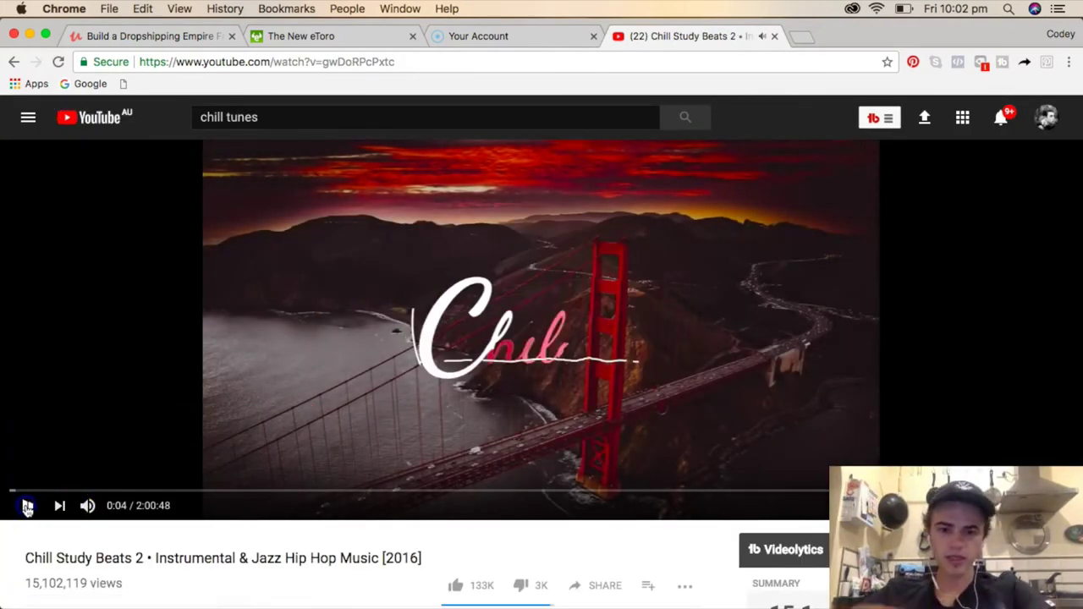
- Insert "ss" before "youtube" in the video's web address and load the resulting download page
{"action": "left_click", "coordinate": [209, 61]}
{"action": "left_click", "coordinate": [203, 62]}
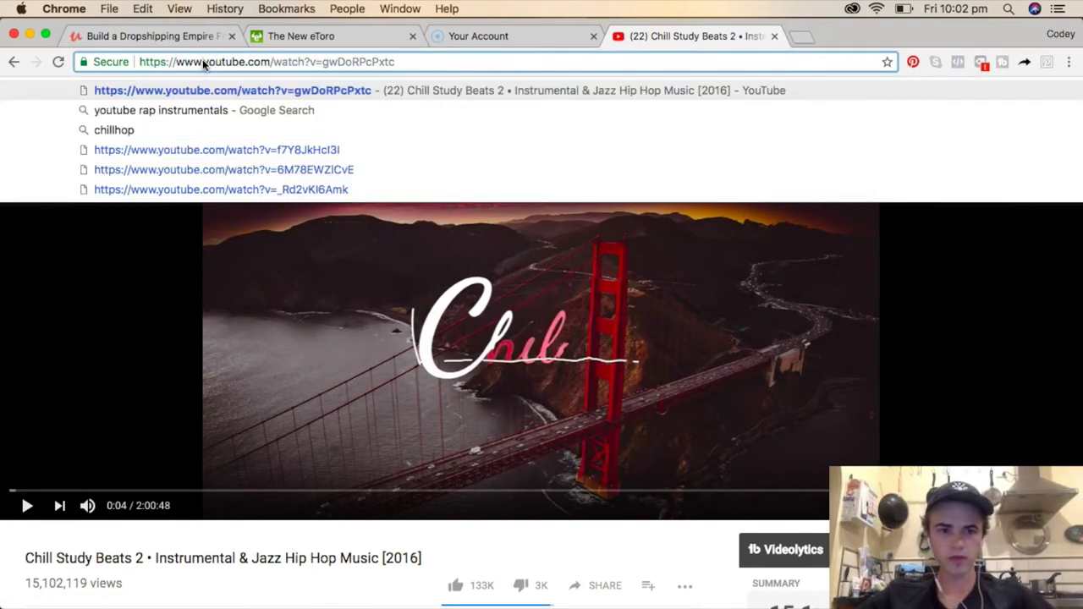
{"action": "type", "text": "ss"}
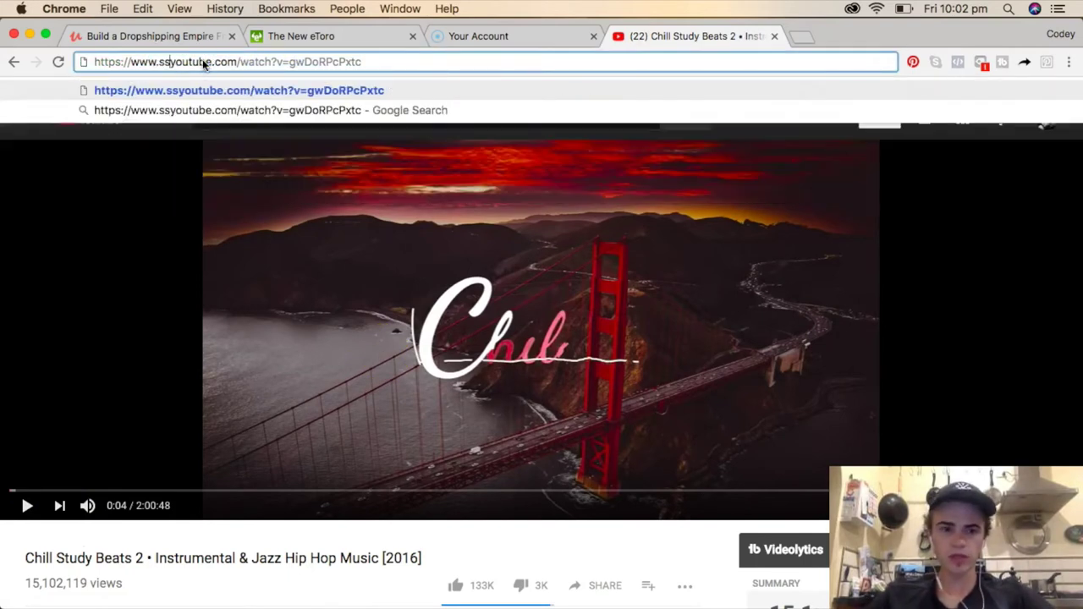
{"action": "key", "text": "Return"}
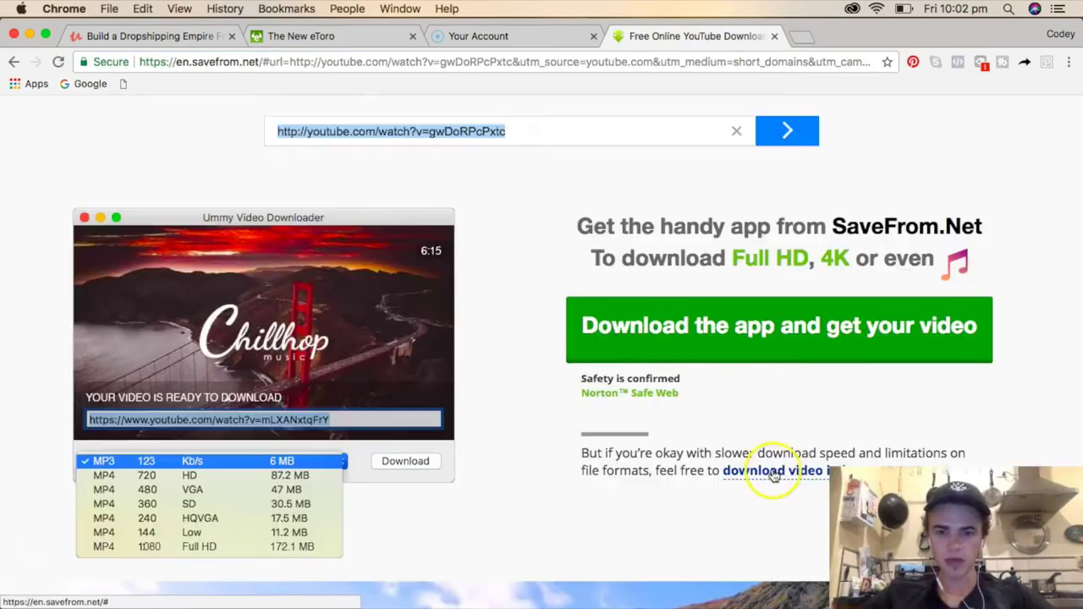
- Download the Chill Study Beats 2 video in MP4 720 format and dismiss the Ummy Paid Downloader offer
{"action": "scroll", "coordinate": [779, 341], "scroll_direction": "down", "scroll_amount": 3}
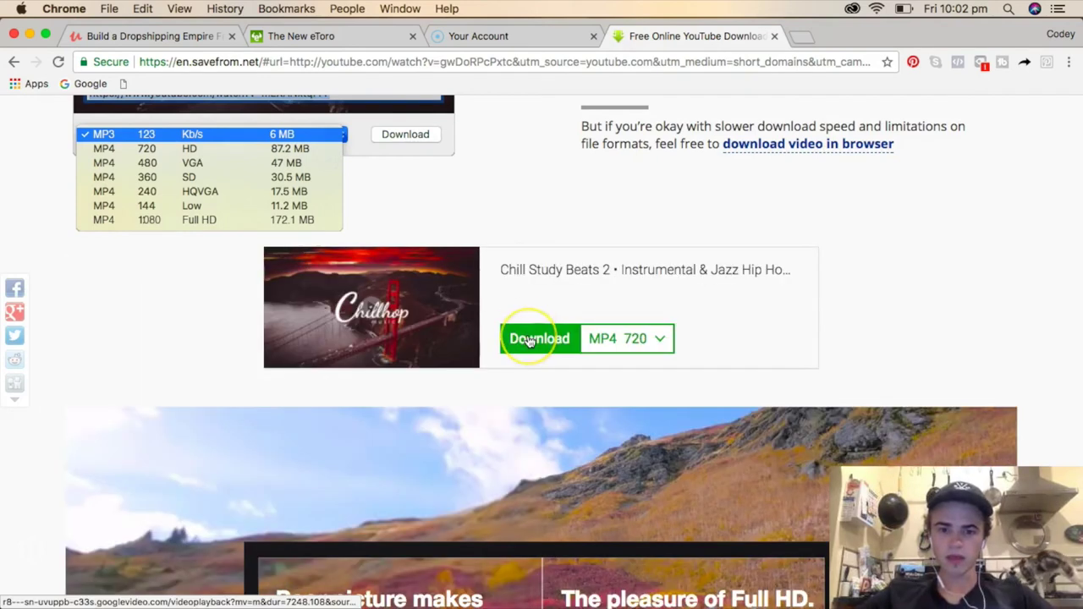
{"action": "left_click", "coordinate": [640, 338]}
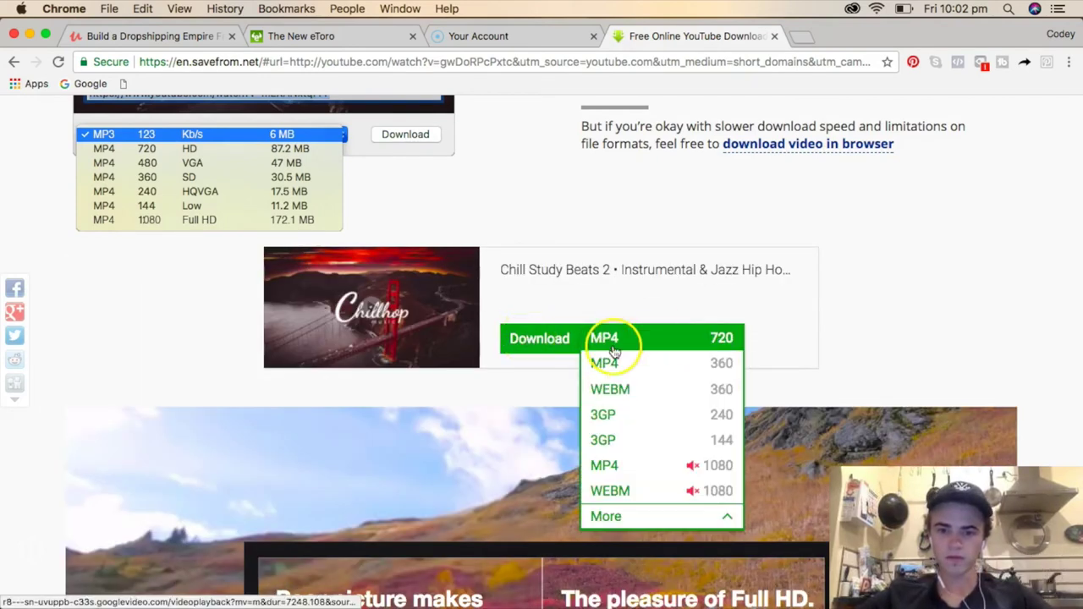
{"action": "left_click", "coordinate": [634, 344]}
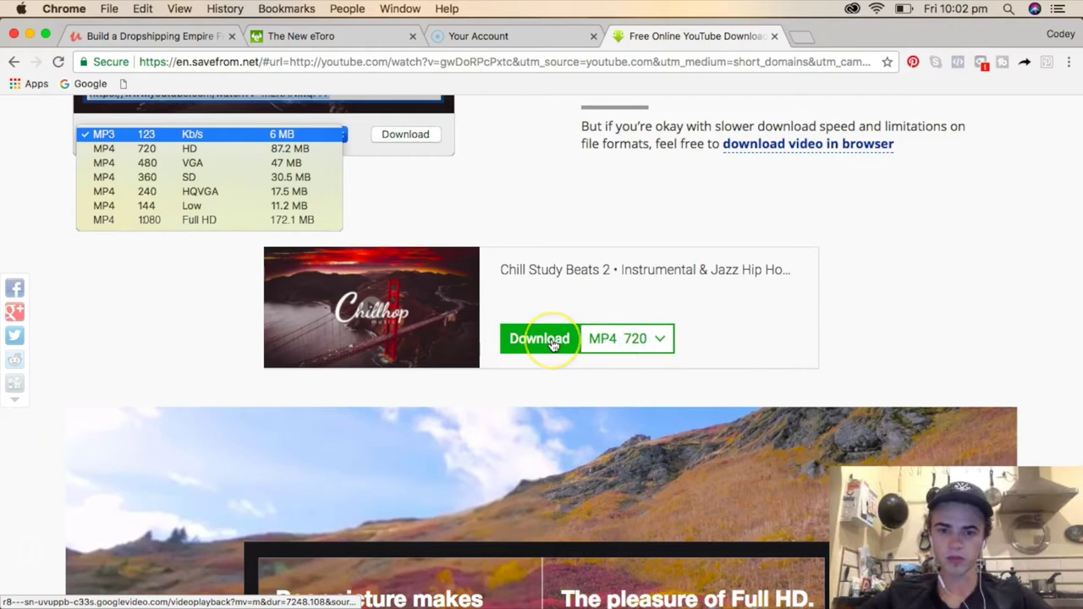
{"action": "left_click", "coordinate": [539, 339]}
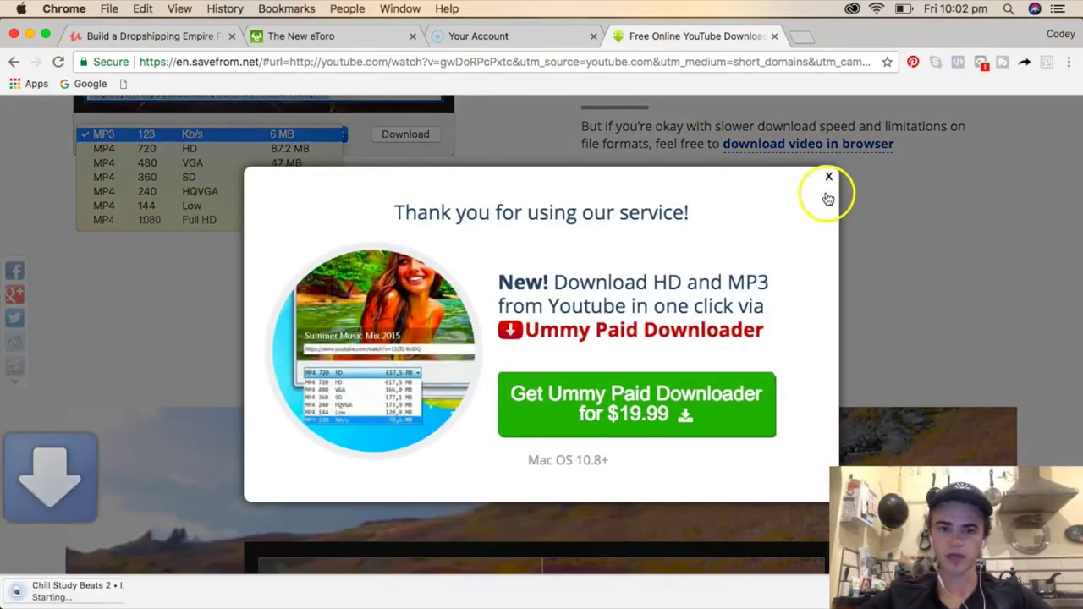
{"action": "left_click", "coordinate": [826, 176]}
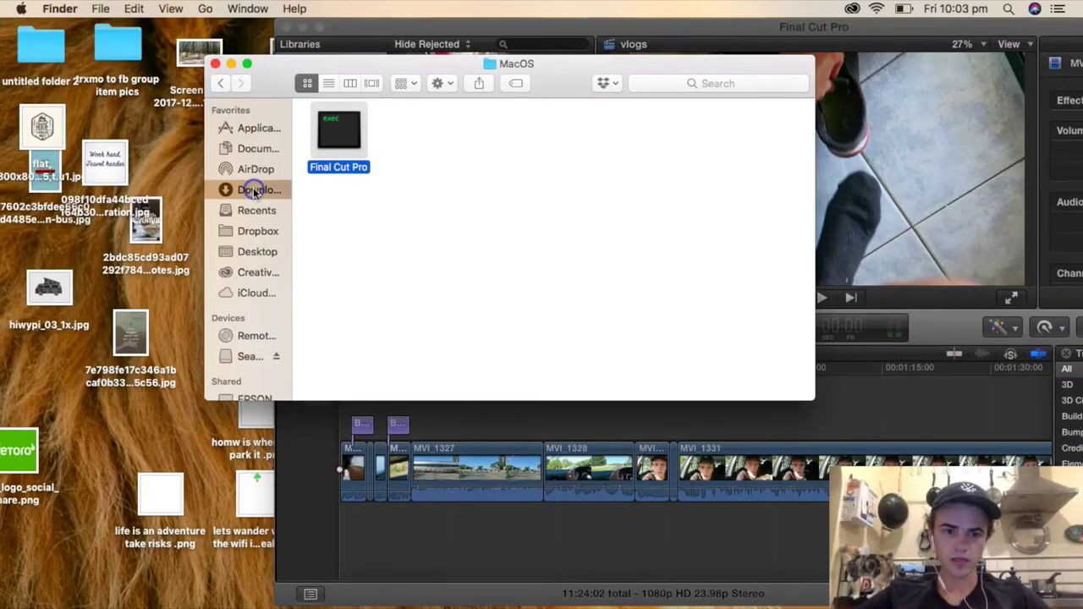
- Show the Downloads folder in Finder and bring the most recent files into view
{"action": "left_click", "coordinate": [254, 190]}
{"action": "scroll", "coordinate": [439, 218], "scroll_direction": "up", "scroll_amount": 5}
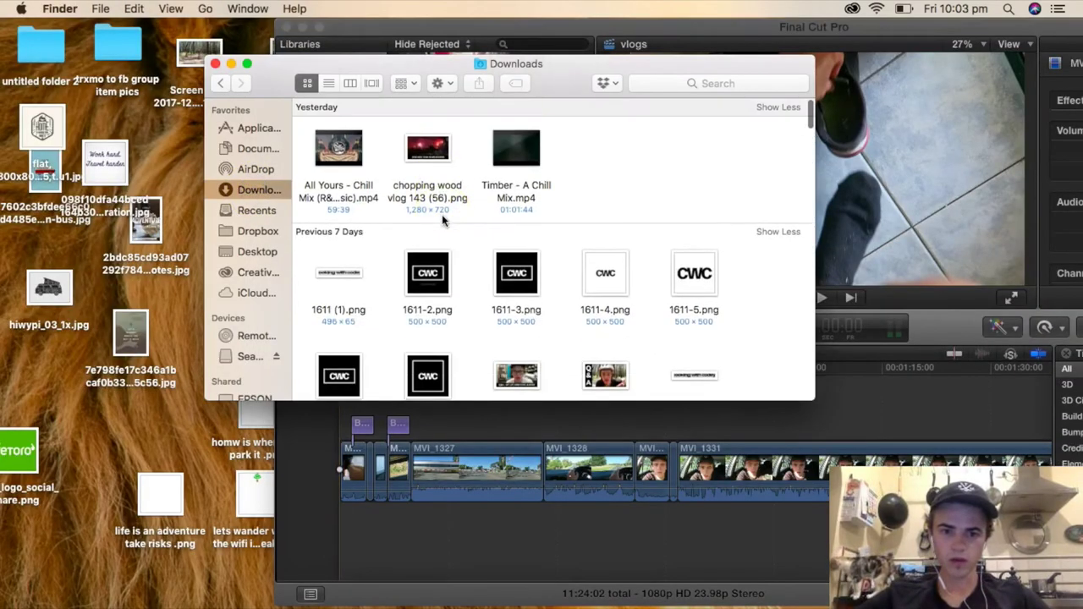
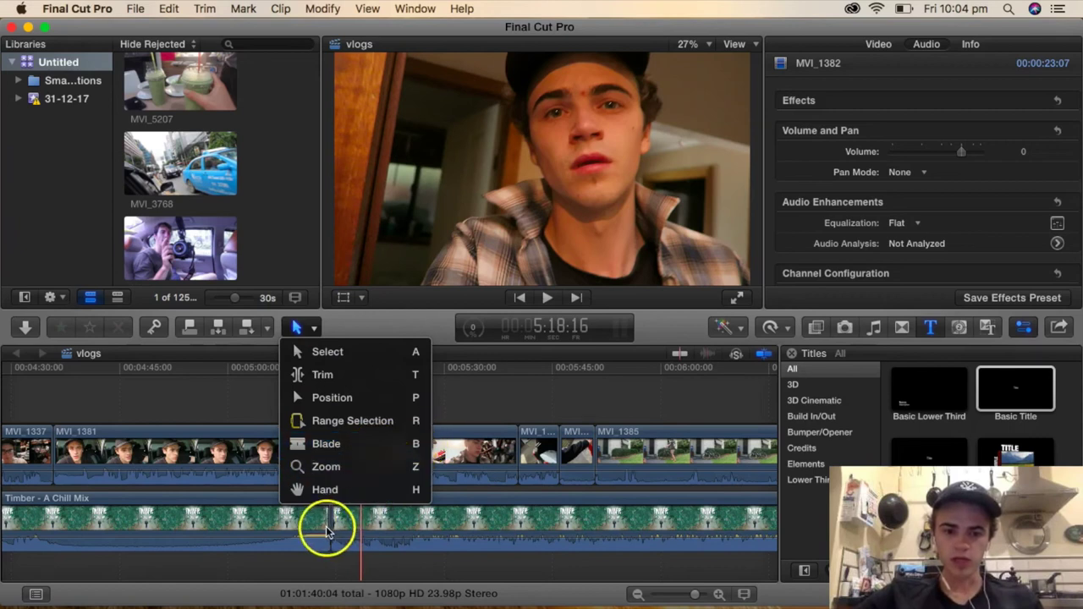
{"action": "key", "text": "Escape"}
{"action": "left_click", "coordinate": [402, 522]}
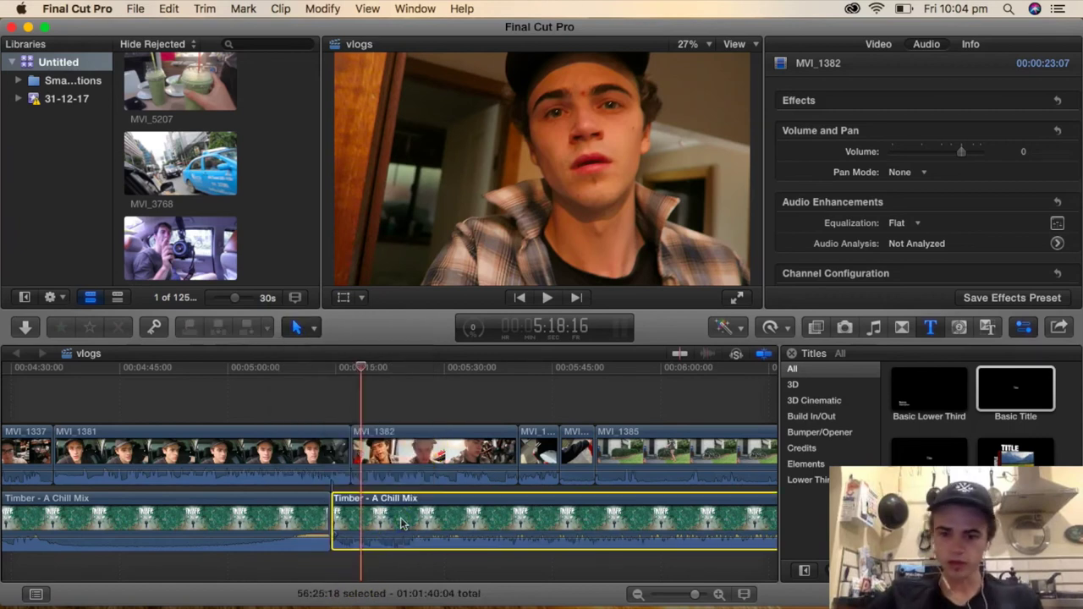
{"action": "key", "text": "Delete"}
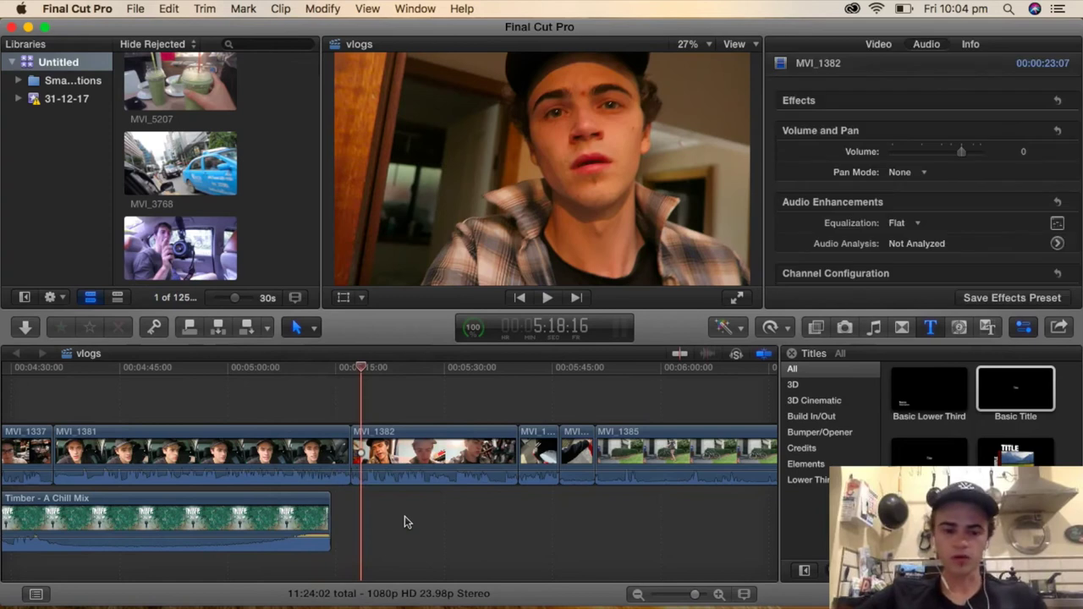
{"action": "key", "text": "ctrl+z"}
- Delete the Timber - A Chill Mix part before the cut and move the remaining music to the start of the timeline
{"action": "left_click", "coordinate": [259, 514]}
{"action": "key", "text": "Delete"}
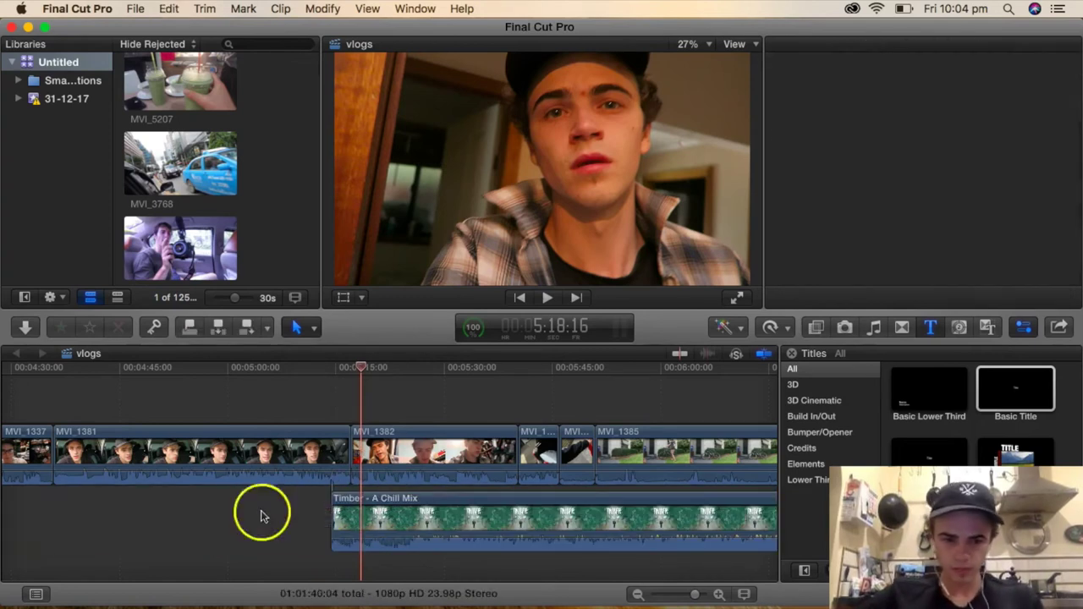
{"action": "left_click", "coordinate": [421, 514]}
{"action": "key", "text": "super+minus"}
{"action": "key", "text": "super+minus"}
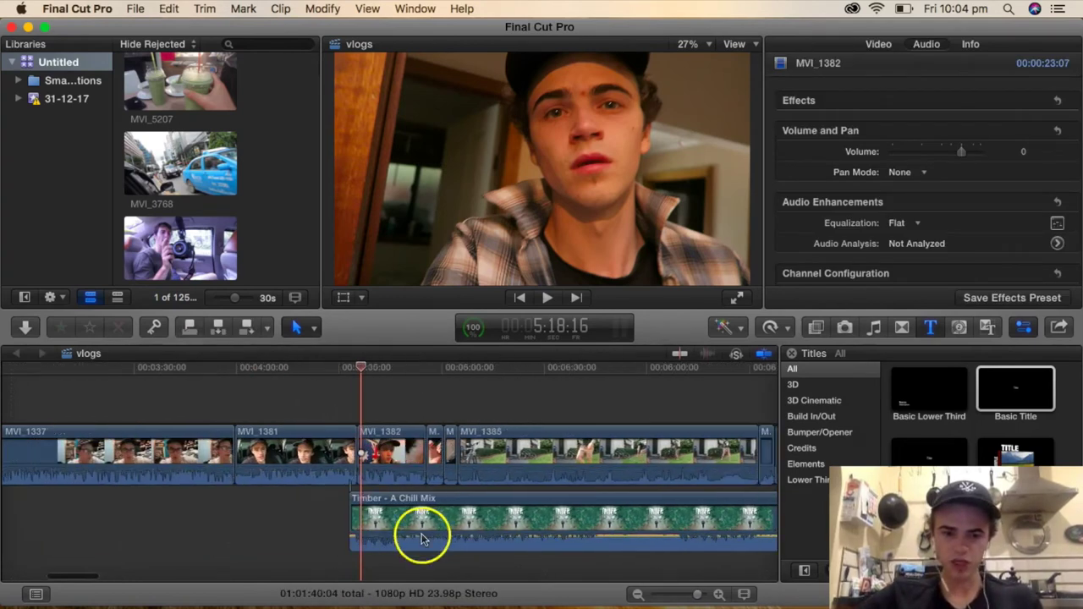
{"action": "left_click_drag", "start_coordinate": [420, 499], "coordinate": [170, 498]}
{"action": "key", "text": "super+minus"}
{"action": "left_click_drag", "start_coordinate": [587, 510], "coordinate": [33, 515]}
- Play the opening with the music from the start of the timeline and stop at the train clip
{"action": "left_click", "coordinate": [12, 428]}
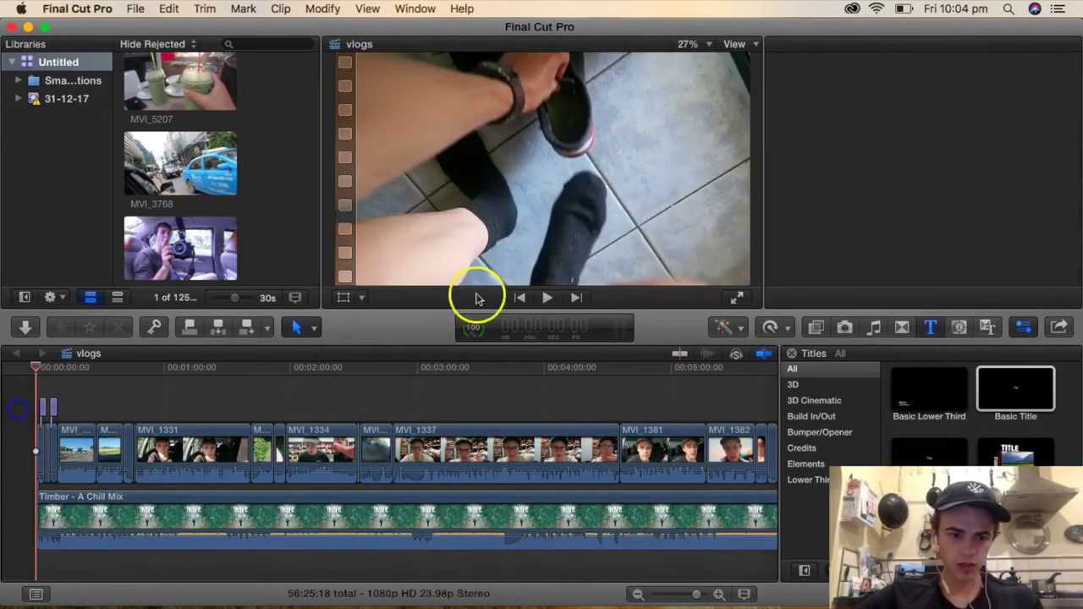
{"action": "left_click", "coordinate": [541, 298]}
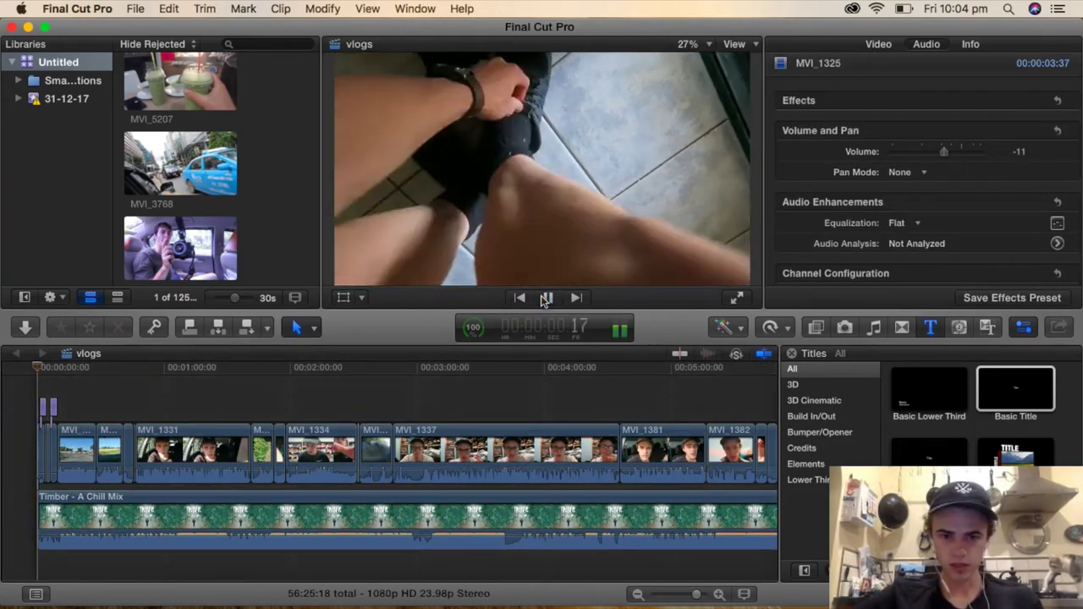
{"action": "scroll", "coordinate": [280, 446], "scroll_direction": "left", "scroll_amount": 1}
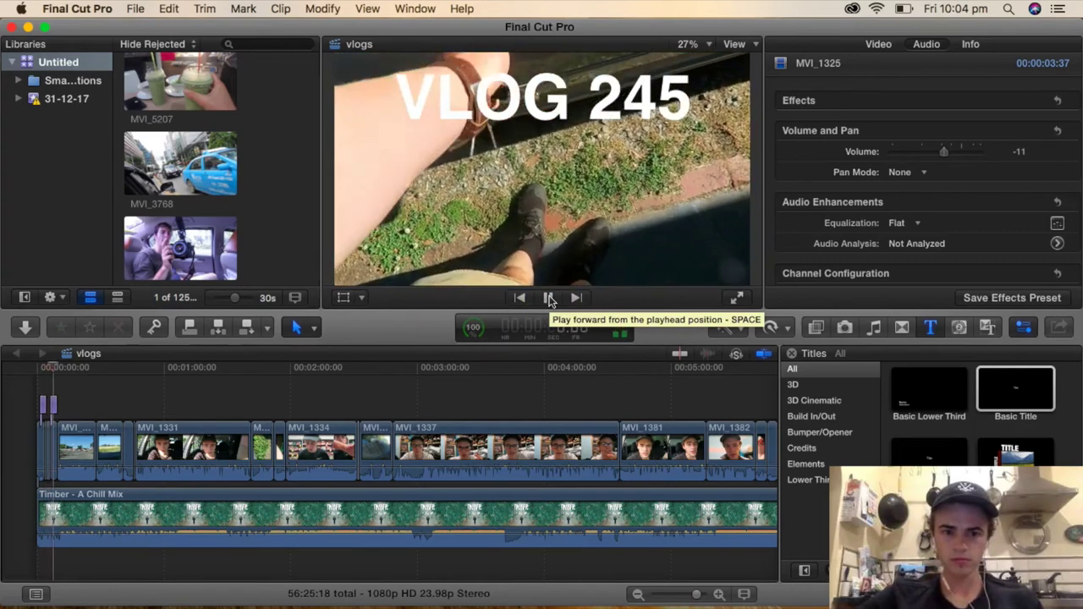
{"action": "left_click", "coordinate": [548, 299]}
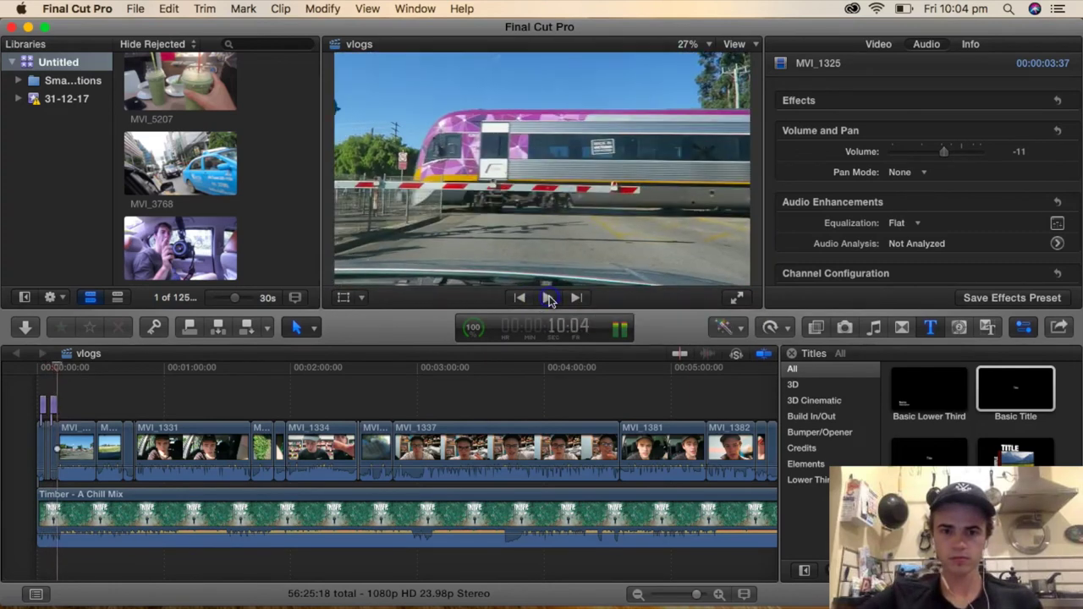
- Turn the volume of the MVI_1327 train clip all the way down to silence
{"action": "scroll", "coordinate": [130, 435], "scroll_direction": "up", "scroll_amount": 3}
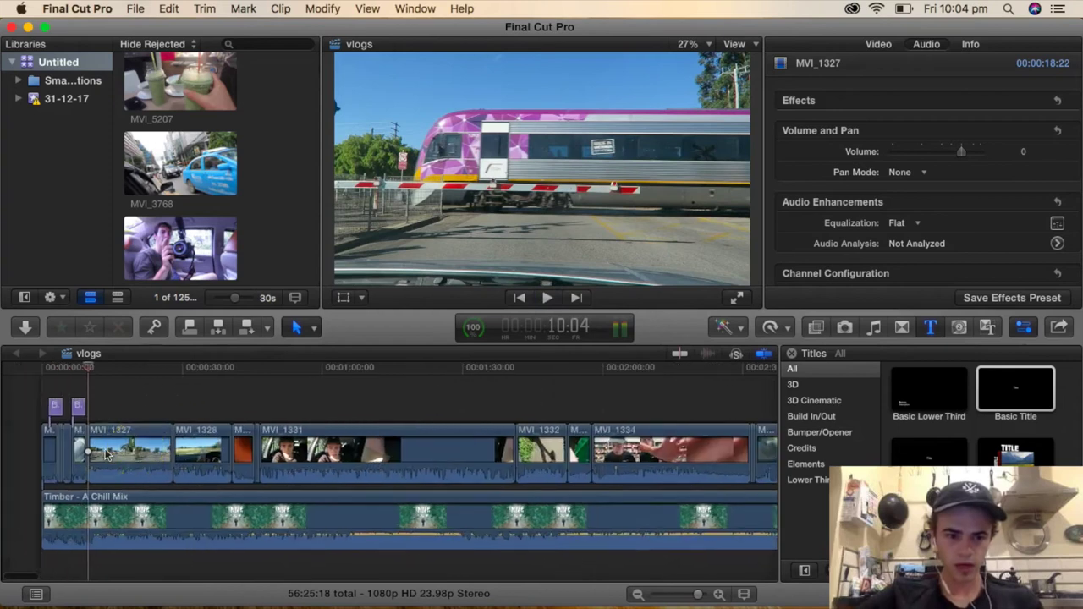
{"action": "left_click", "coordinate": [156, 436]}
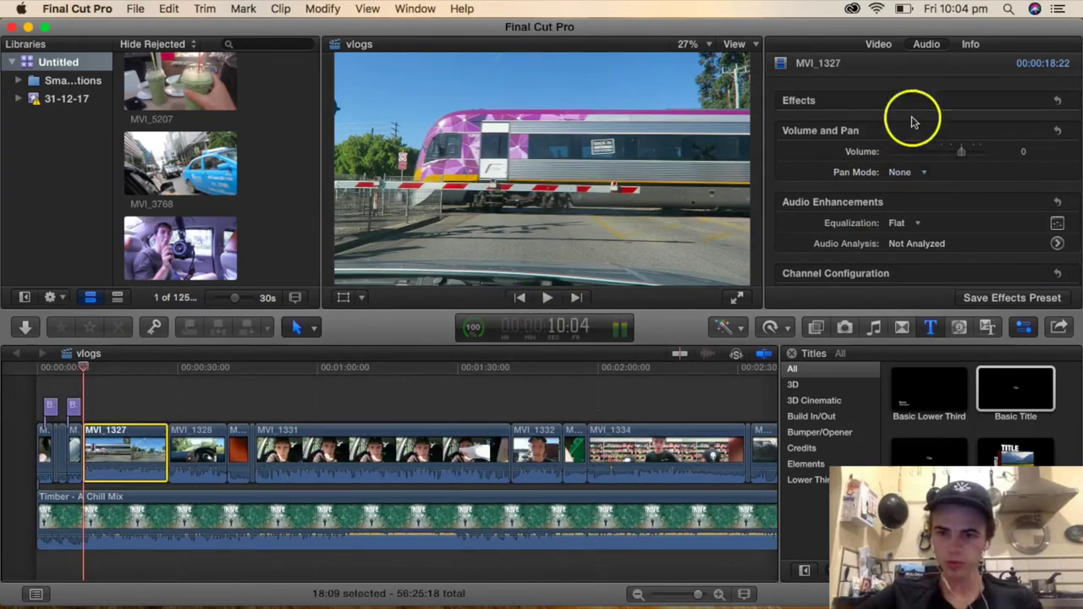
{"action": "left_click", "coordinate": [956, 159]}
{"action": "left_click_drag", "start_coordinate": [922, 159], "coordinate": [808, 158]}
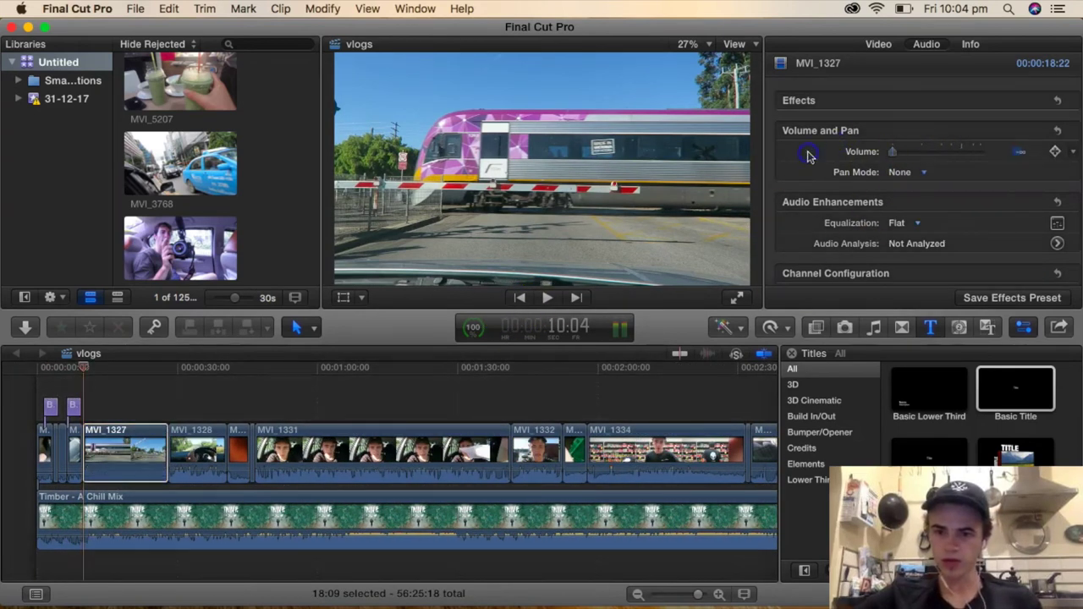
- Split MVI_1327 at two points around the passing train and speed the middle section up to 2x
{"action": "left_click", "coordinate": [546, 296]}
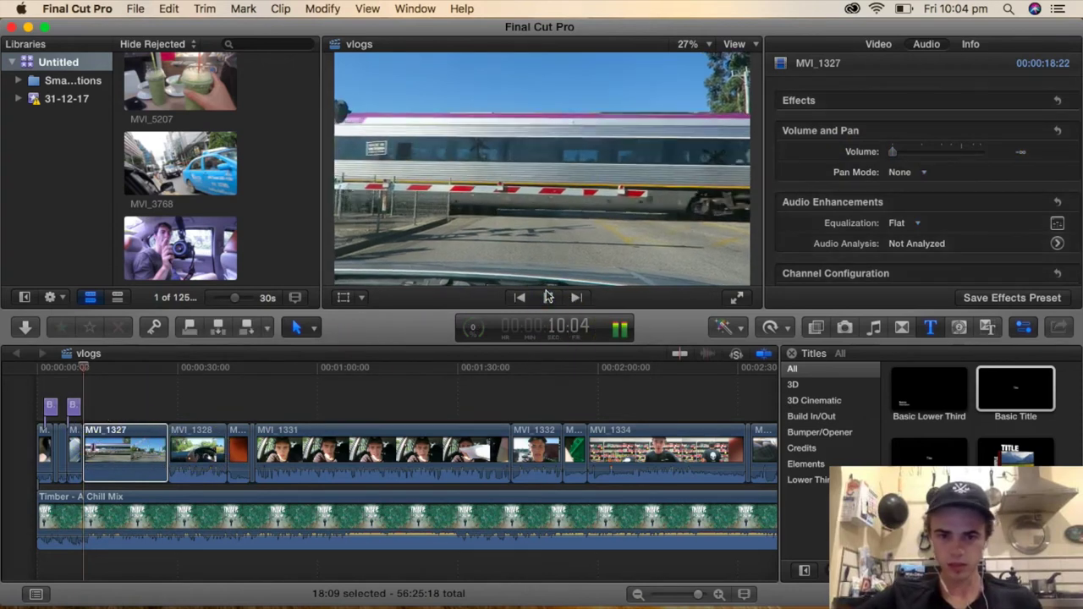
{"action": "left_click", "coordinate": [124, 453]}
{"action": "key", "text": "b"}
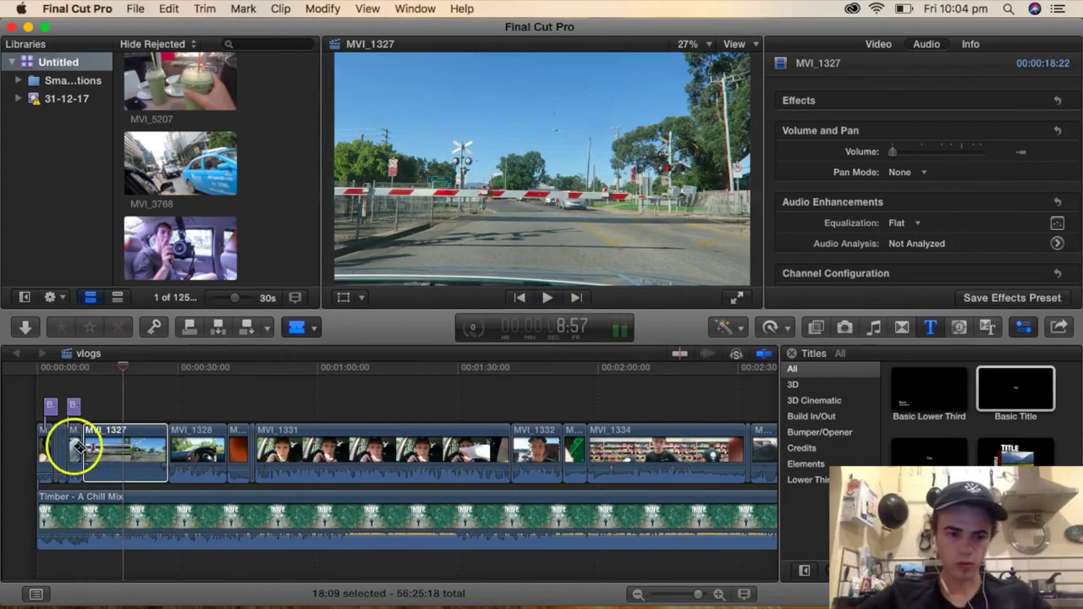
{"action": "left_click_drag", "start_coordinate": [116, 453], "coordinate": [105, 453]}
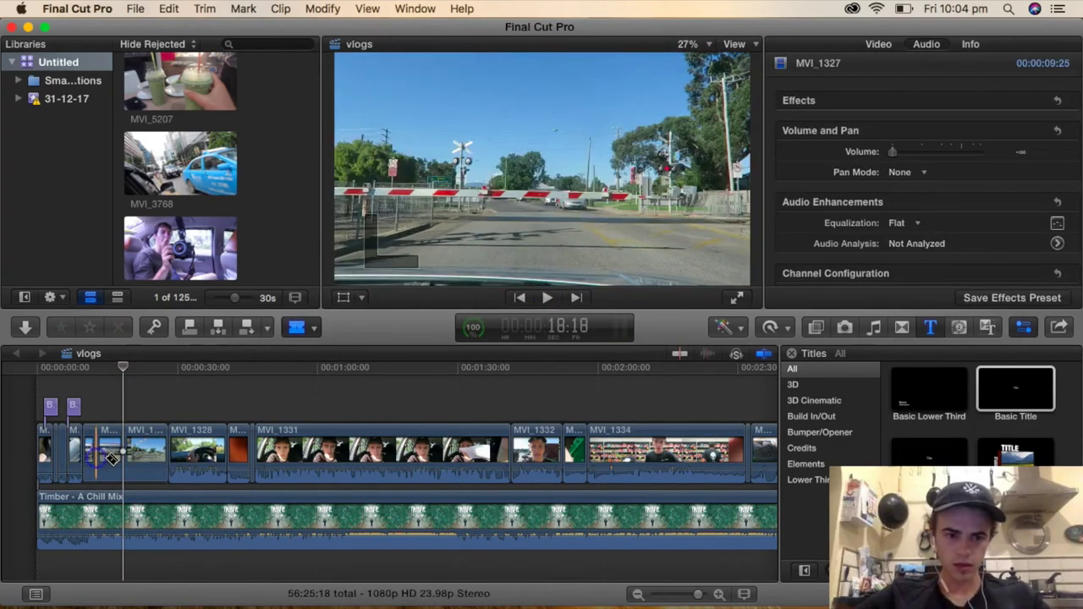
{"action": "left_click", "coordinate": [107, 460]}
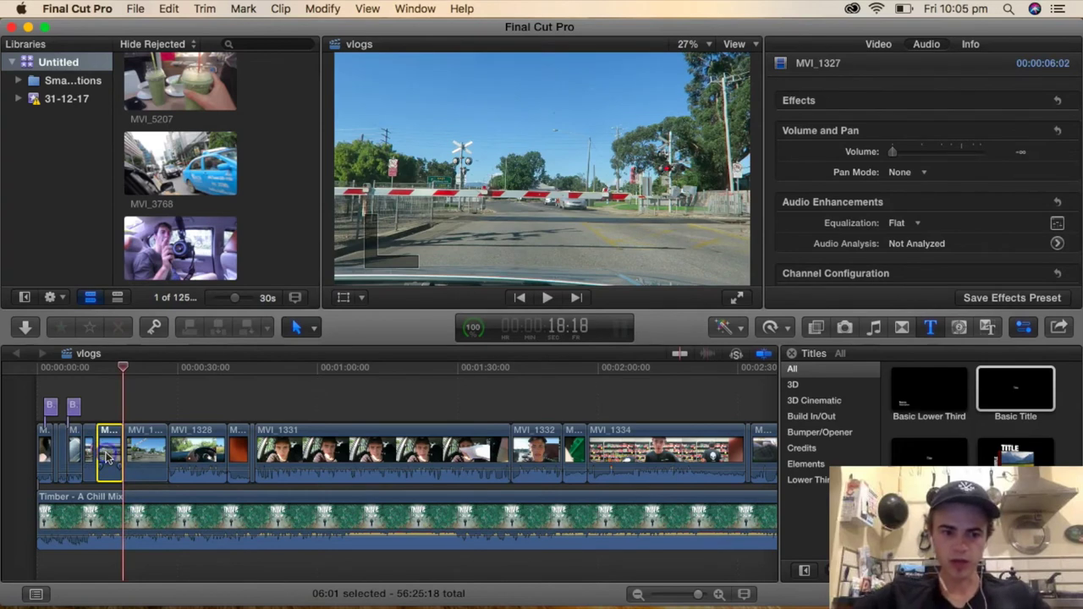
{"action": "left_click", "coordinate": [790, 333]}
{"action": "mouse_move", "coordinate": [799, 358]}
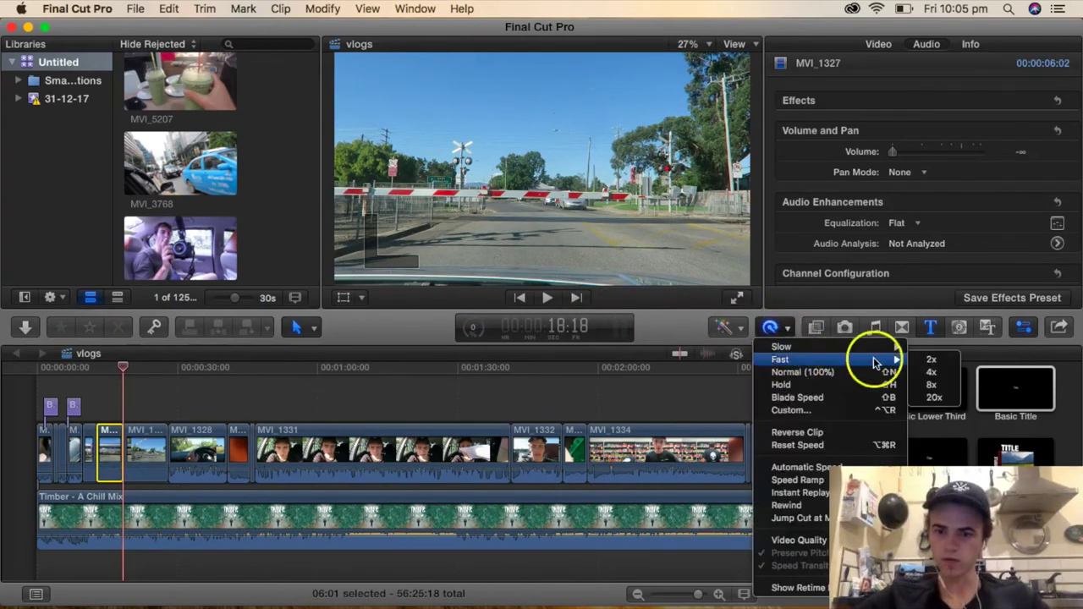
{"action": "left_click", "coordinate": [934, 361]}
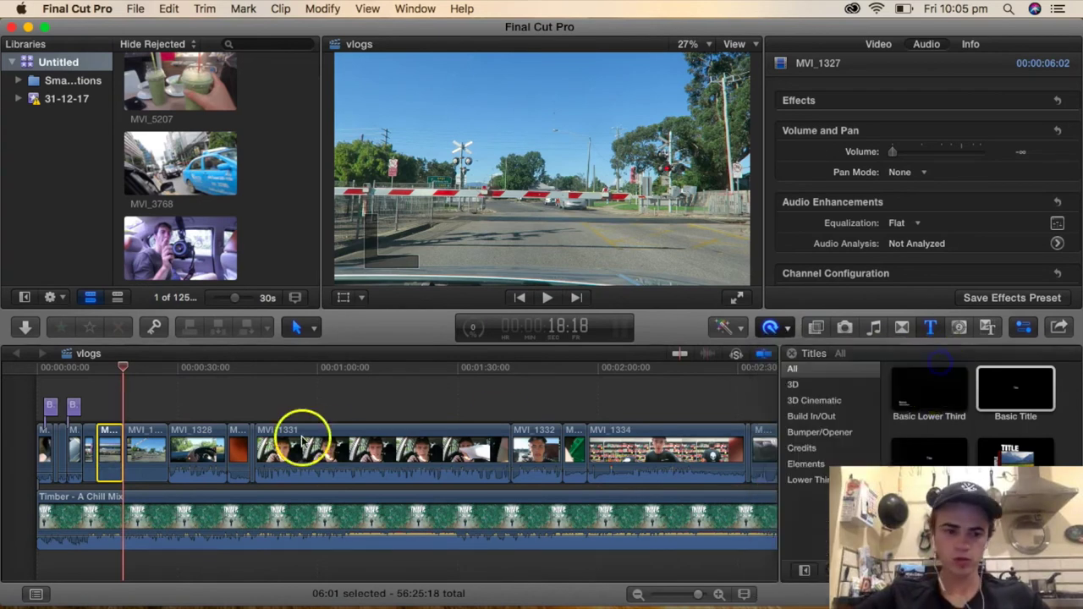
- Play back the train footage going into the 2x section
{"action": "left_click", "coordinate": [90, 404]}
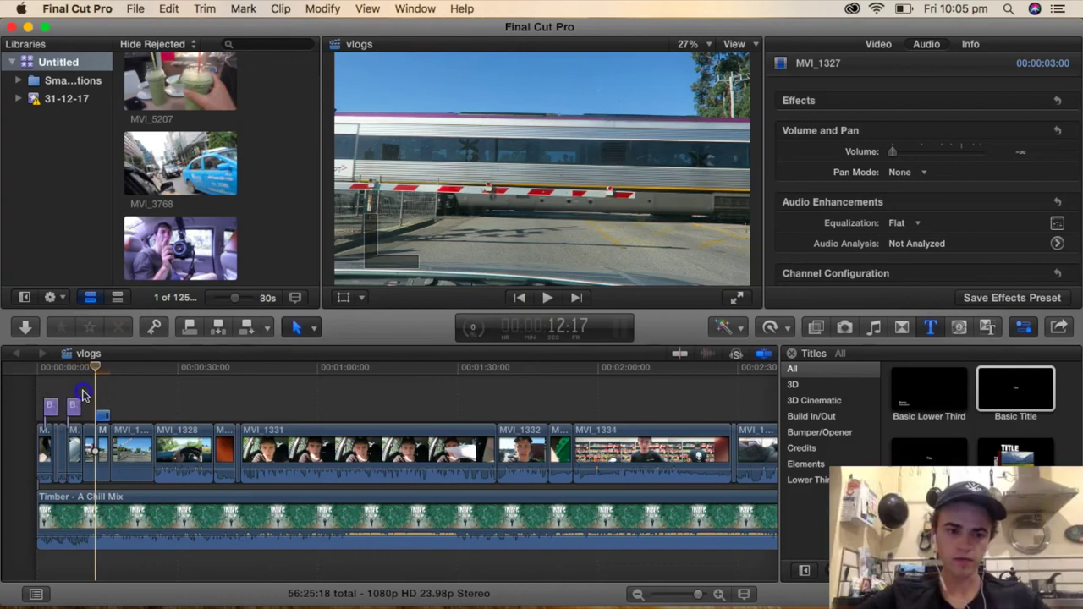
{"action": "left_click", "coordinate": [82, 395]}
{"action": "left_click", "coordinate": [565, 313]}
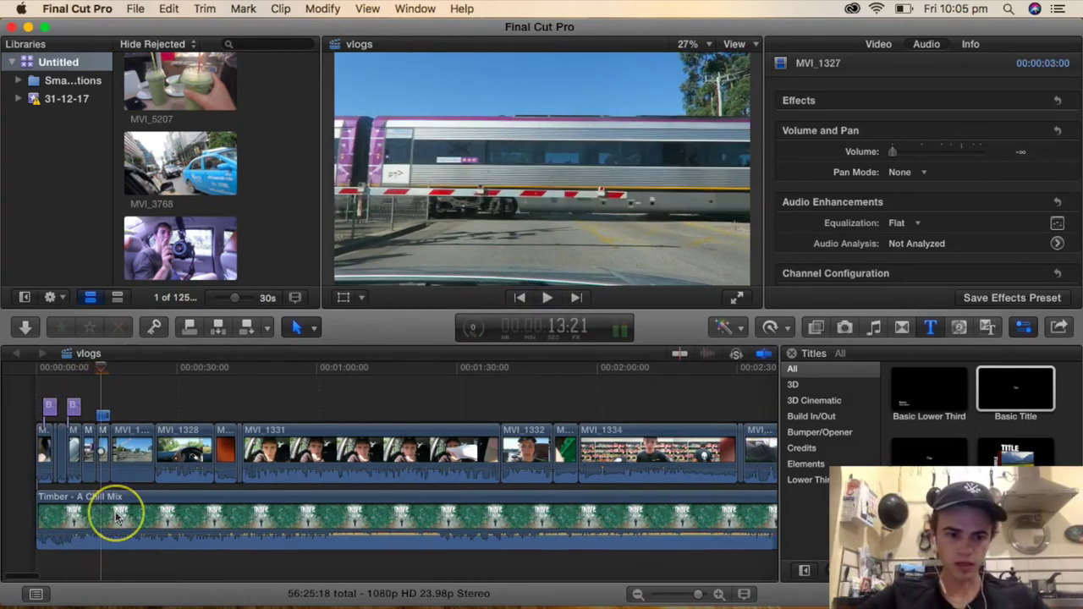
- Trim the end of the normal-speed MVI_1327 section before the 2x part back by about 1 second 20 frames
{"action": "scroll", "coordinate": [116, 512], "scroll_direction": "up", "scroll_amount": 3}
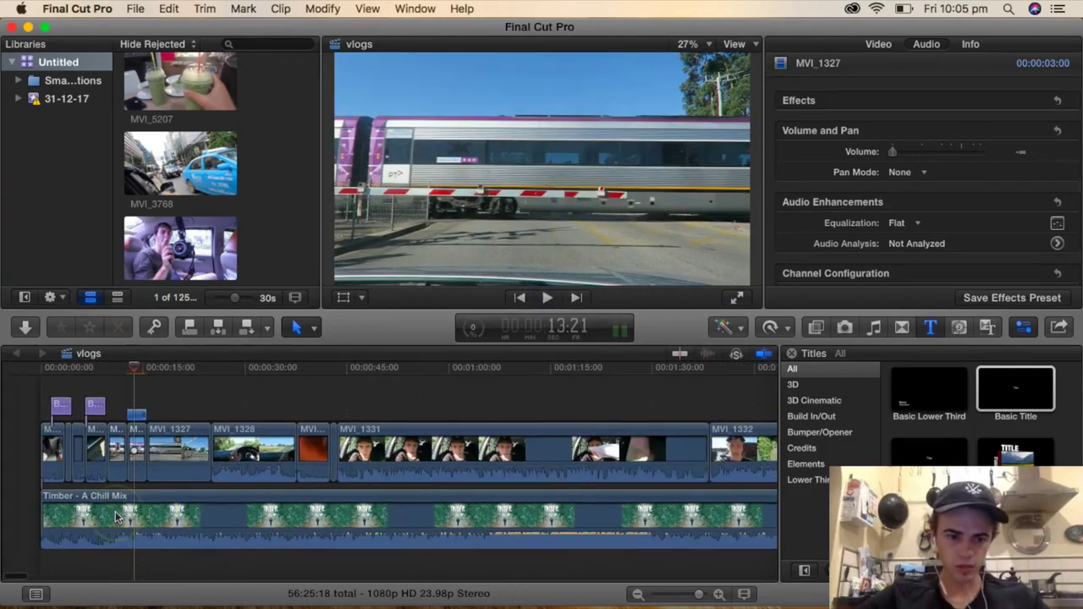
{"action": "scroll", "coordinate": [145, 508], "scroll_direction": "up", "scroll_amount": 3}
{"action": "scroll", "coordinate": [140, 449], "scroll_direction": "left", "scroll_amount": 3}
{"action": "left_click_drag", "start_coordinate": [295, 434], "coordinate": [258, 434]}
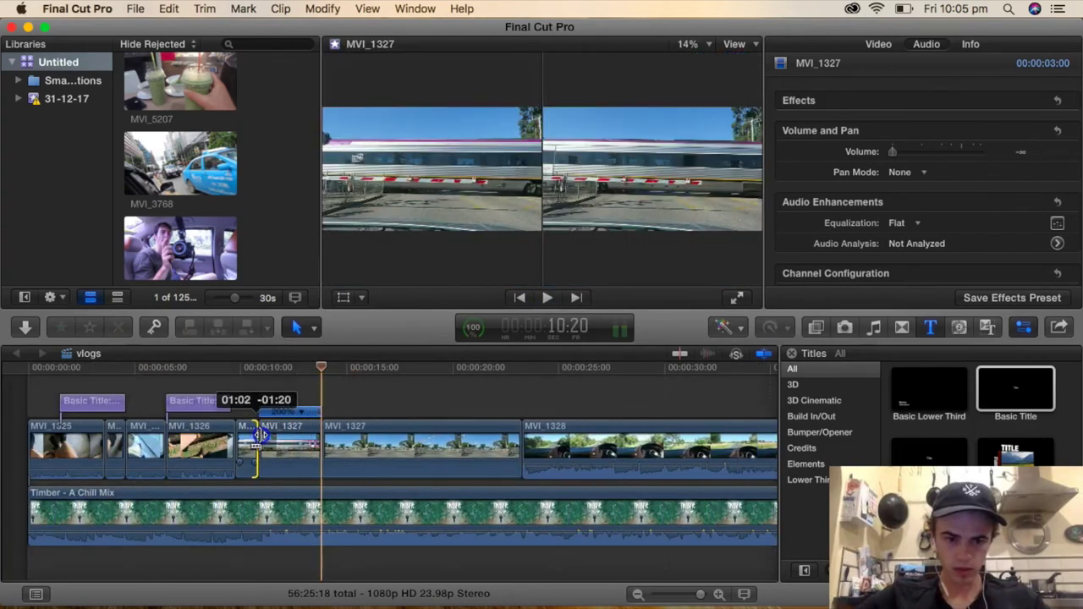
- Split the MVI_1328 driving clip roughly a quarter of the way in and speed its second part up to 4x
{"action": "left_click", "coordinate": [280, 466]}
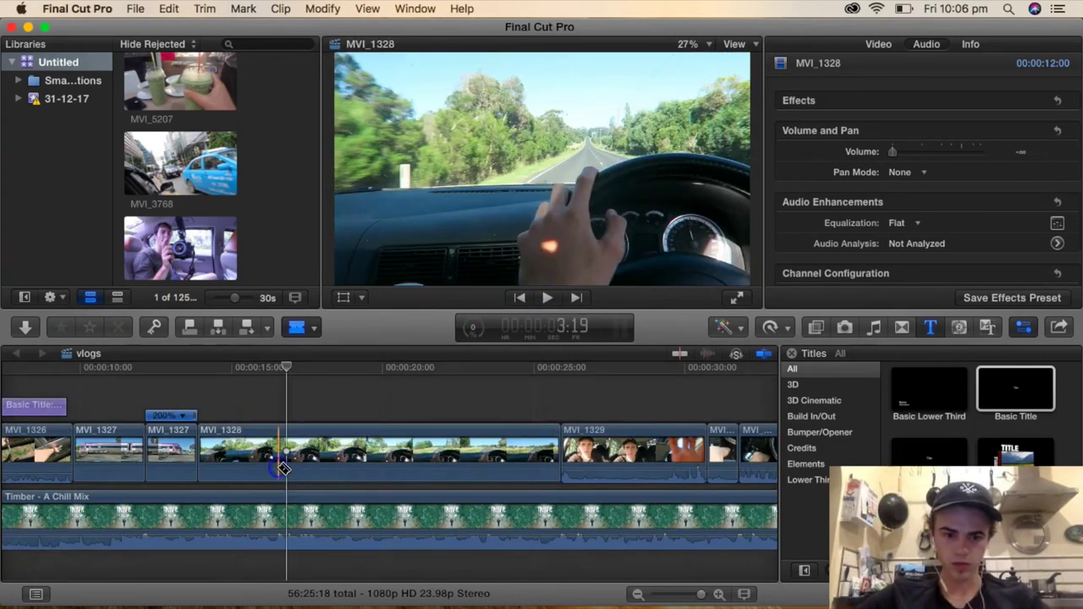
{"action": "key", "text": "a"}
{"action": "left_click", "coordinate": [448, 442]}
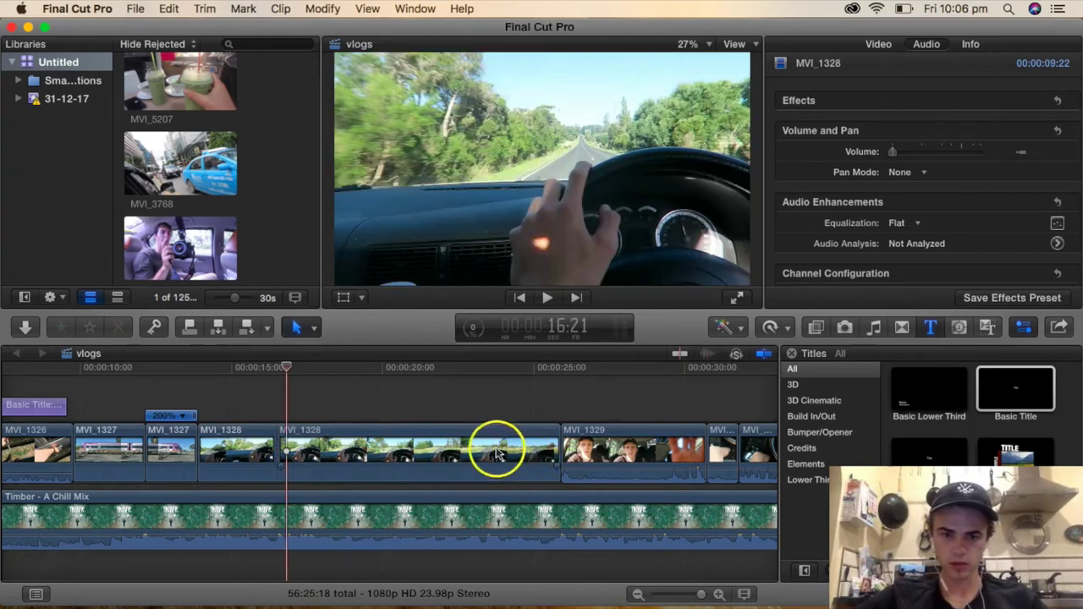
{"action": "left_click", "coordinate": [497, 455]}
{"action": "left_click", "coordinate": [770, 328]}
{"action": "mouse_move", "coordinate": [798, 351]}
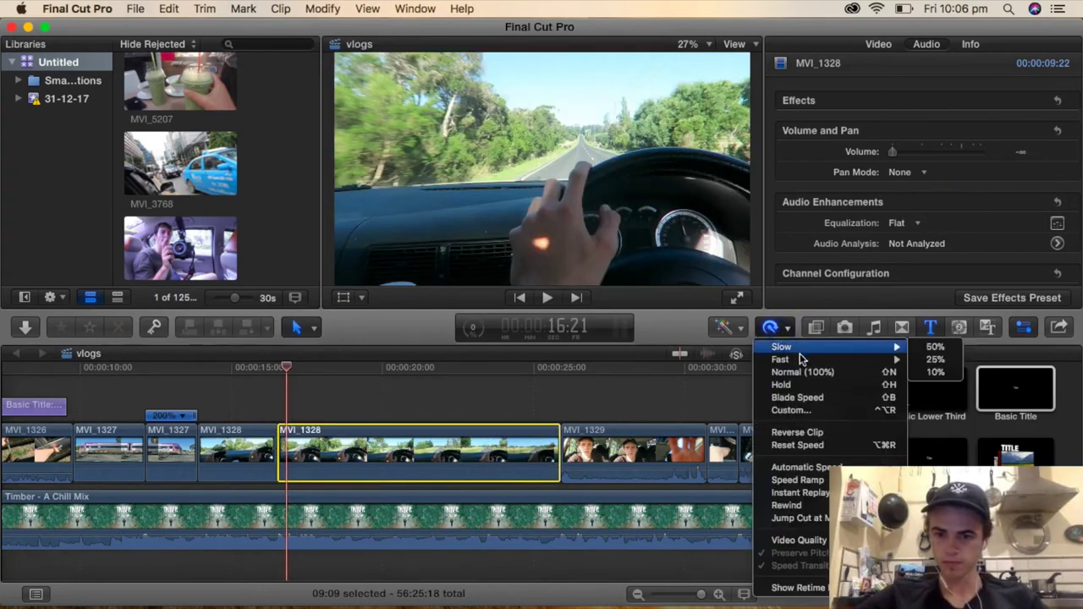
{"action": "left_click", "coordinate": [930, 372]}
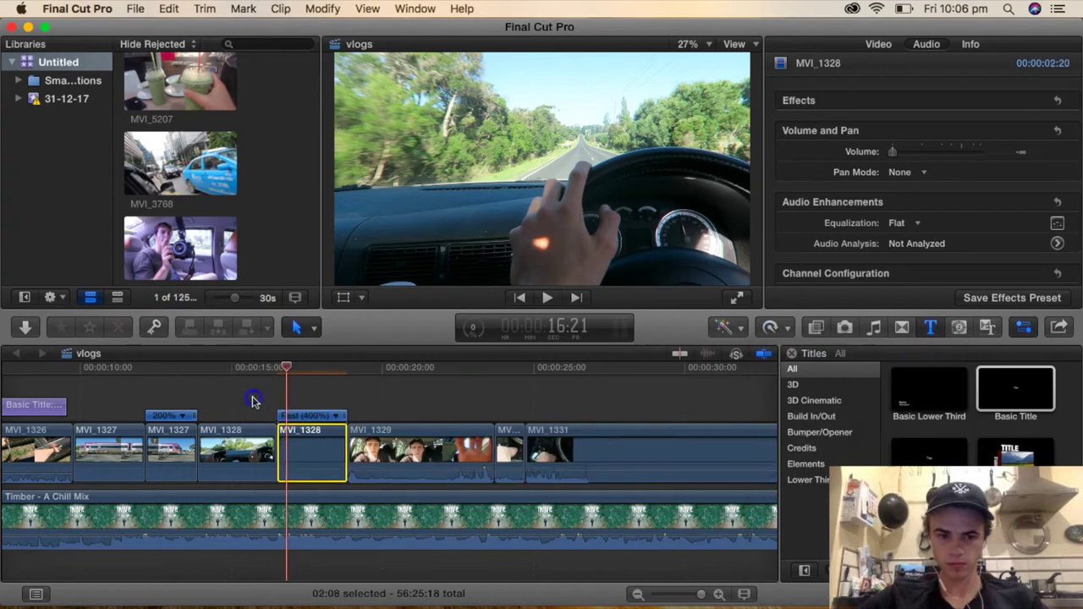
- Play back the driving footage from just before the 4x MVI_1328 section through to its end
{"action": "left_click", "coordinate": [252, 400]}
{"action": "left_click", "coordinate": [520, 300]}
{"action": "left_click", "coordinate": [542, 298]}
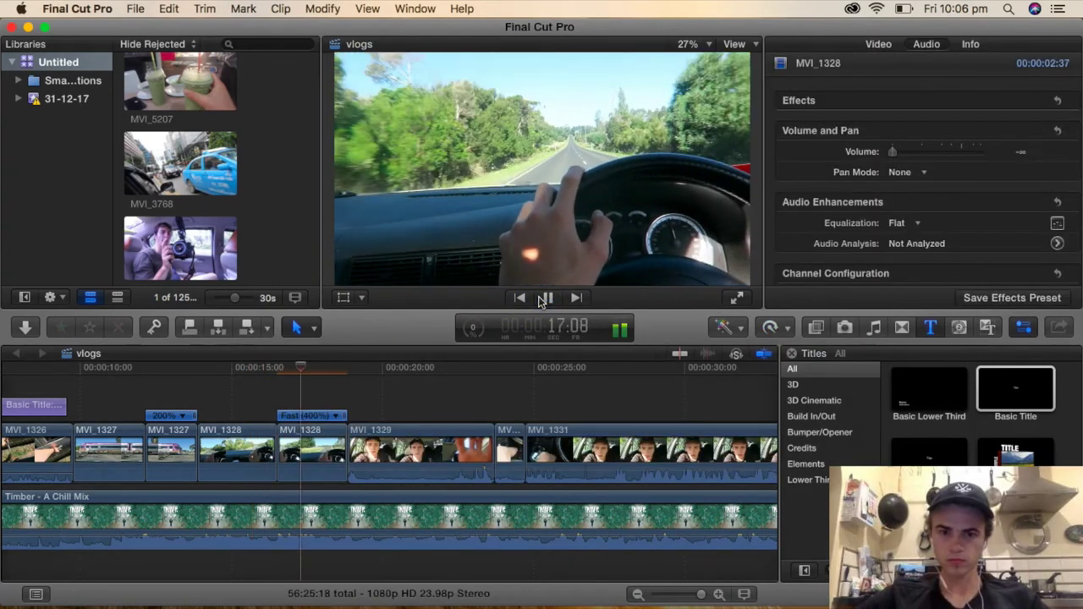
{"action": "left_click", "coordinate": [542, 297]}
{"action": "left_click", "coordinate": [275, 403]}
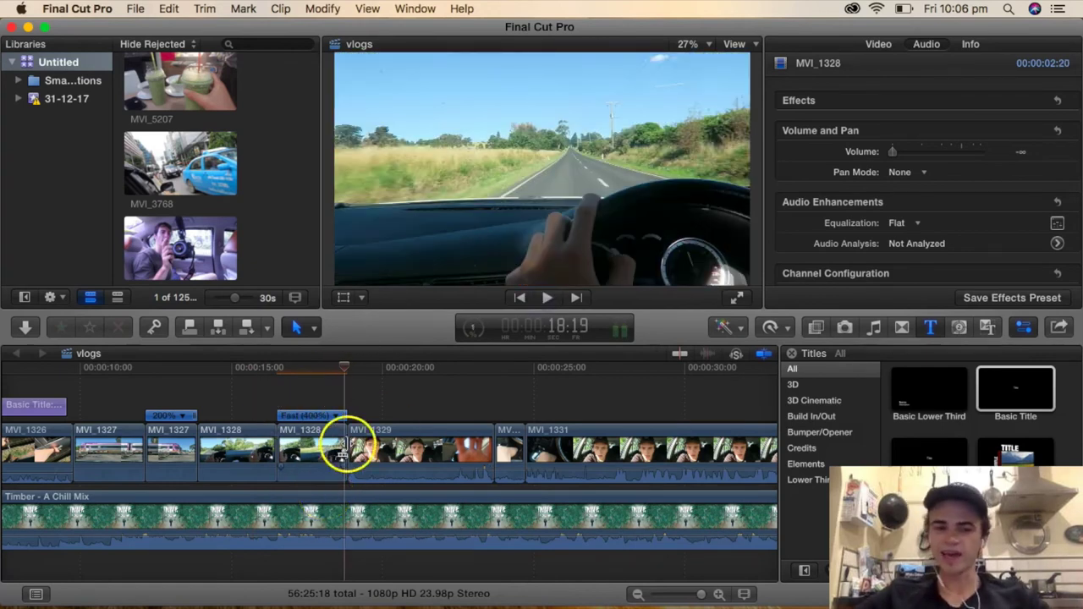
- Trim a few frames off the end of the 4x MVI_1328 section
{"action": "left_click", "coordinate": [309, 433]}
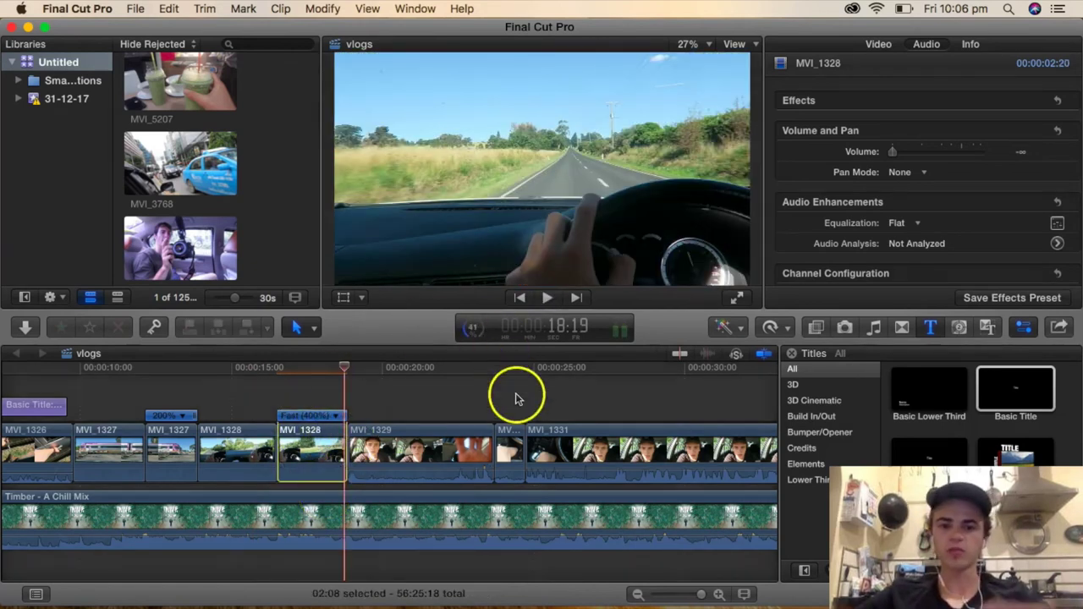
{"action": "left_click_drag", "start_coordinate": [340, 447], "coordinate": [339, 449]}
{"action": "left_click", "coordinate": [412, 422]}
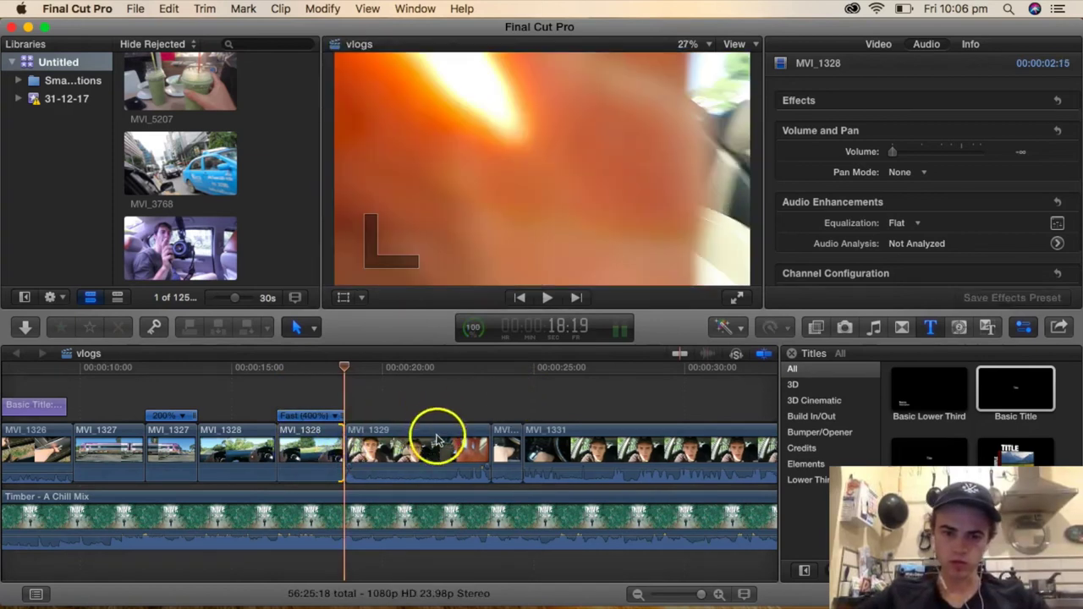
- Delete MVI_1329 and the short clip following it so that MVI_1331 directly follows MVI_1328
{"action": "left_click", "coordinate": [436, 434]}
{"action": "key", "text": "Delete"}
{"action": "left_click", "coordinate": [357, 442]}
{"action": "key", "text": "Delete"}
{"action": "left_click", "coordinate": [360, 445]}
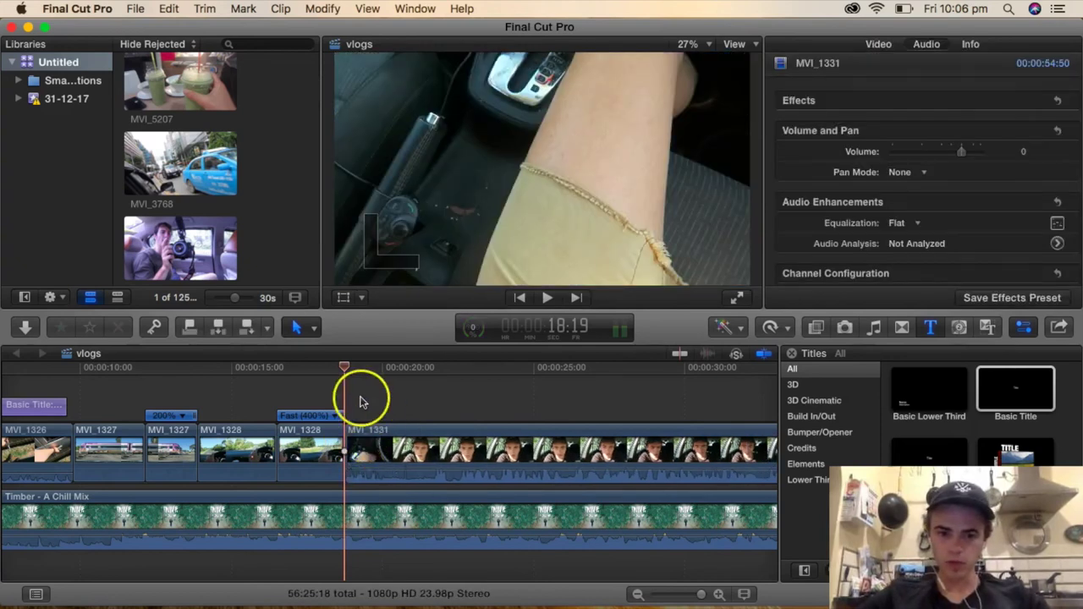
- Split the Timber - A Chill Mix music at the start of MVI_1331 and set the second part's volume to -35
{"action": "key", "text": "b"}
{"action": "left_click", "coordinate": [345, 504]}
{"action": "left_click", "coordinate": [344, 504]}
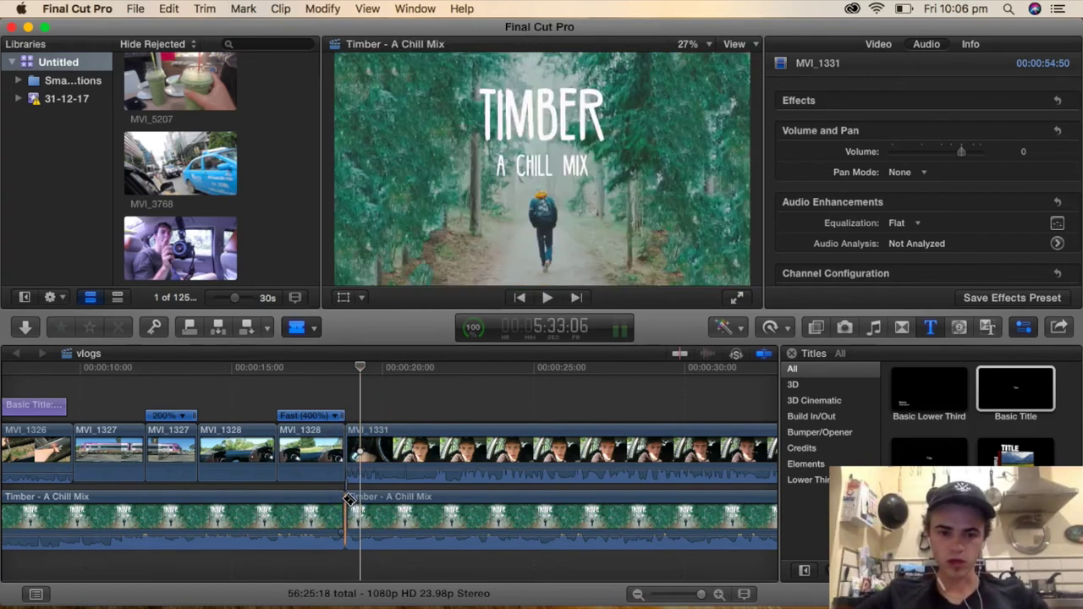
{"action": "key", "text": "a"}
{"action": "left_click", "coordinate": [441, 517]}
{"action": "left_click", "coordinate": [971, 211]}
{"action": "left_click_drag", "start_coordinate": [961, 152], "coordinate": [920, 153]}
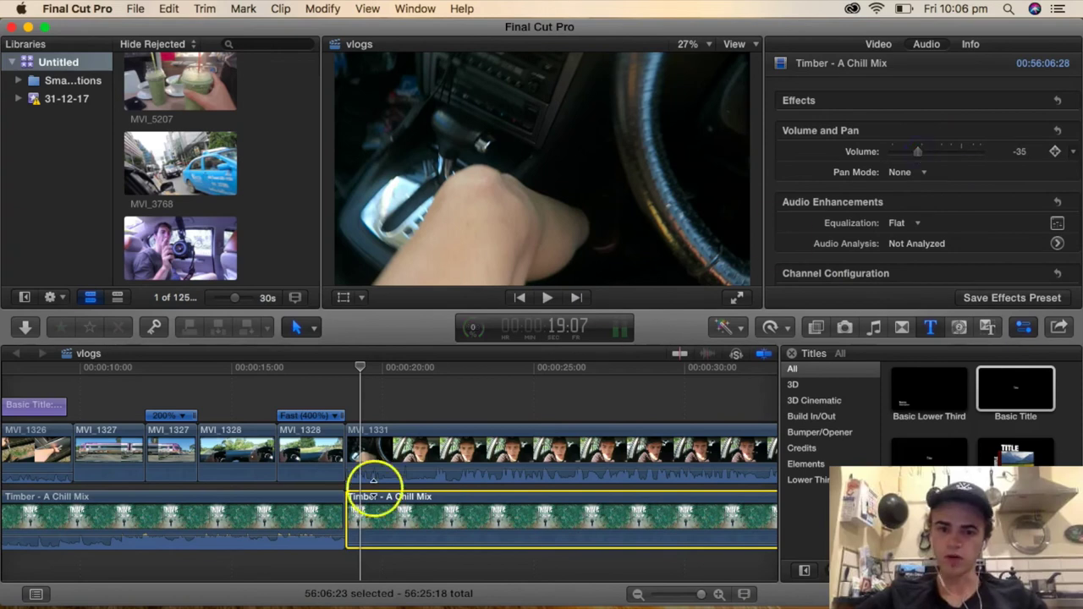
- Split MVI_1331 3:17 after its start, attach the quieter Timber music at the split, and delete the clip's first part
{"action": "left_click", "coordinate": [343, 379]}
{"action": "left_click", "coordinate": [547, 298]}
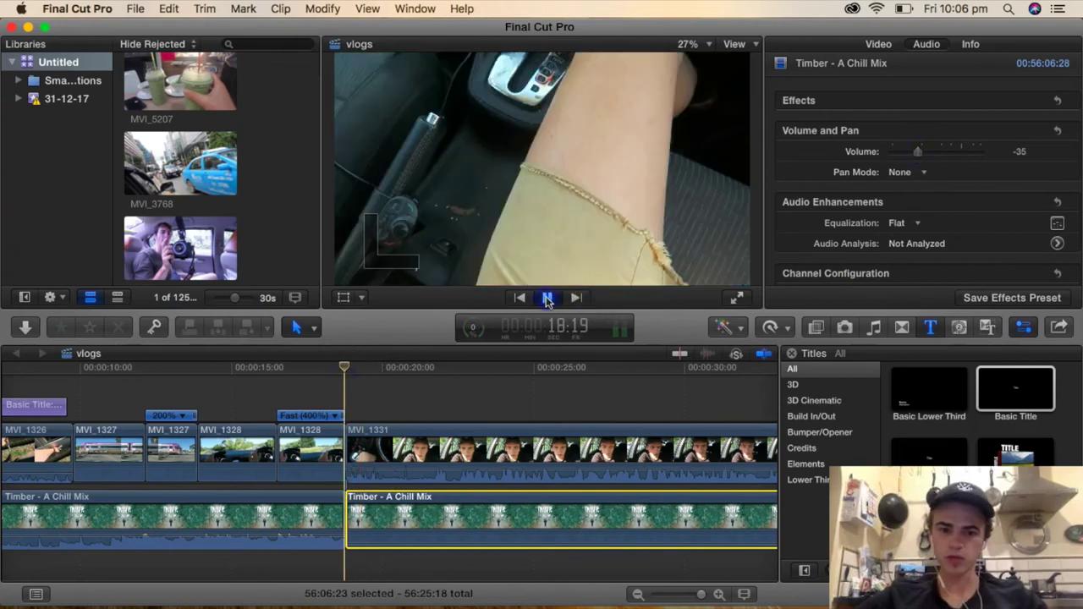
{"action": "left_click", "coordinate": [547, 299]}
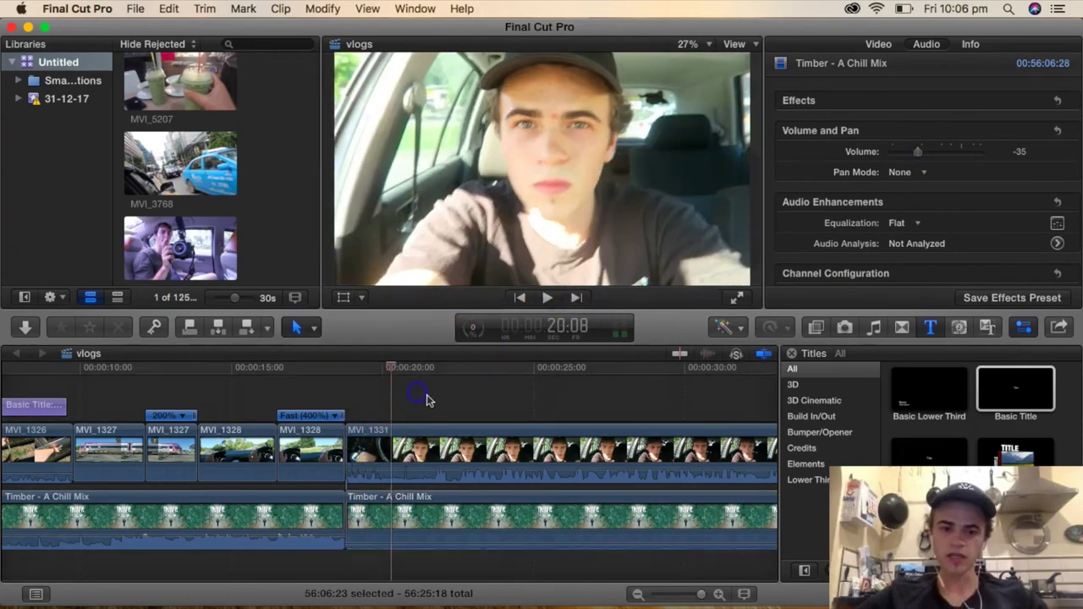
{"action": "left_click", "coordinate": [439, 407]}
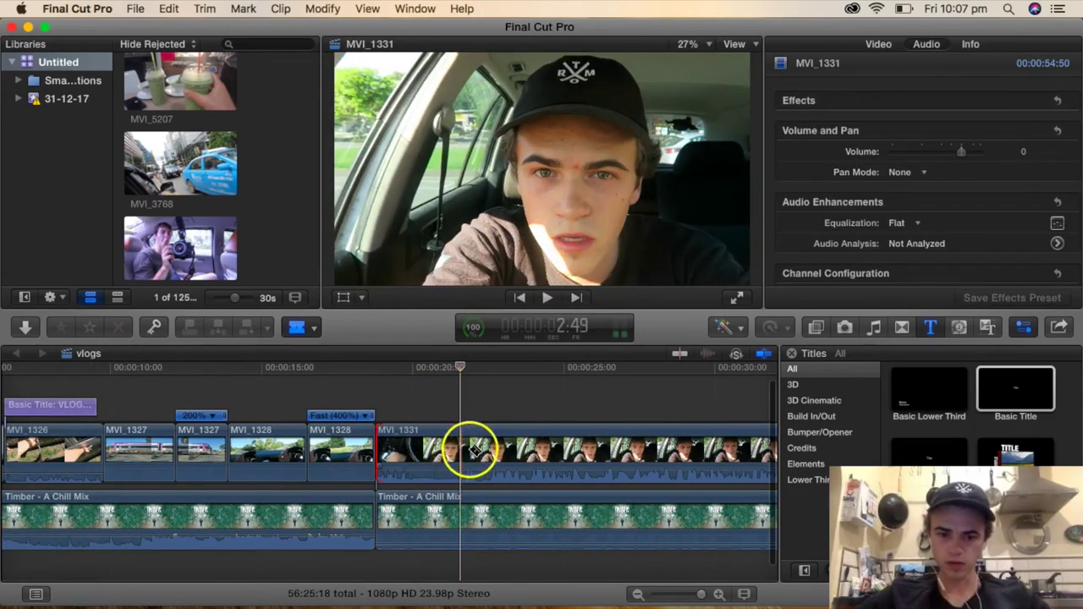
{"action": "key", "text": "b"}
{"action": "left_click", "coordinate": [489, 459]}
{"action": "key", "text": "a"}
{"action": "left_click_drag", "start_coordinate": [403, 503], "coordinate": [516, 506]}
{"action": "left_click", "coordinate": [457, 459]}
{"action": "left_click", "coordinate": [457, 460]}
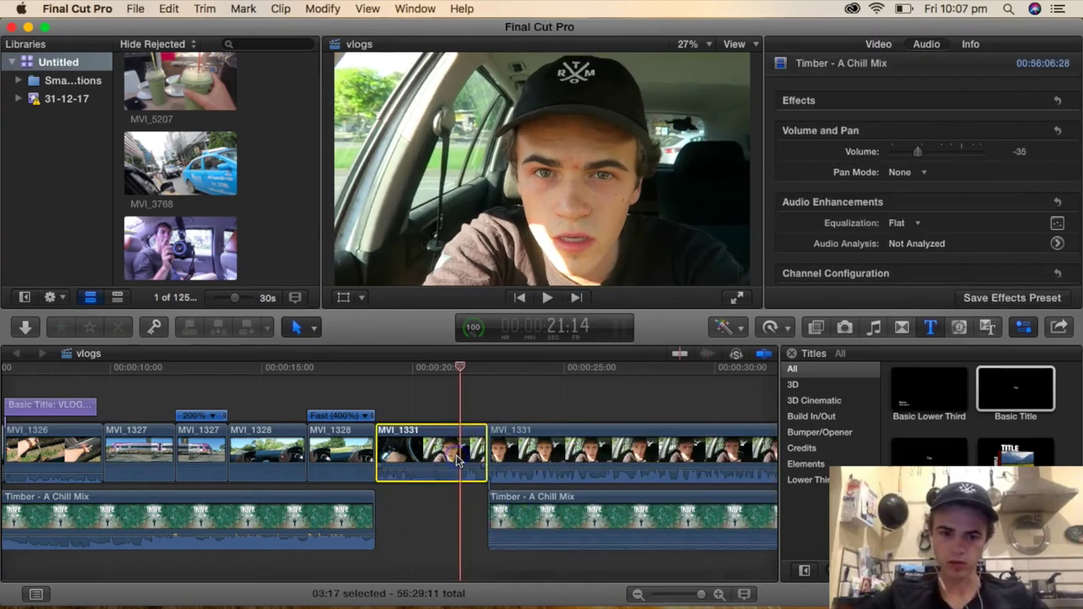
{"action": "key", "text": "Delete"}
- Cut another 1:09 off the start of MVI_1331, with the second Timber music part moved onto the remaining clip before deleting
{"action": "left_click", "coordinate": [358, 373]}
{"action": "left_click", "coordinate": [547, 296]}
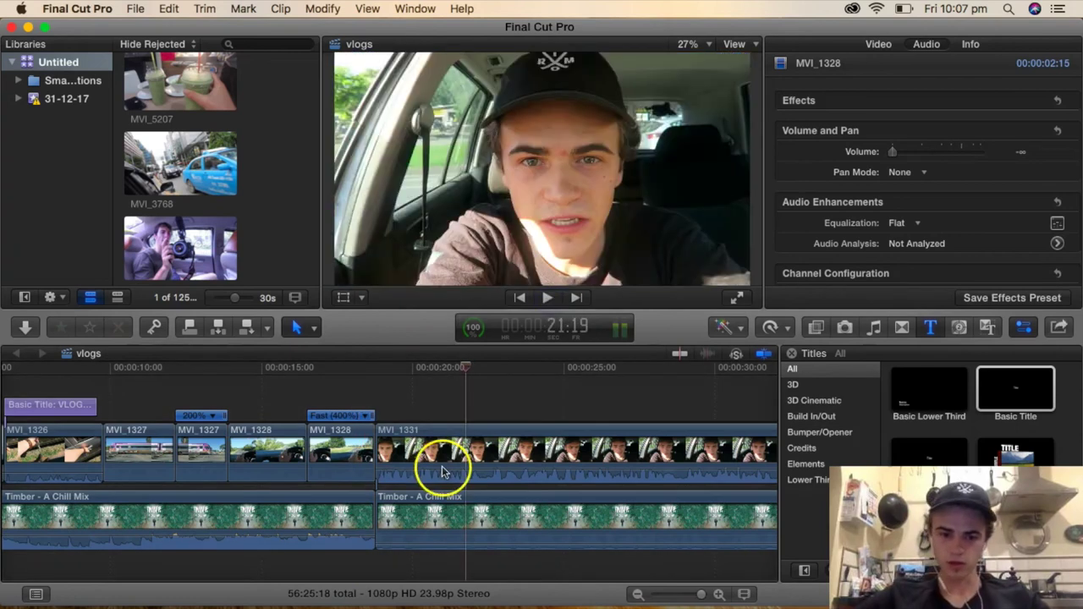
{"action": "key", "text": "b"}
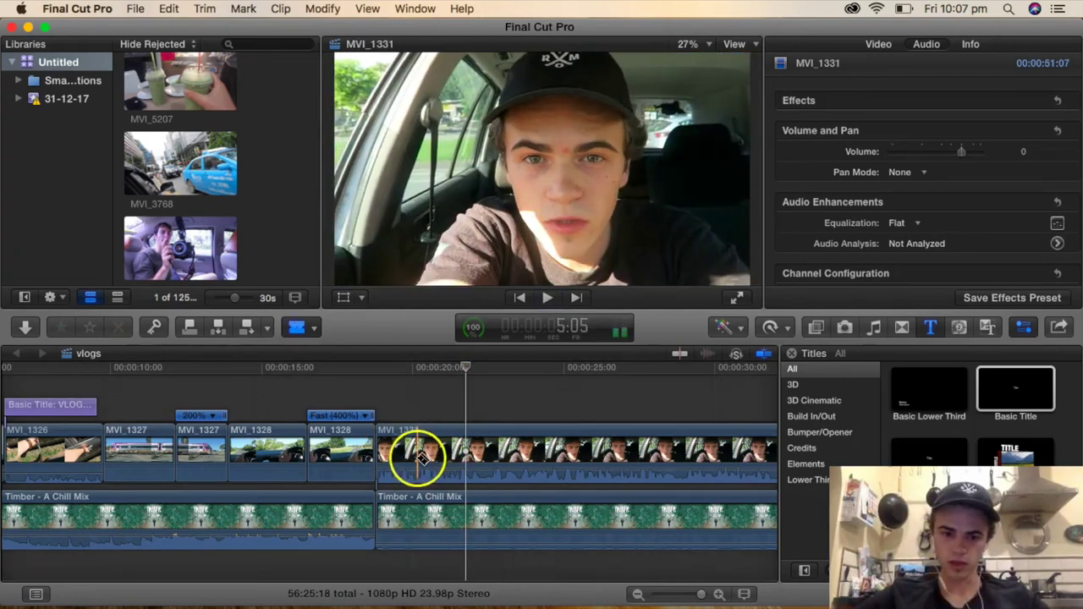
{"action": "left_click", "coordinate": [419, 453]}
{"action": "key", "text": "a"}
{"action": "left_click_drag", "start_coordinate": [379, 502], "coordinate": [435, 502]}
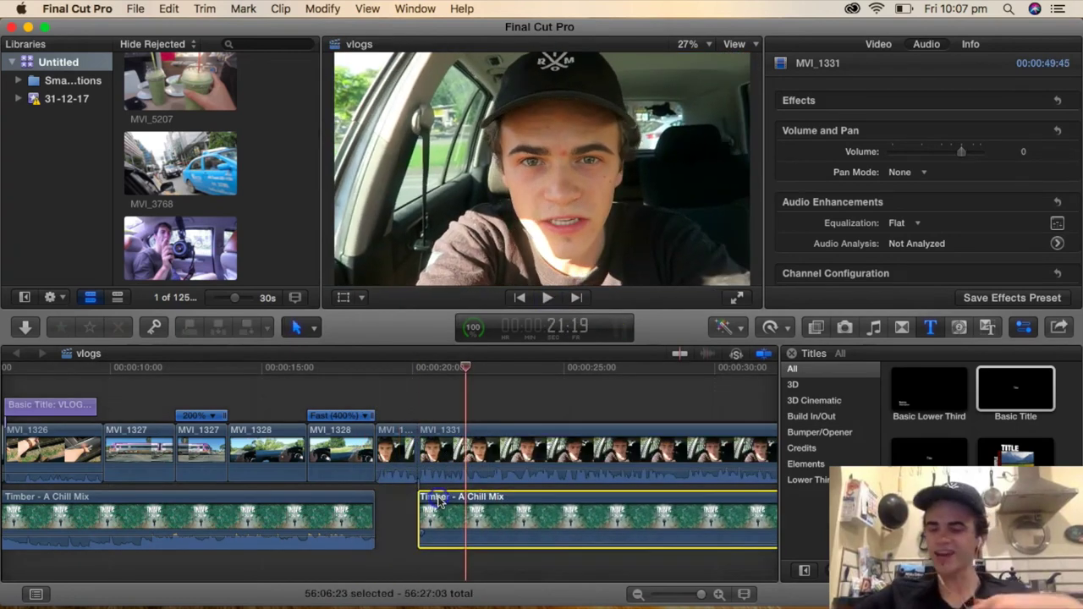
{"action": "left_click", "coordinate": [394, 448]}
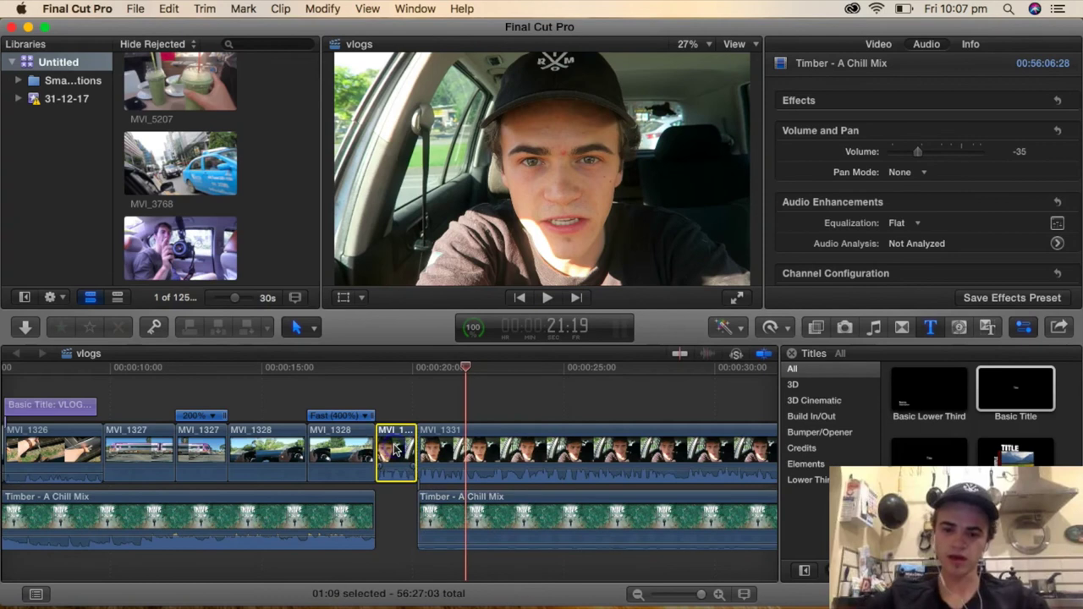
{"action": "key", "text": "Delete"}
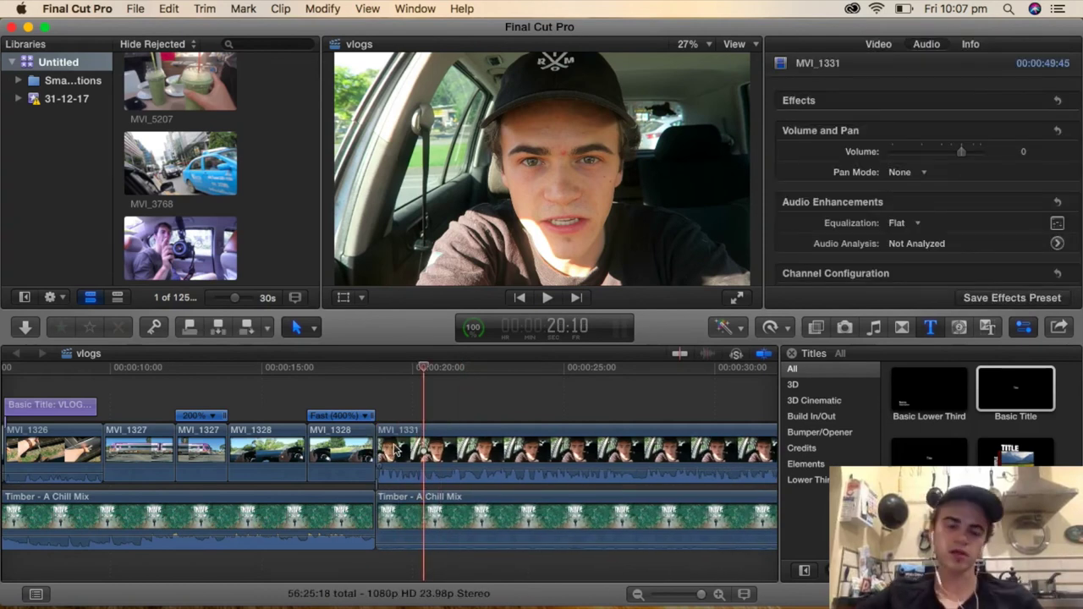
- Split MVI_1331 about 2:07 after its start
{"action": "left_click", "coordinate": [457, 431]}
{"action": "key", "text": "super+="}
{"action": "key", "text": "super+="}
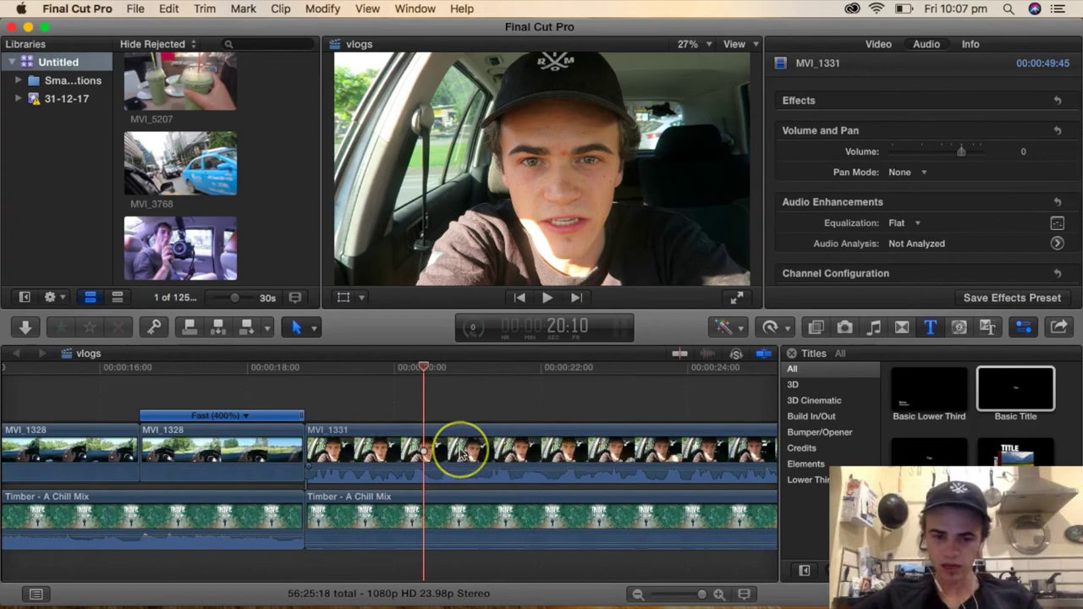
{"action": "key", "text": "b"}
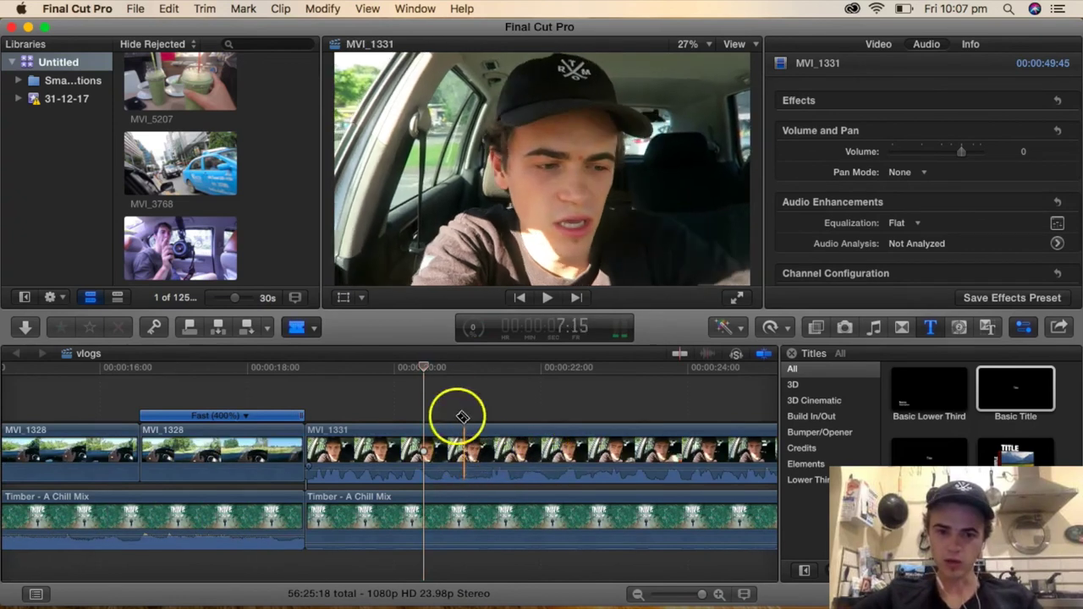
{"action": "left_click", "coordinate": [439, 388]}
{"action": "key", "text": "a"}
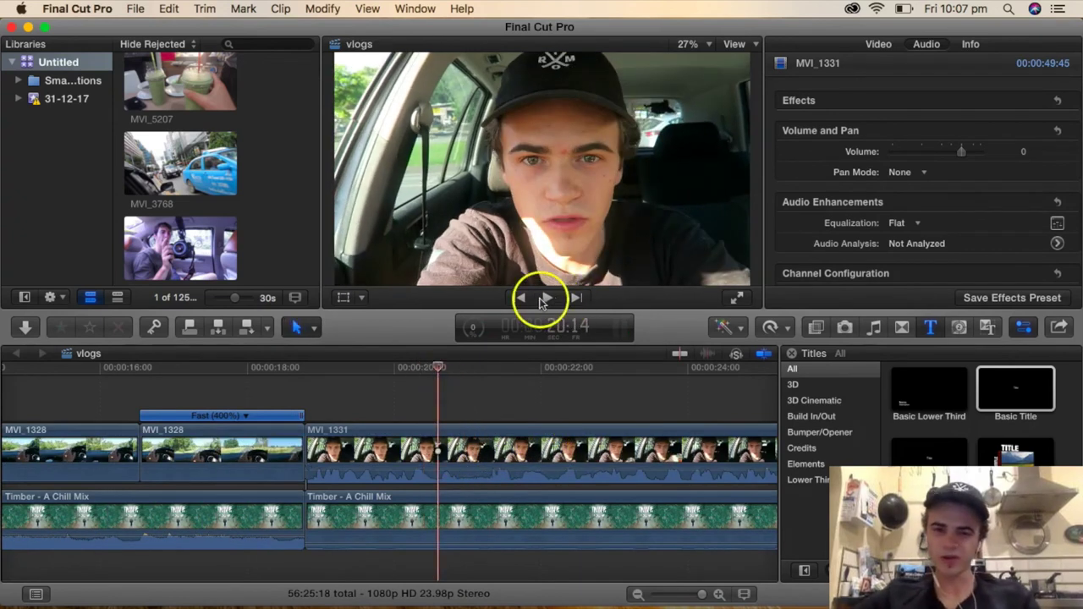
{"action": "key", "text": "b"}
{"action": "left_click", "coordinate": [364, 449]}
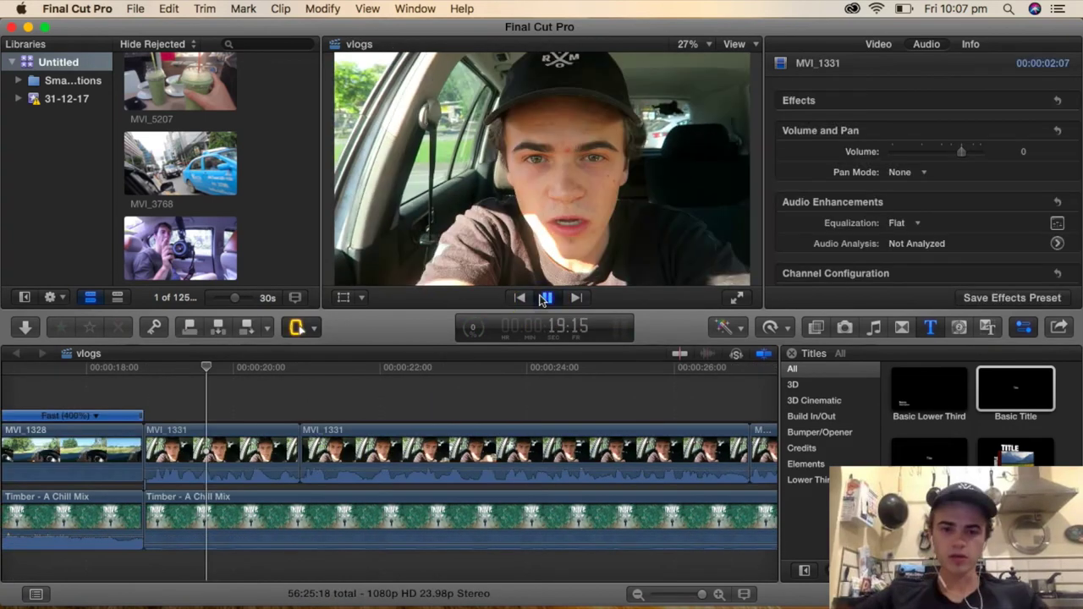
- Play back MVI_1331 and remove an 18-frame range starting at about 00:00:33:21
{"action": "left_click", "coordinate": [545, 298]}
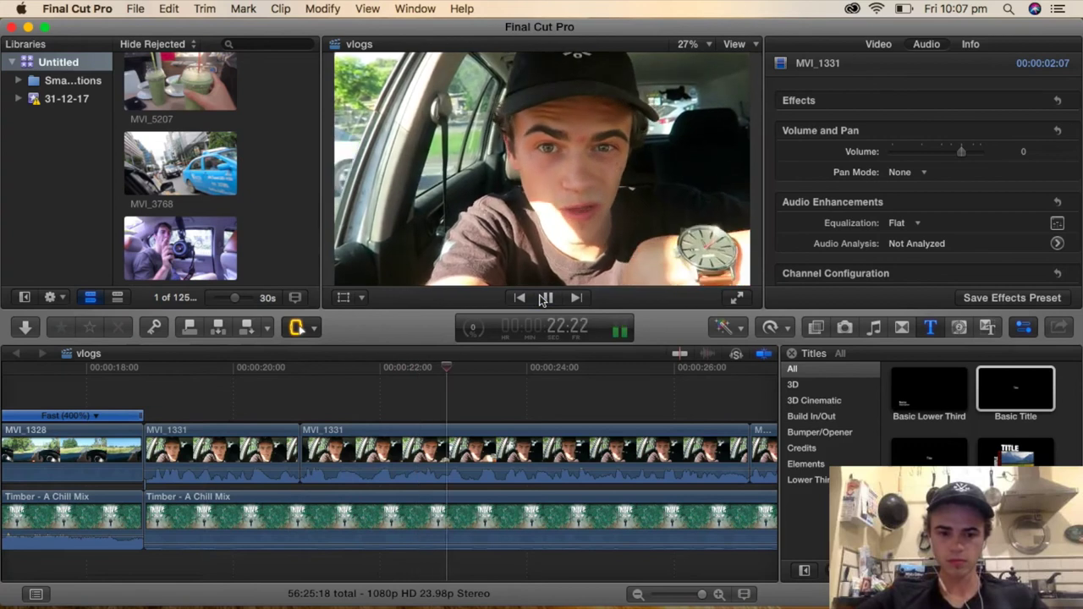
{"action": "left_click", "coordinate": [570, 454]}
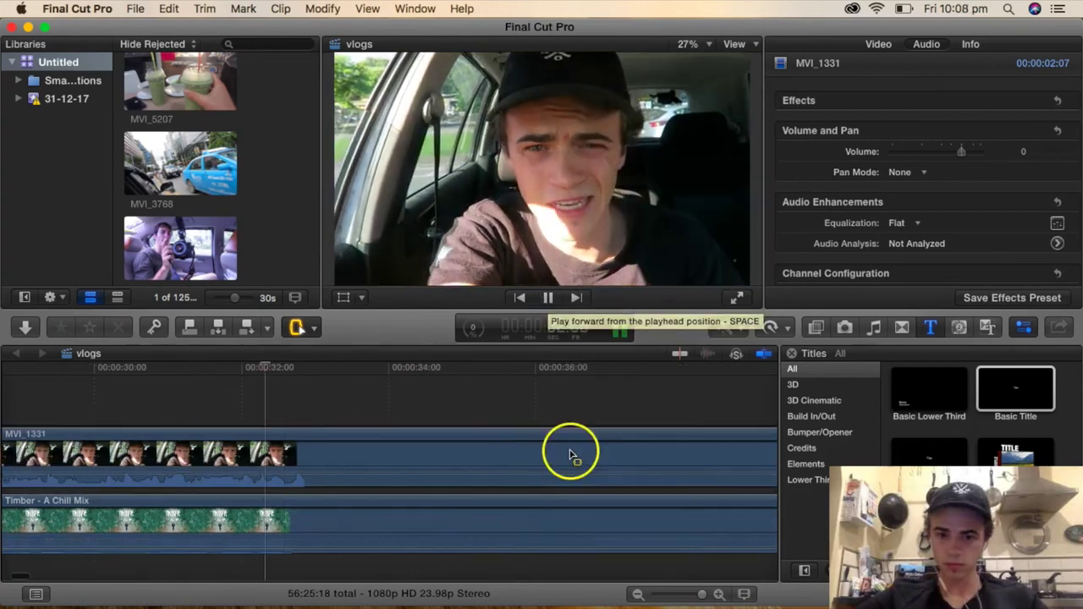
{"action": "left_click", "coordinate": [547, 297]}
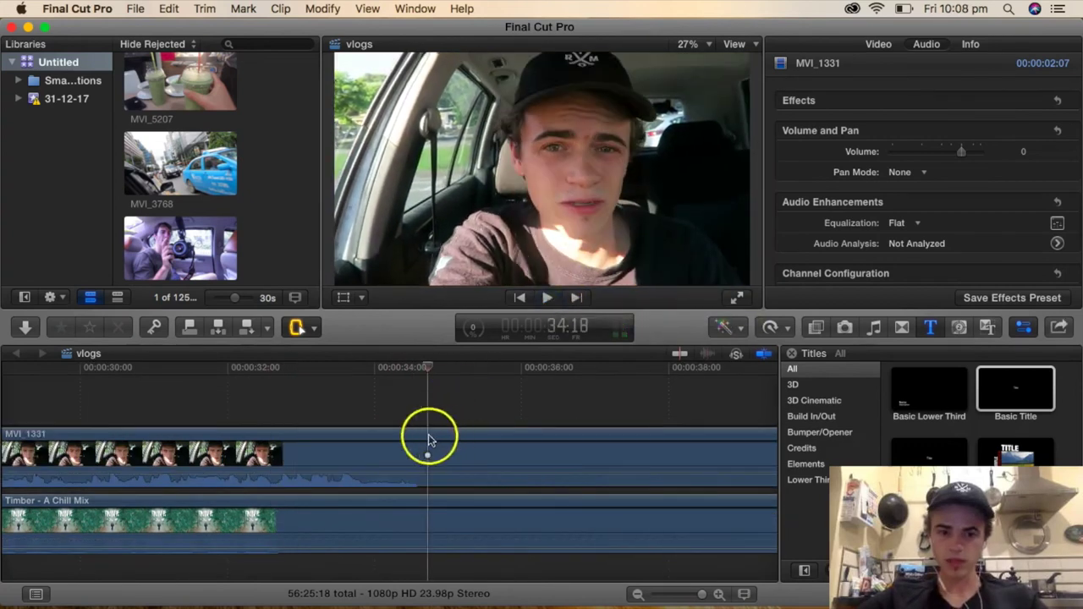
{"action": "left_click_drag", "start_coordinate": [364, 455], "coordinate": [419, 453]}
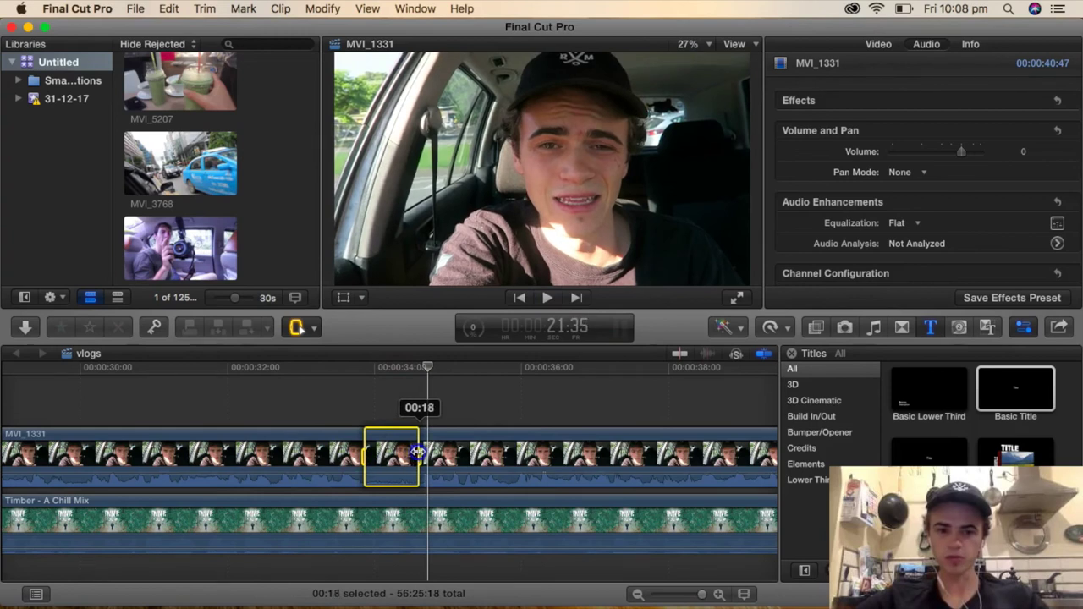
{"action": "key", "text": "Delete"}
{"action": "left_click", "coordinate": [356, 404]}
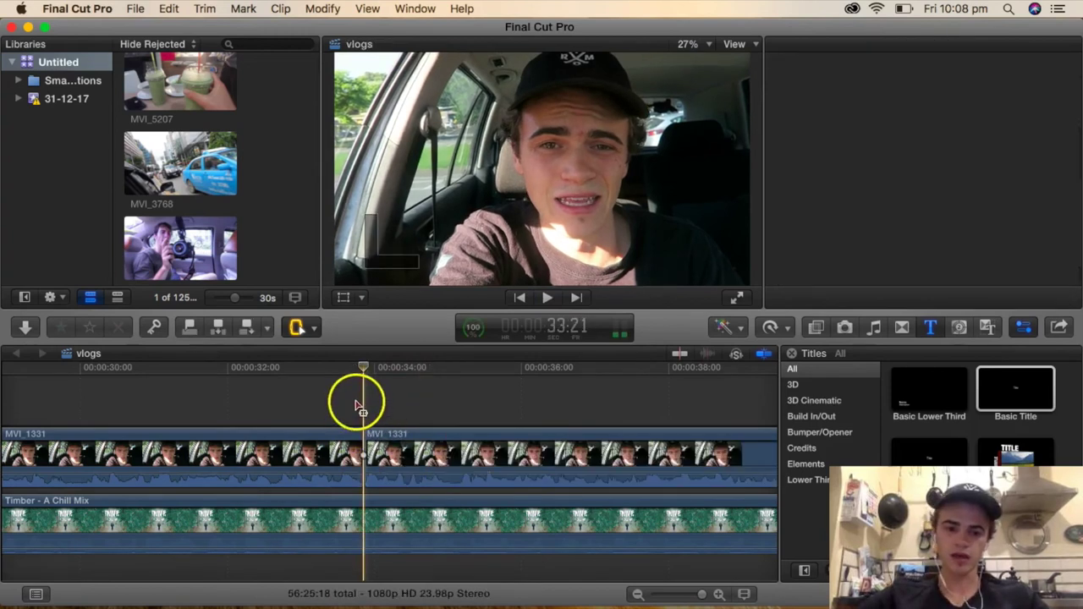
- Remove a 4-frame range from MVI_1331 near 00:00:35:00, about one second after the previous cut
{"action": "key", "text": "cmd+4"}
{"action": "left_click", "coordinate": [346, 448]}
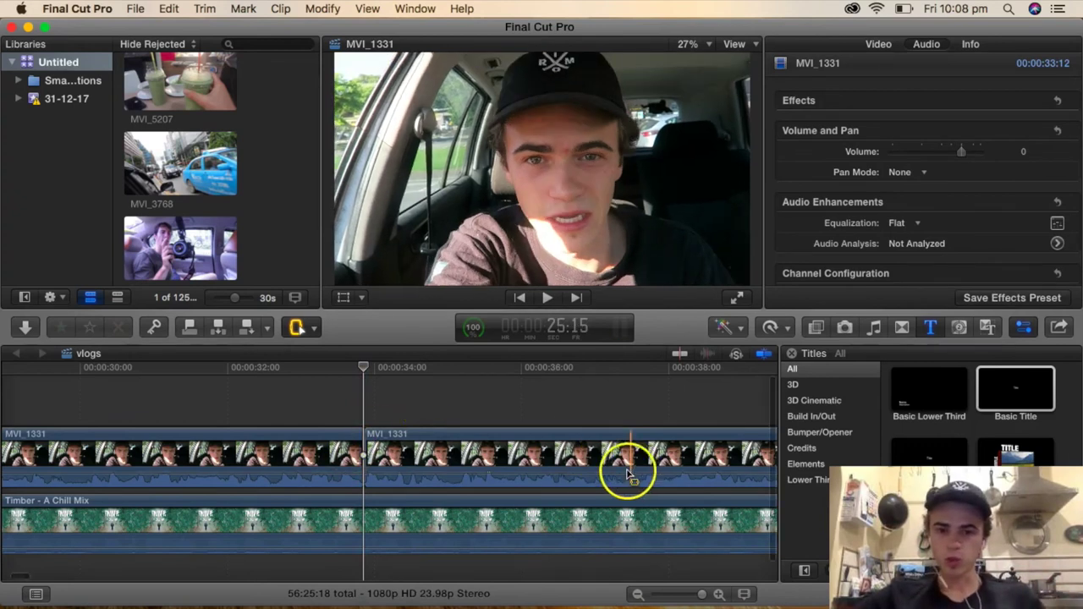
{"action": "scroll", "coordinate": [541, 469], "scroll_direction": "right", "scroll_amount": 3}
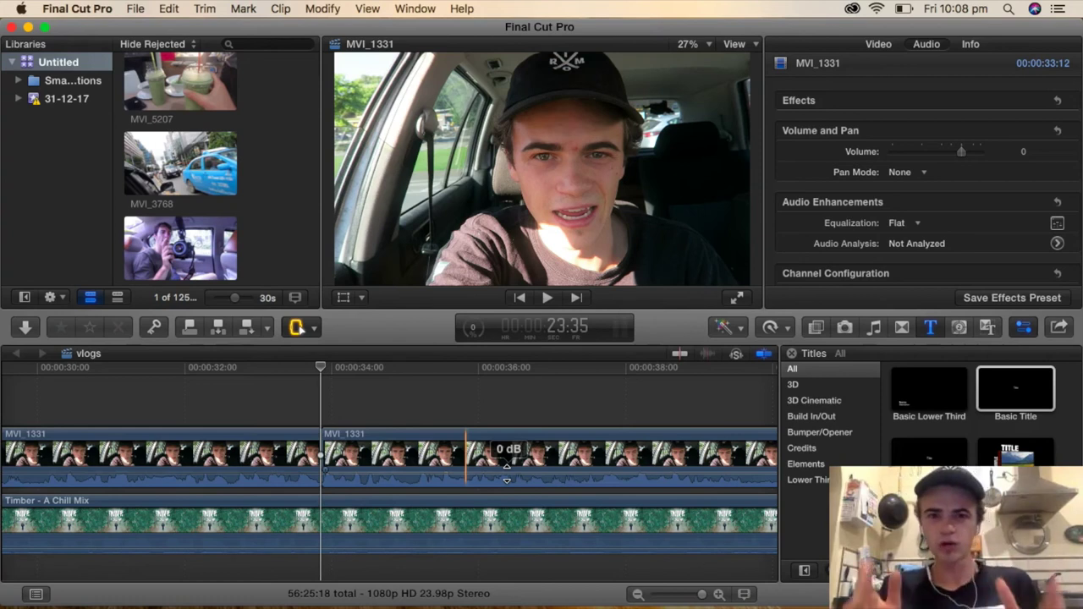
{"action": "left_click_drag", "start_coordinate": [401, 442], "coordinate": [415, 448]}
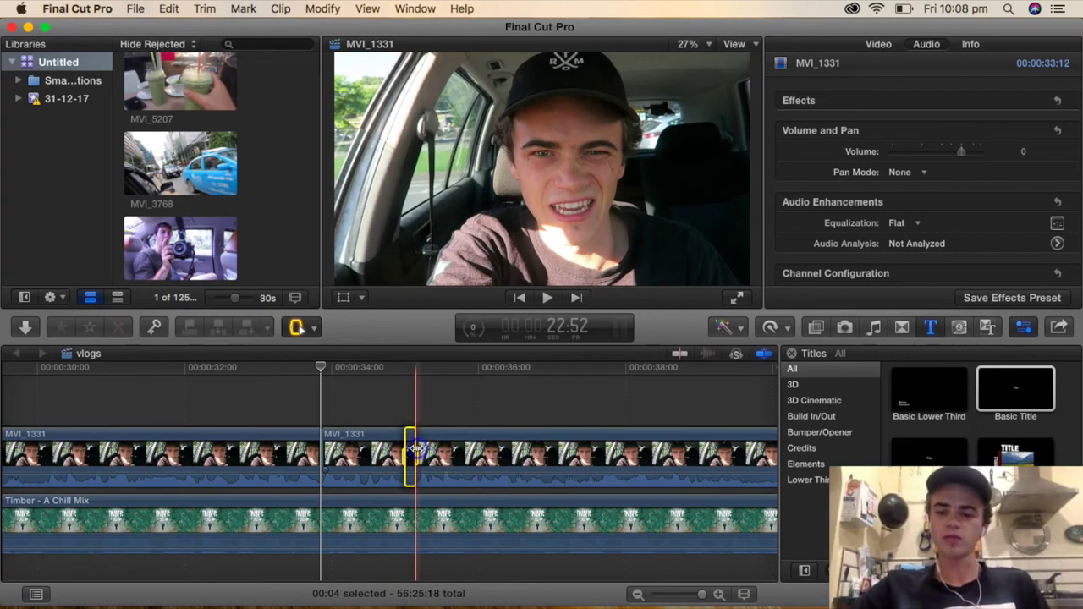
{"action": "key", "text": "Delete"}
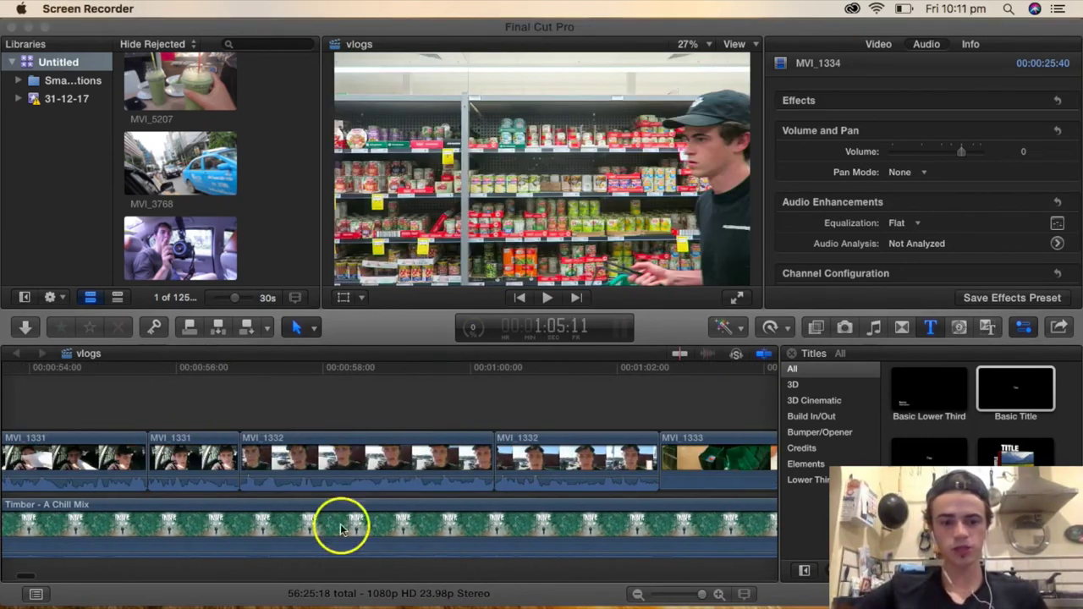
- Examine the timeline from MVI_1332 through MVI_1337 and the Timber music running beneath those clips
{"action": "scroll", "coordinate": [476, 486], "scroll_direction": "left", "scroll_amount": 2}
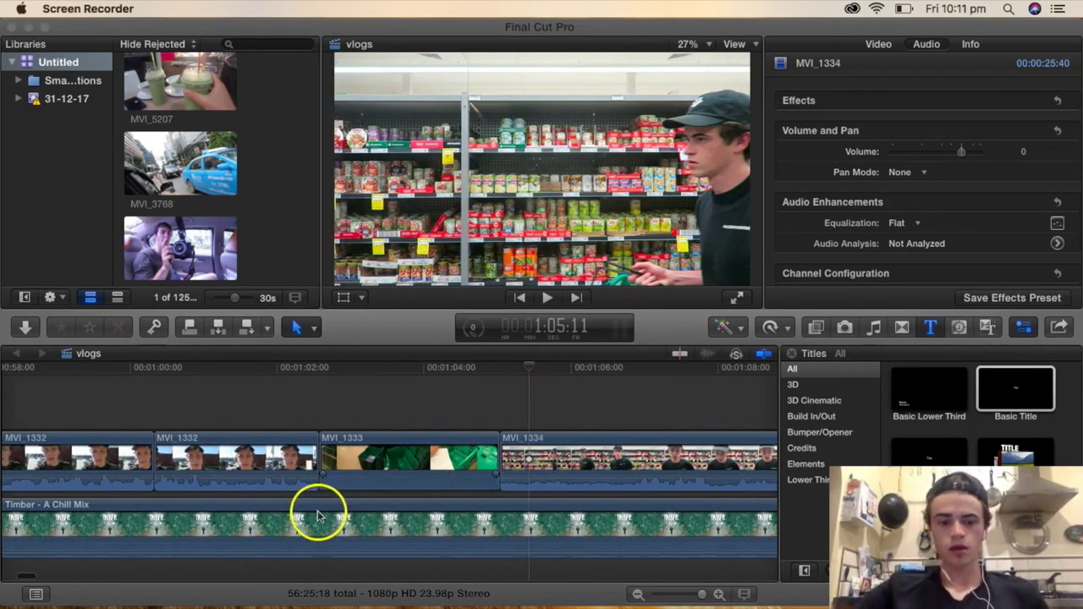
{"action": "left_click", "coordinate": [322, 387]}
{"action": "left_click", "coordinate": [353, 401]}
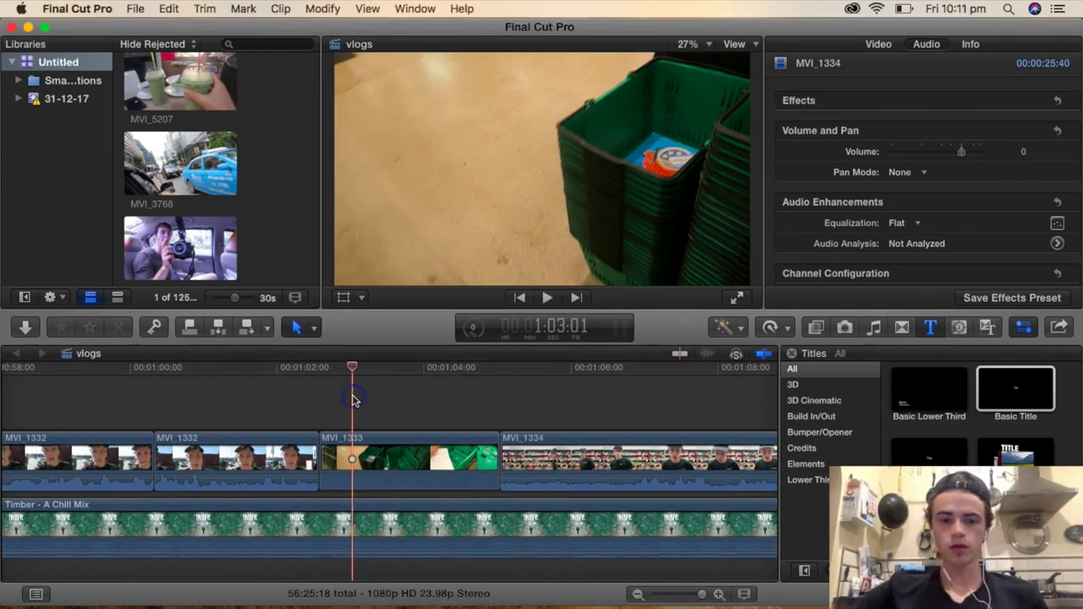
{"action": "key", "text": "r"}
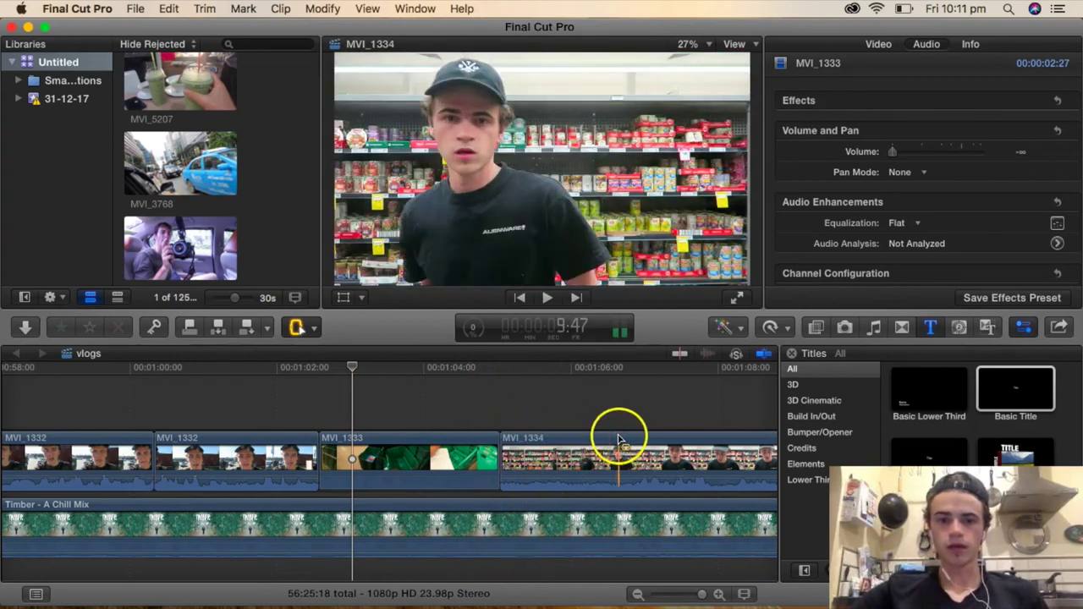
{"action": "scroll", "coordinate": [715, 444], "scroll_direction": "right", "scroll_amount": 10}
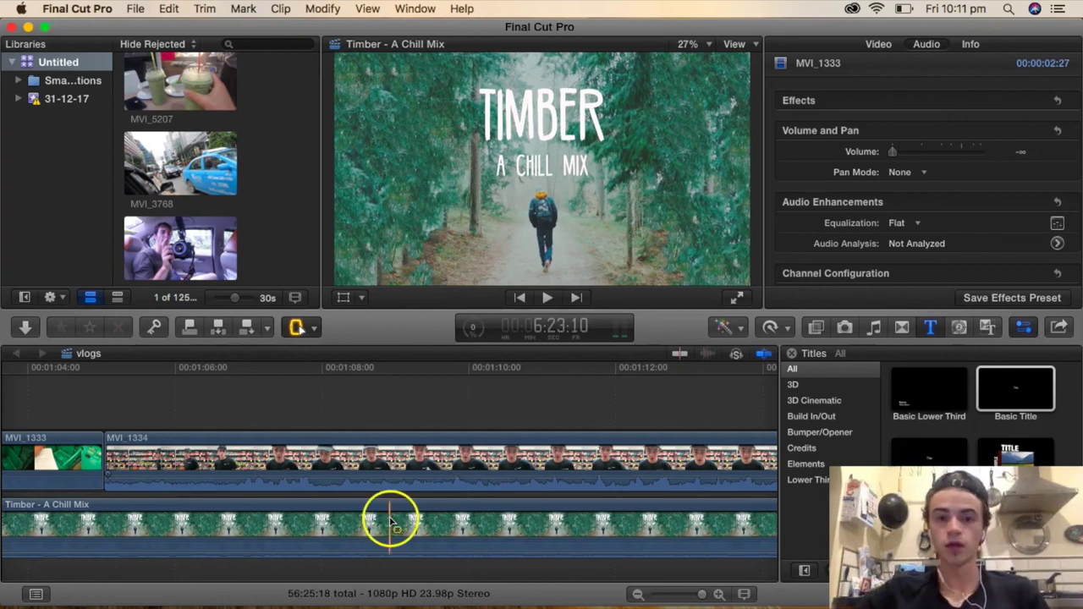
{"action": "scroll", "coordinate": [461, 504], "scroll_direction": "right", "scroll_amount": 5}
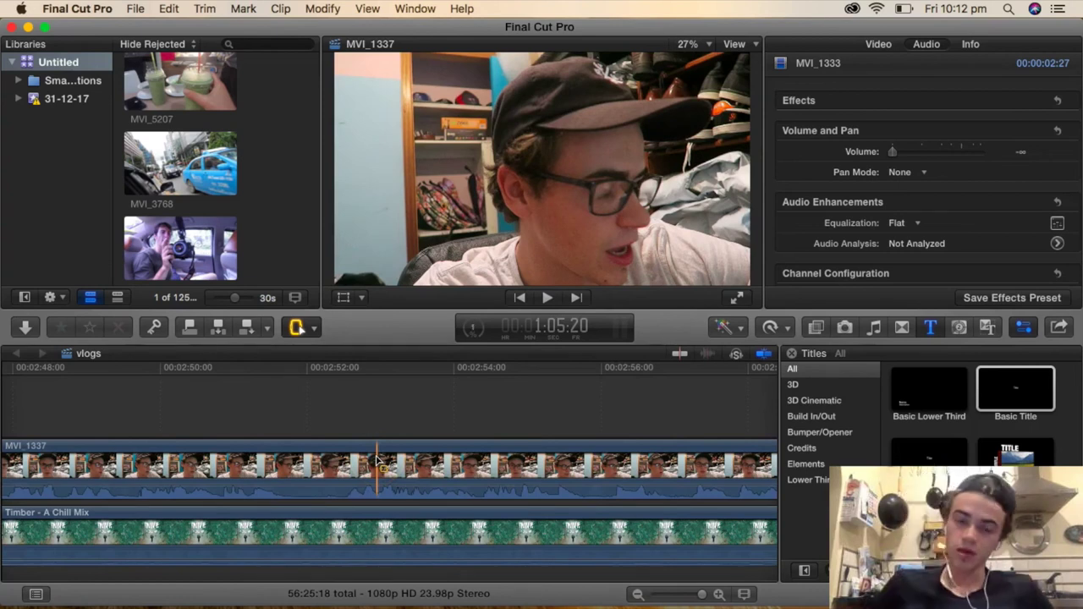
{"action": "left_click_drag", "start_coordinate": [448, 466], "coordinate": [487, 445]}
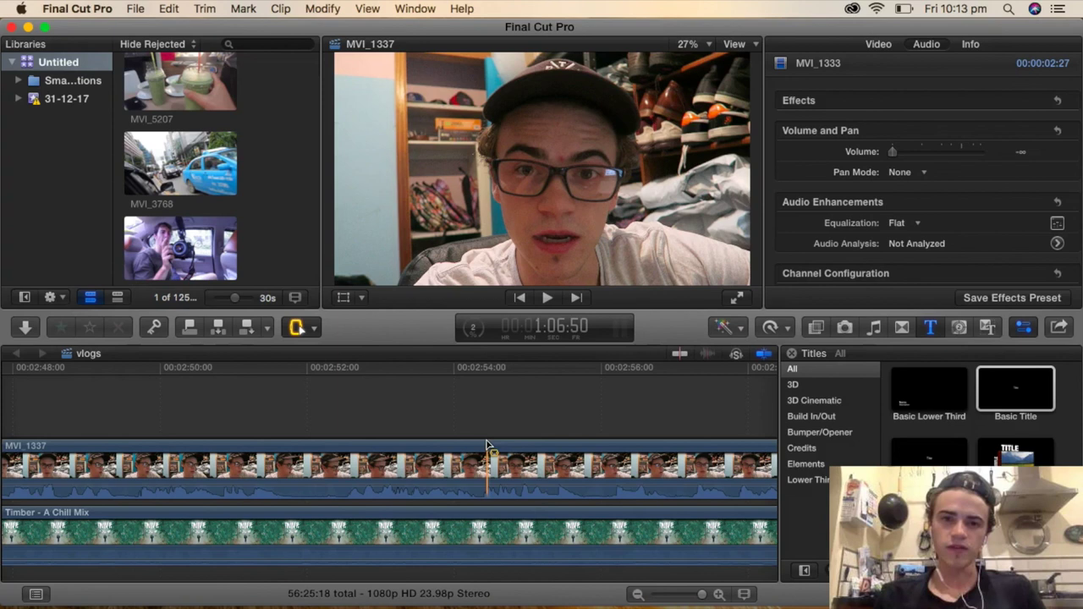
{"action": "left_click", "coordinate": [599, 449]}
{"action": "scroll", "coordinate": [599, 457], "scroll_direction": "right", "scroll_amount": 2}
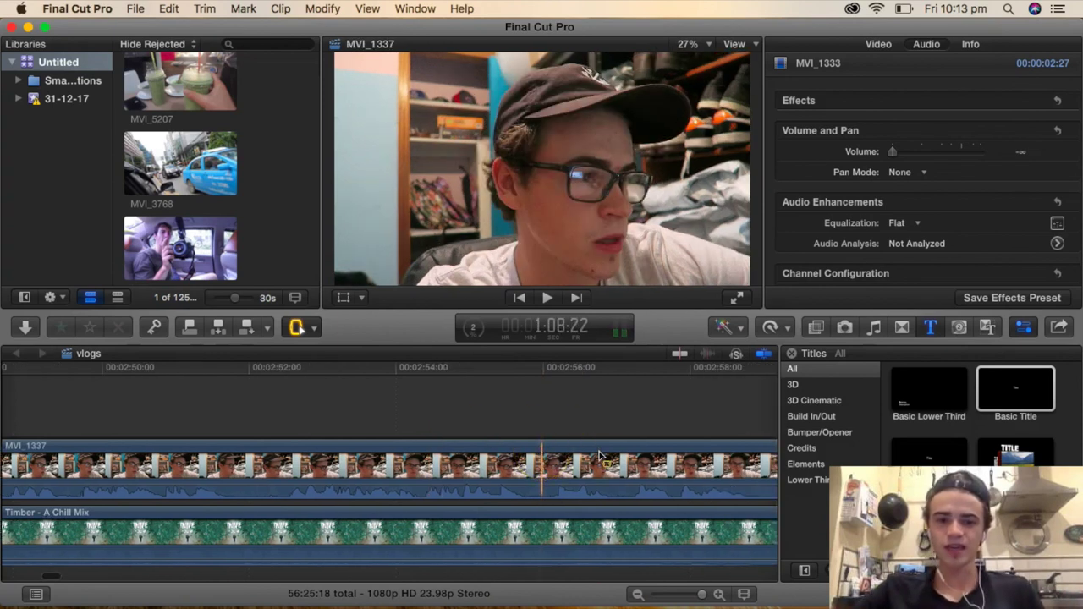
{"action": "scroll", "coordinate": [599, 457], "scroll_direction": "right", "scroll_amount": 2}
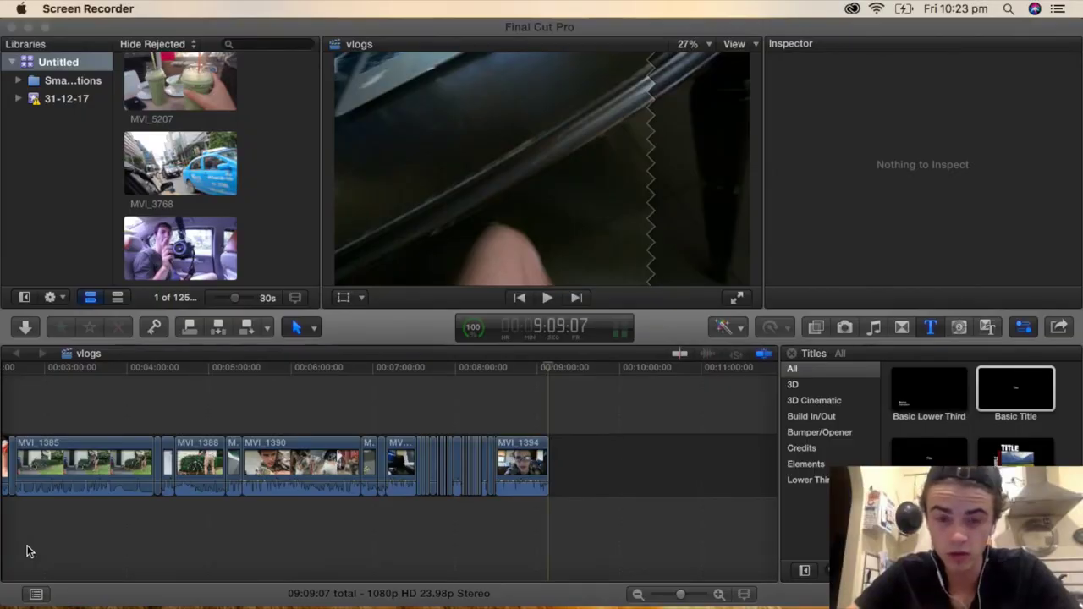
- Export the finished project as an Apple Devices 1080p movie titled vlogs and open the background tasks to check the sharing progress
{"action": "left_click", "coordinate": [1062, 327]}
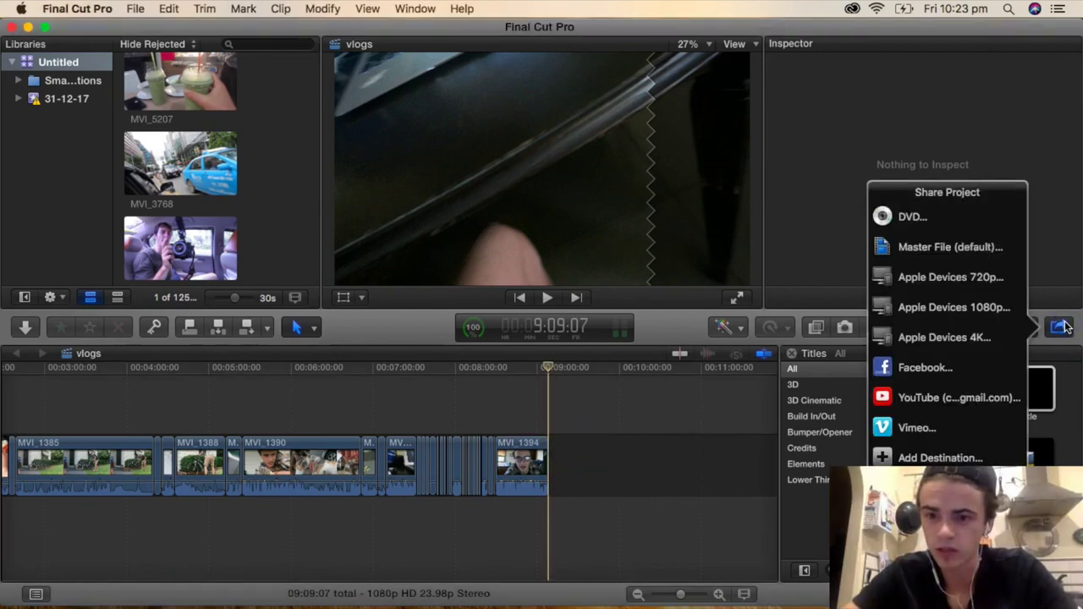
{"action": "left_click", "coordinate": [973, 310]}
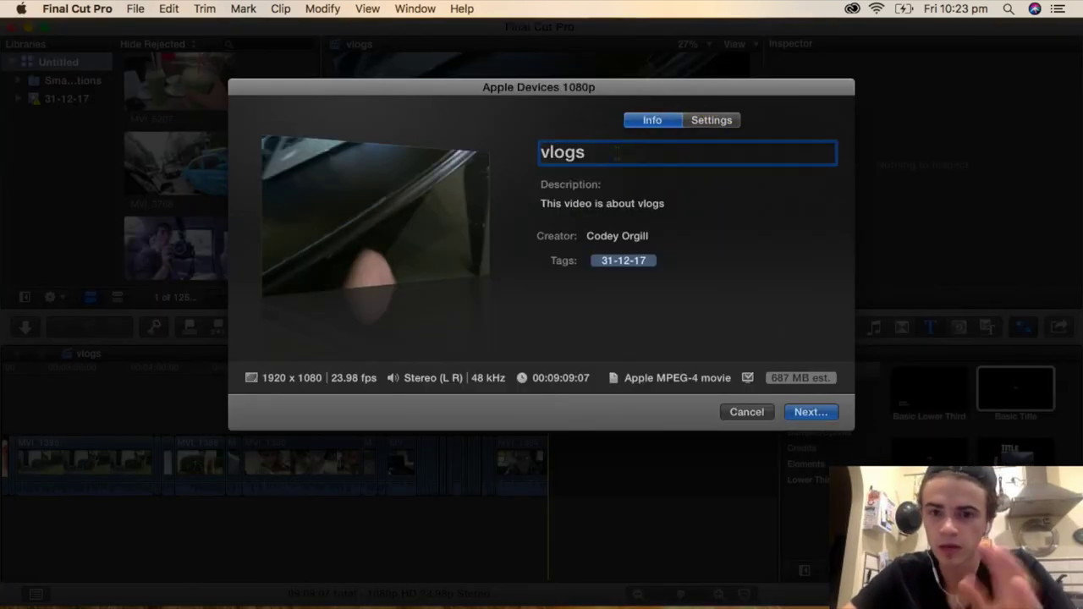
{"action": "left_click", "coordinate": [808, 413]}
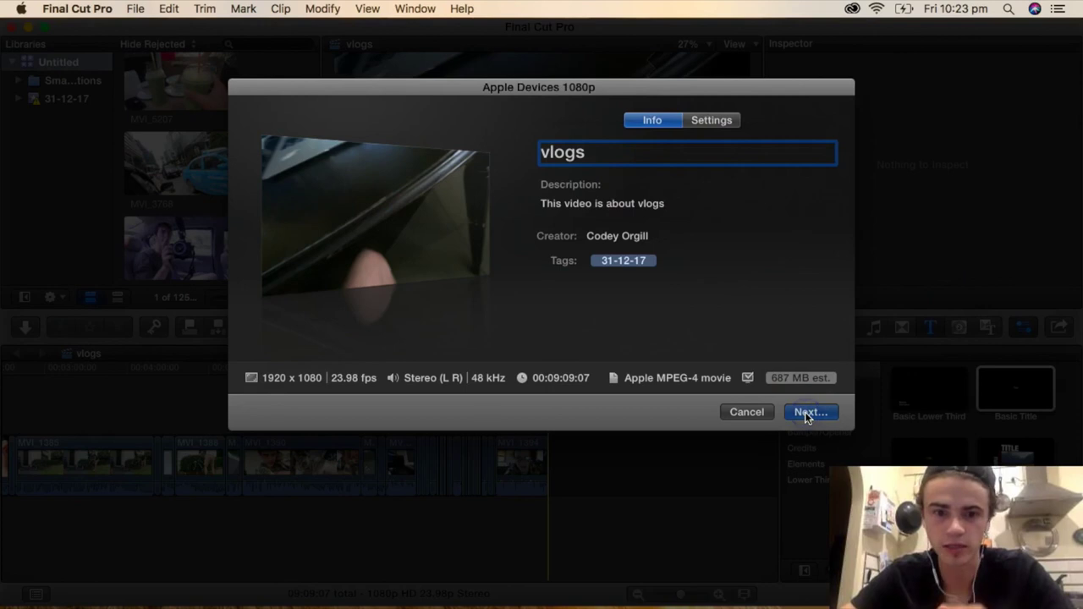
{"action": "left_click", "coordinate": [636, 171]}
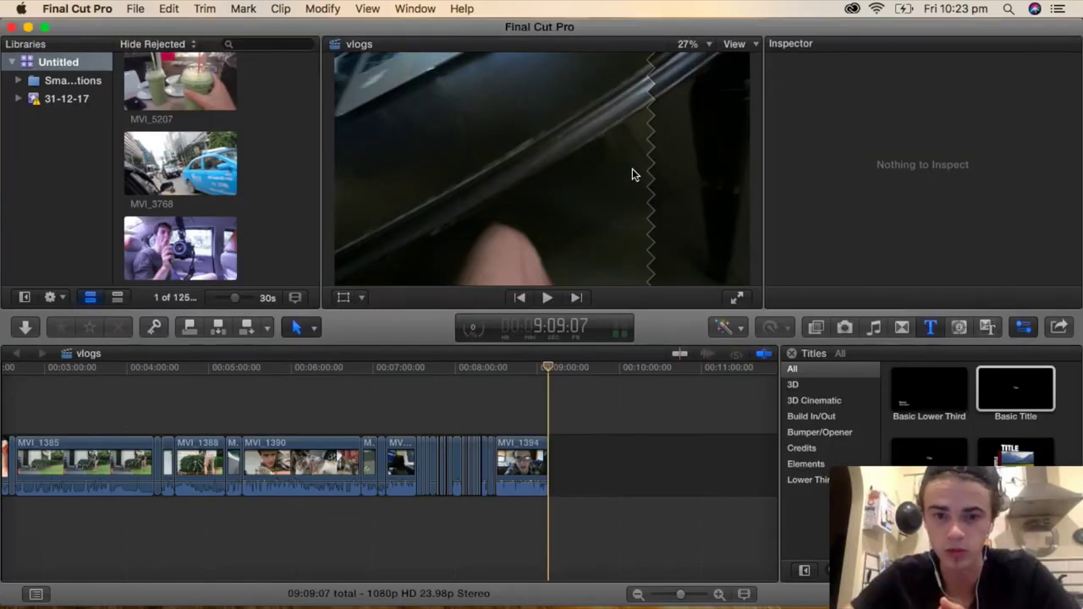
{"action": "left_click", "coordinate": [473, 328]}
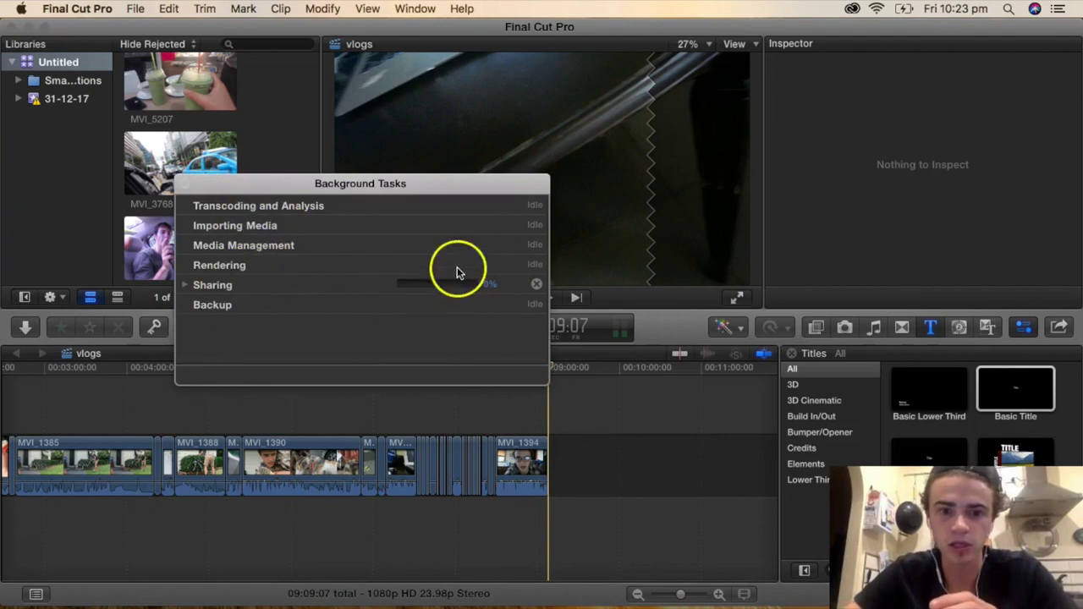